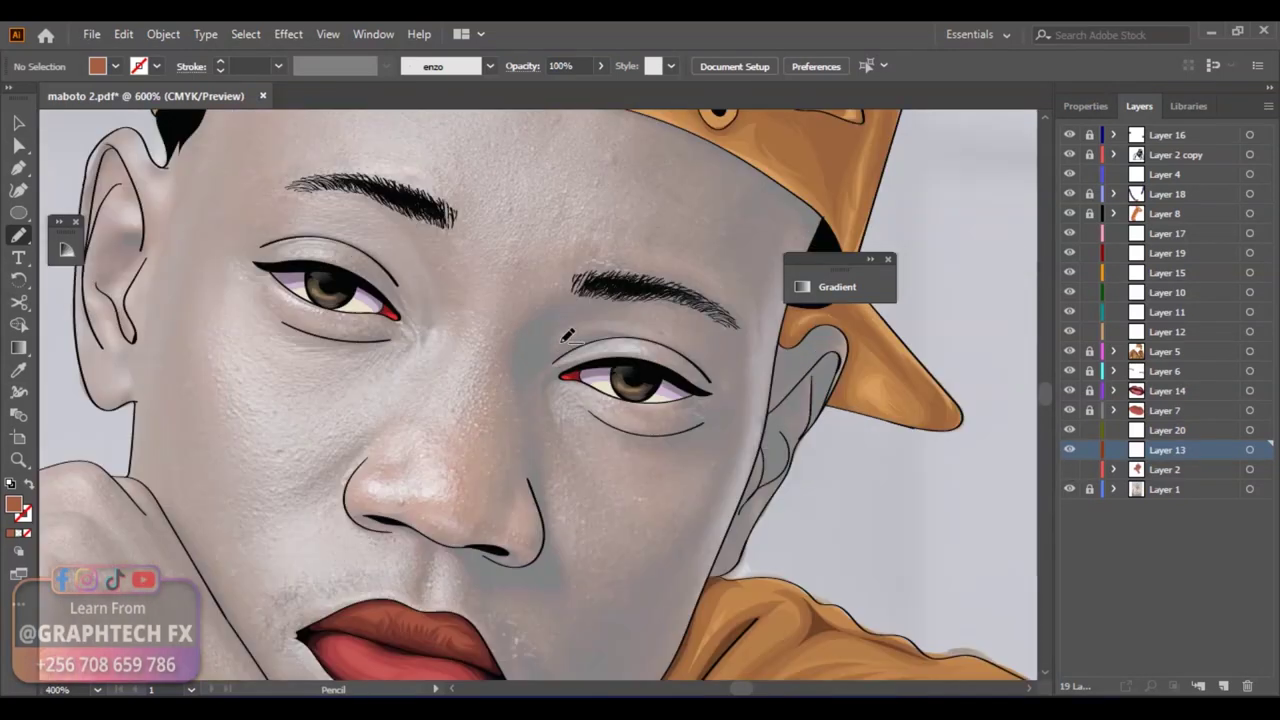
scroll(552, 246, up, 1)
Draw orange shadow shapes along the eyebrow, under the eye and above the eyelid
click(570, 190)
key(ctrl+z)
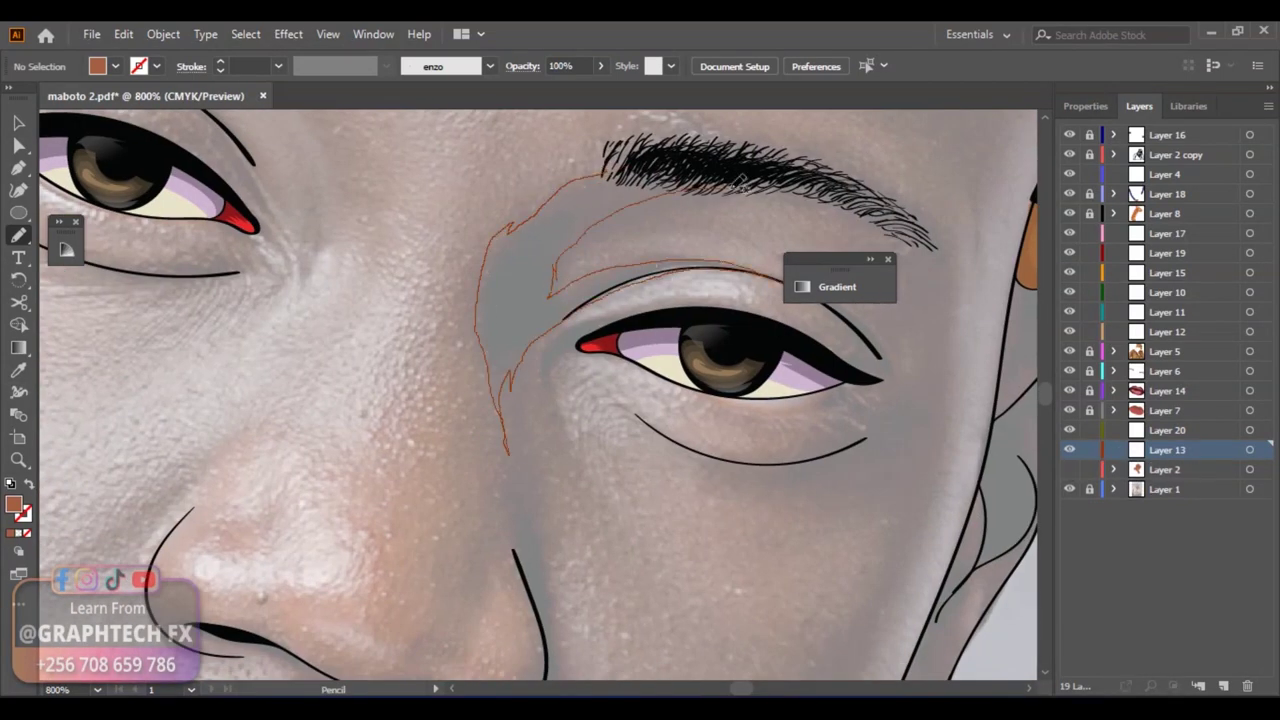
drag(662, 194, 705, 190)
scroll(537, 357, down, 2)
mouse_move(440, 285)
mouse_down()
mouse_move(790, 306)
mouse_move(487, 263)
mouse_up()
drag(752, 283, 460, 252)
scroll(600, 290, right, 3)
drag(537, 286, 471, 254)
scroll(471, 254, left, 5)
scroll(471, 254, up, 1)
Add closed orange shadows under the other eye and above its eyelid
drag(400, 297, 401, 302)
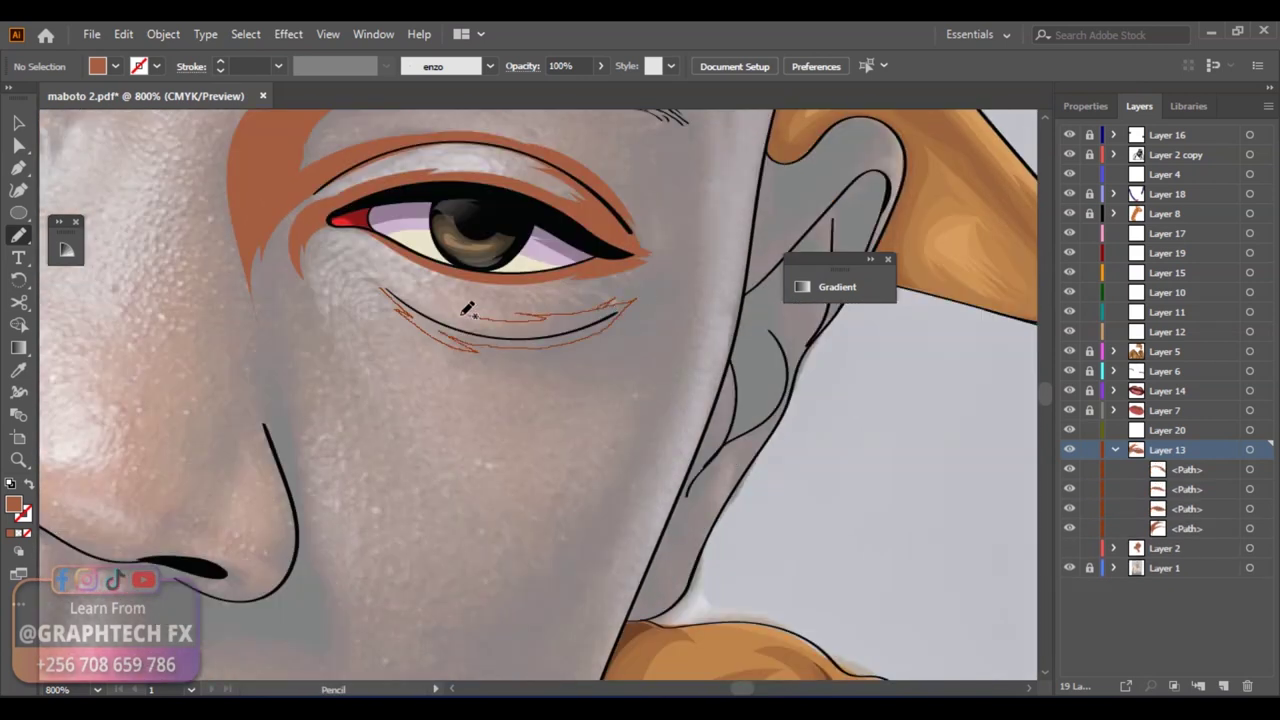
drag(487, 355, 490, 358)
scroll(487, 355, right, 3)
scroll(487, 355, up, 1)
drag(213, 232, 268, 213)
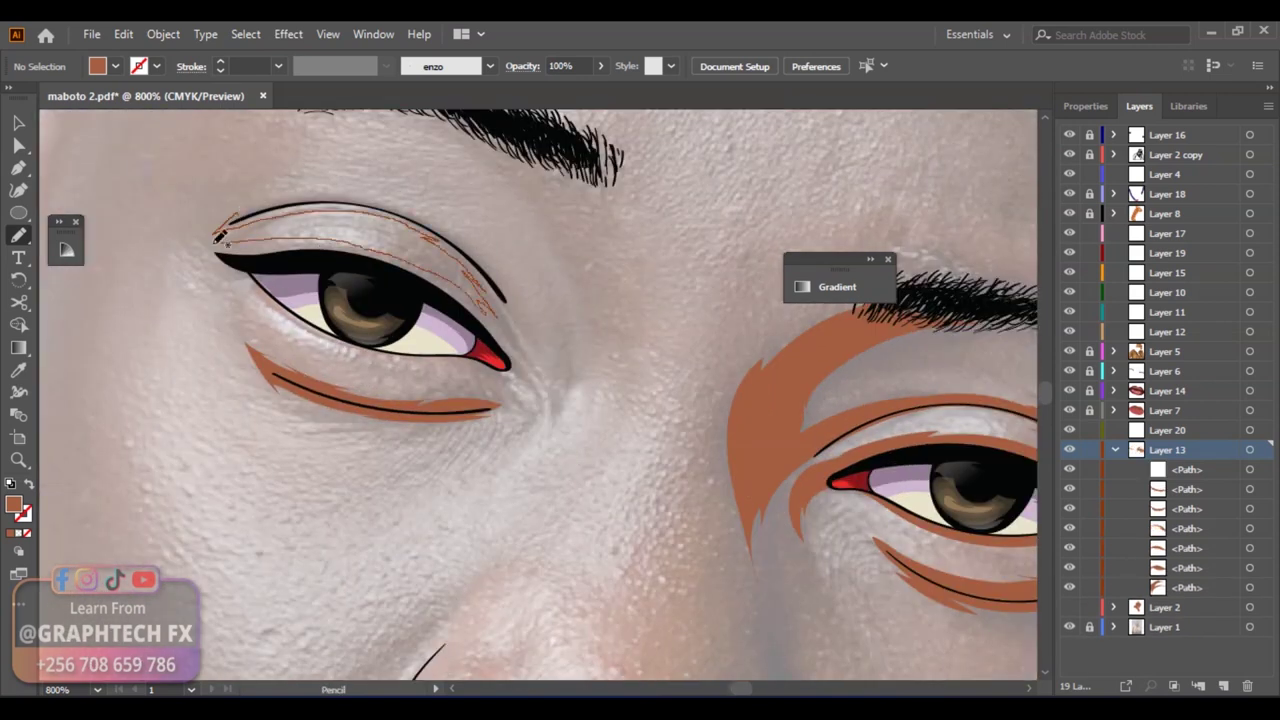
drag(391, 196, 470, 250)
scroll(586, 423, down, 3)
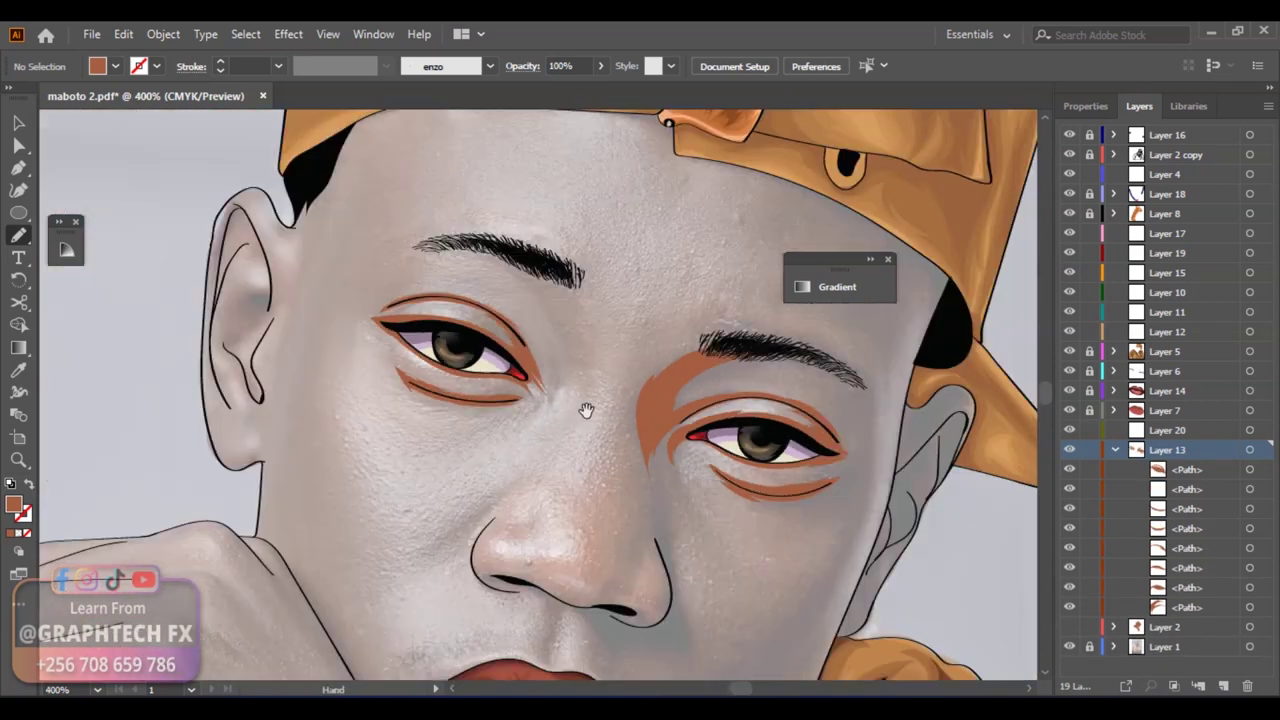
scroll(586, 423, up, 2)
scroll(498, 448, up, 2)
Shade the nose in orange: under it, up its side and around the nostril
drag(605, 510, 672, 506)
drag(672, 506, 686, 365)
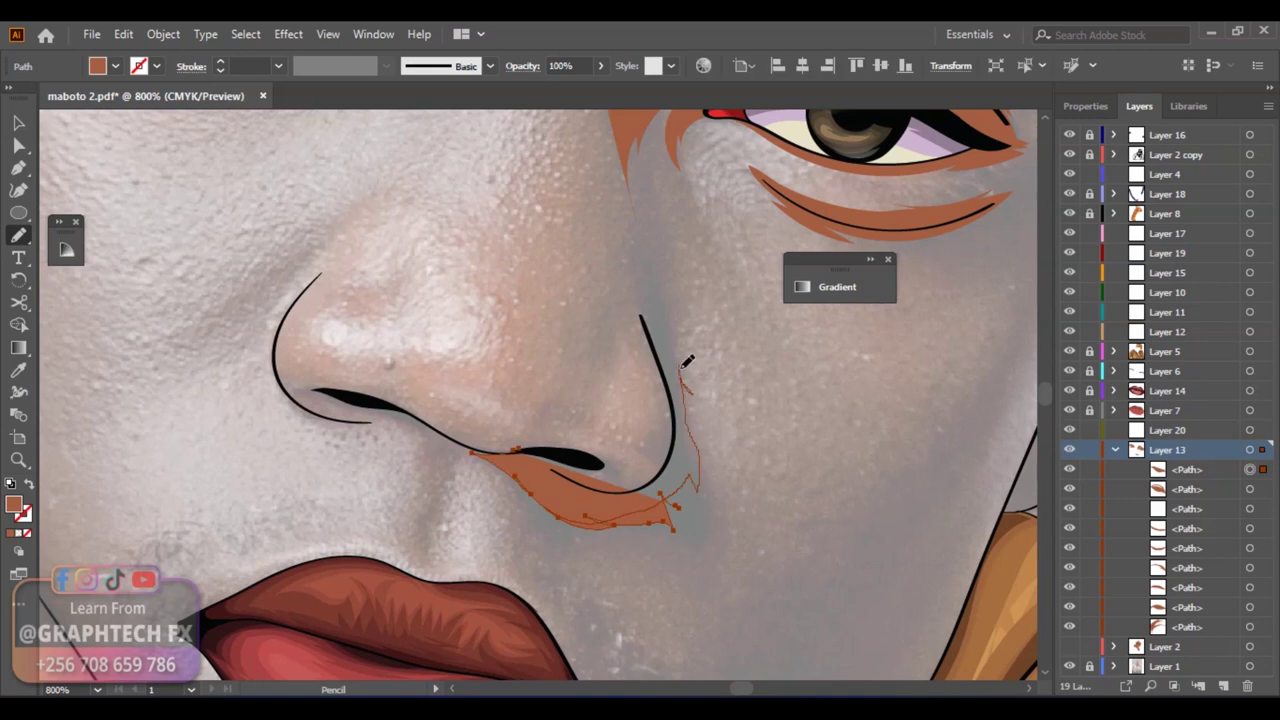
drag(678, 440, 672, 490)
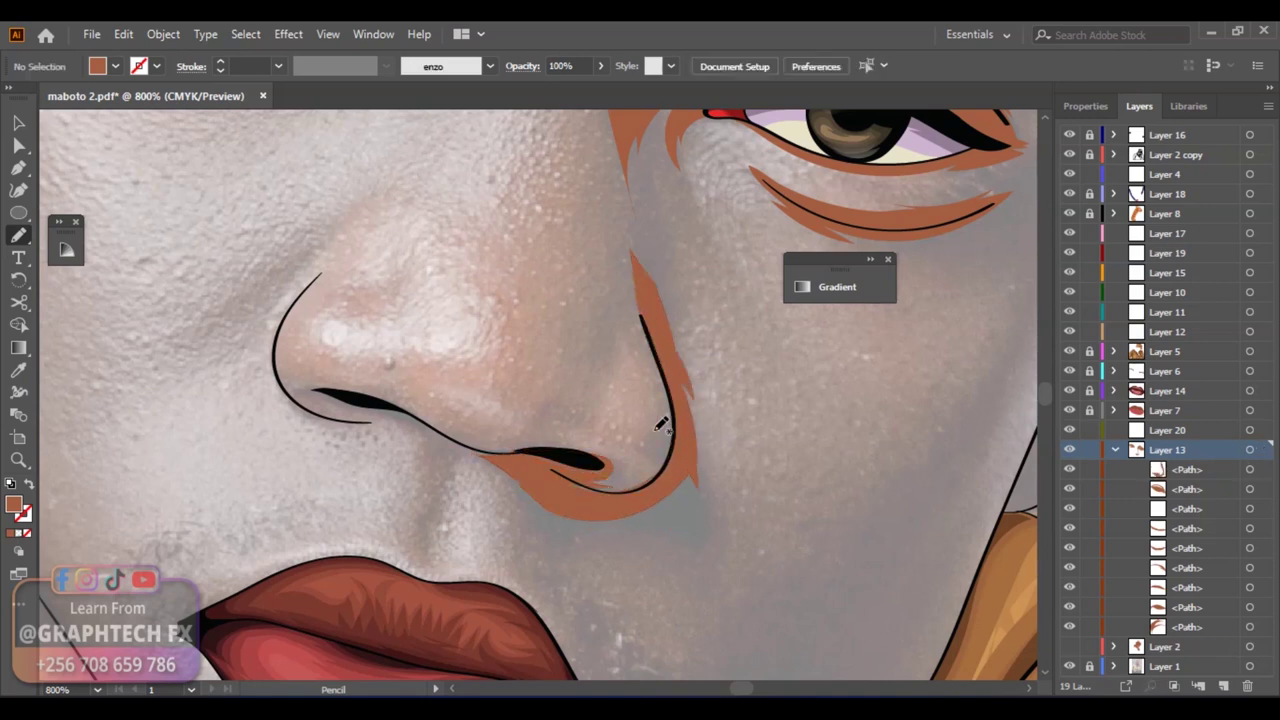
scroll(440, 422, left, 2)
drag(395, 410, 440, 422)
drag(628, 482, 617, 491)
scroll(487, 340, left, 2)
scroll(487, 340, up, 1)
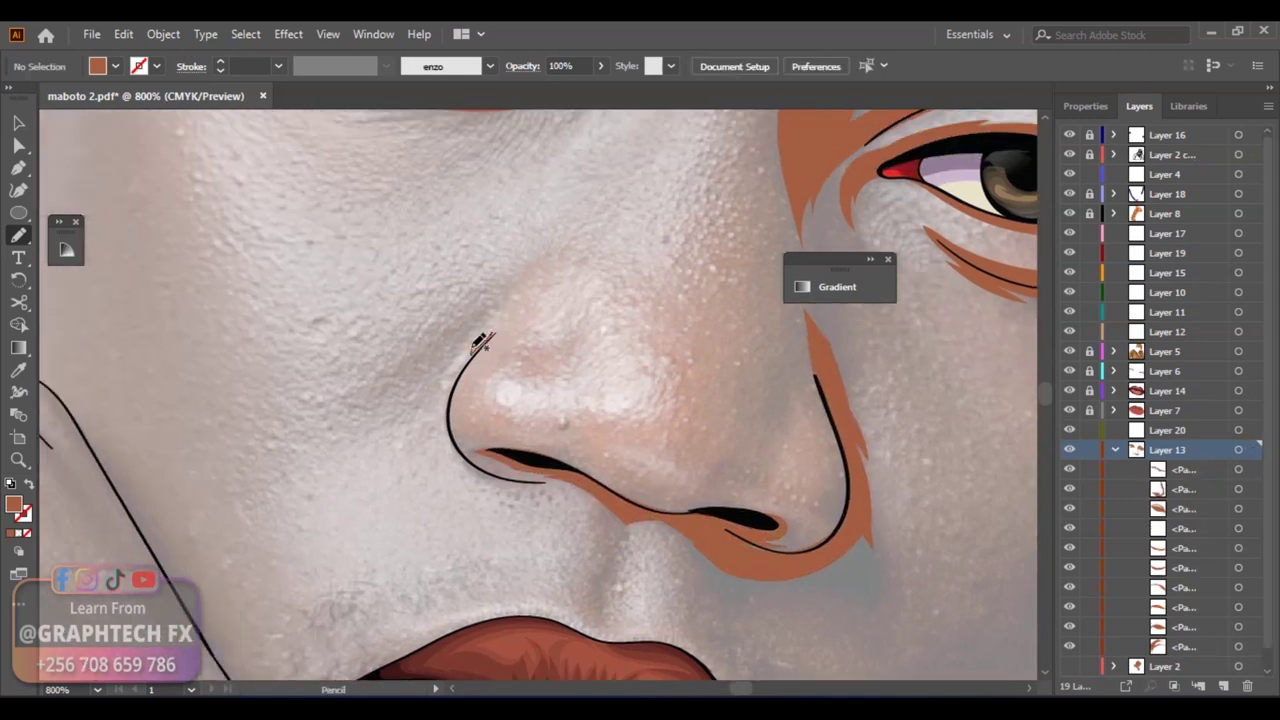
drag(470, 447, 493, 334)
scroll(490, 400, down, 4)
scroll(537, 428, up, 5)
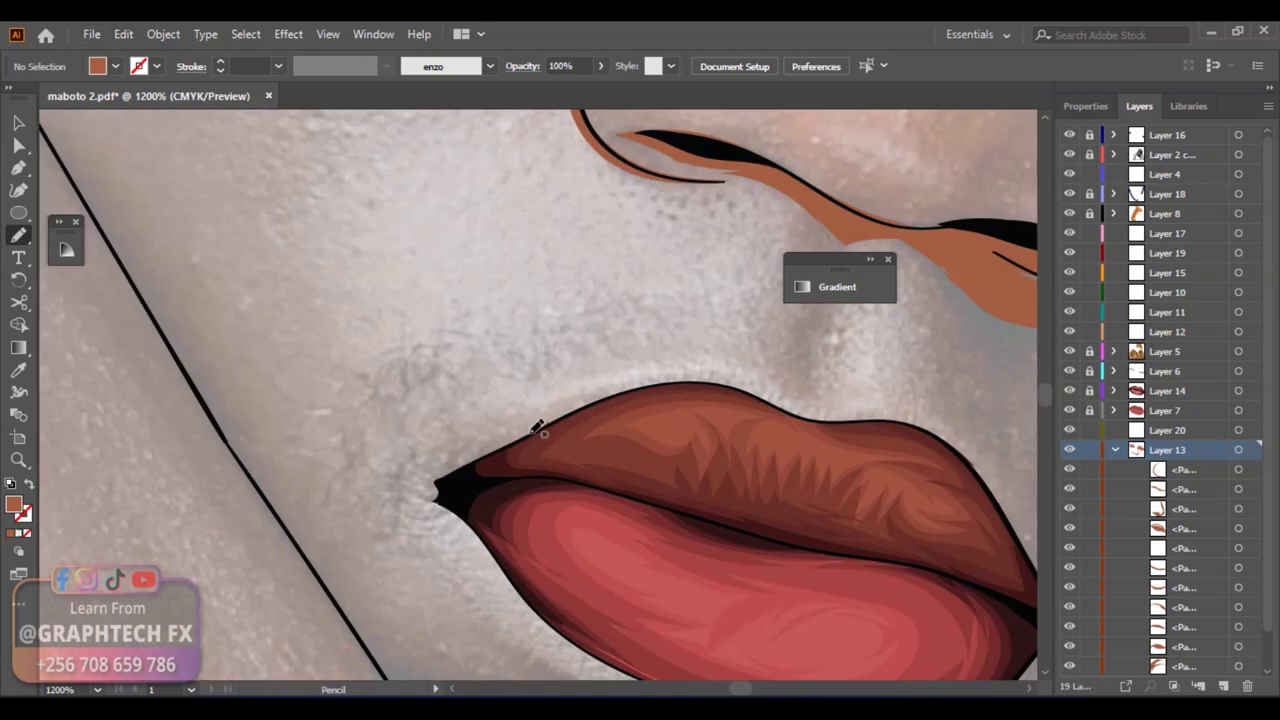
Shade both lip corners and the area below the lower lip in orange
drag(535, 598, 538, 602)
scroll(463, 342, down, 2)
scroll(463, 342, right, 2)
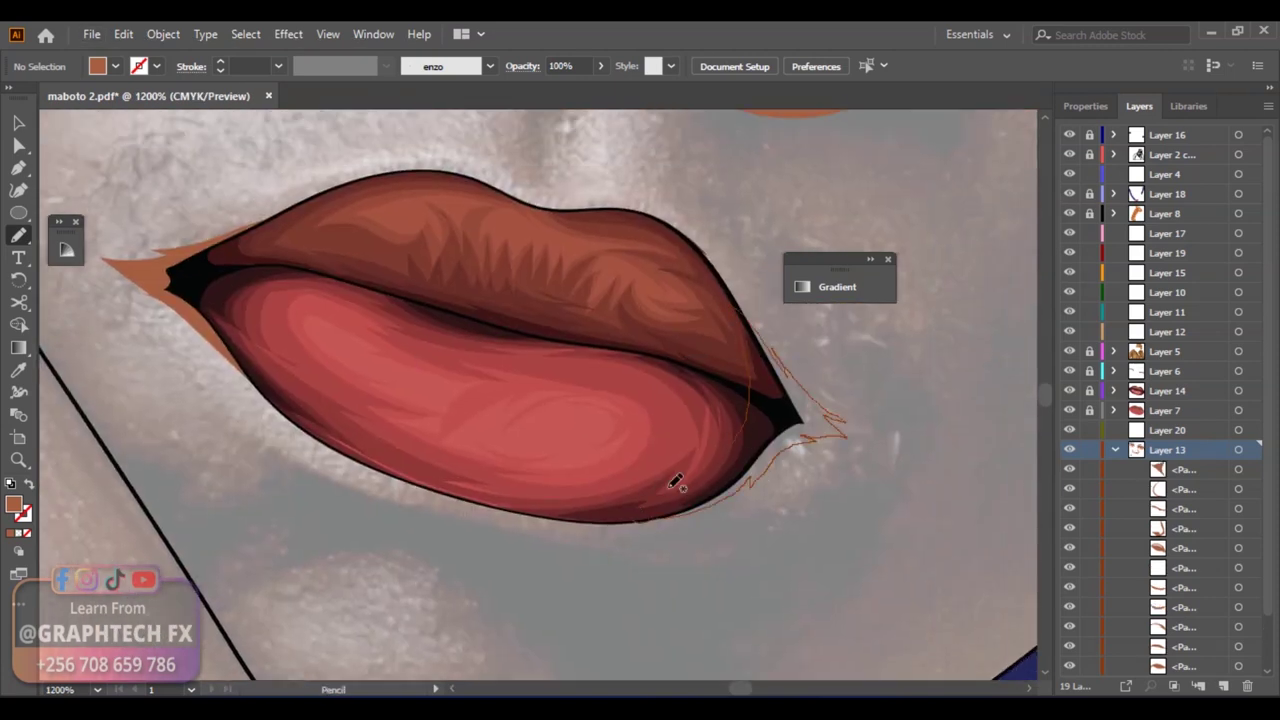
drag(675, 483, 668, 492)
scroll(420, 302, down, 2)
scroll(420, 302, left, 2)
drag(781, 392, 400, 349)
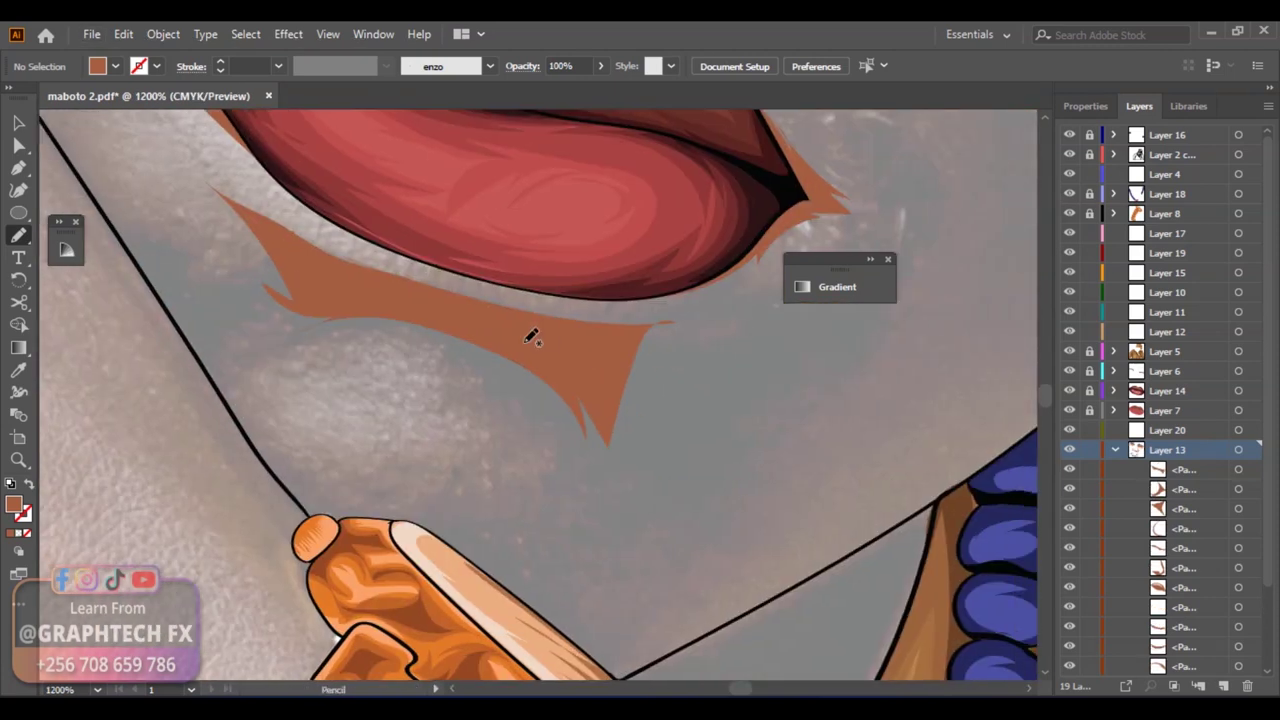
scroll(529, 331, down, 4)
scroll(591, 346, up, 1)
scroll(615, 413, down, 2)
scroll(494, 277, up, 3)
Draw orange shadows along the cap edge on the forehead and inside the ear
key(n)
mouse_move(460, 164)
mouse_down()
mouse_move(867, 558)
mouse_move(460, 164)
mouse_up()
scroll(608, 348, left, 4)
scroll(608, 348, down, 1)
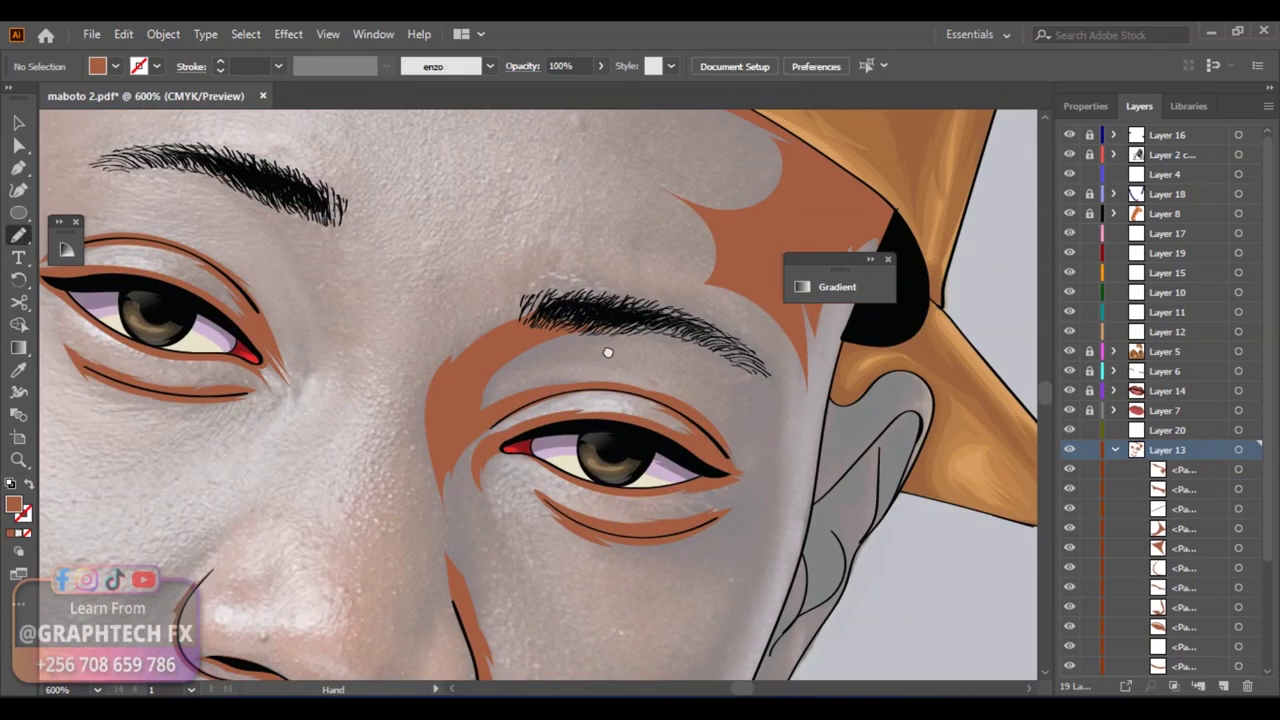
scroll(608, 348, left, 1)
drag(296, 405, 340, 392)
drag(345, 448, 300, 408)
drag(330, 470, 334, 478)
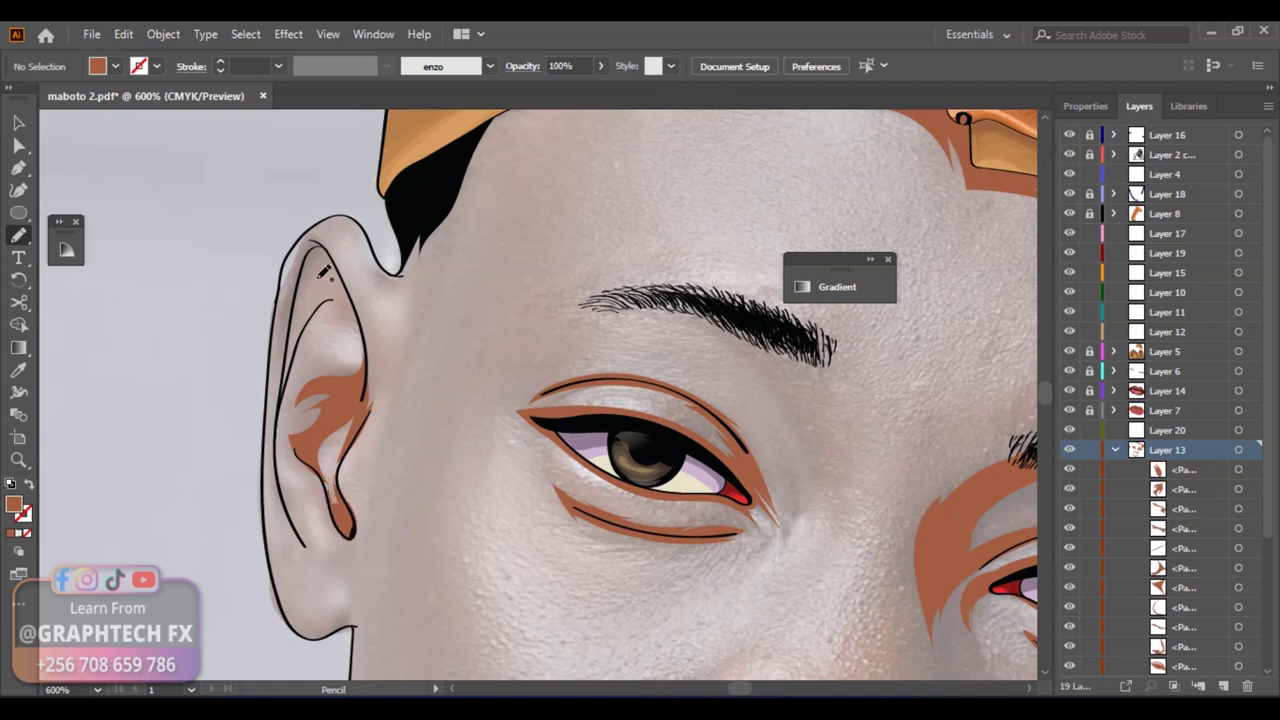
drag(356, 266, 350, 272)
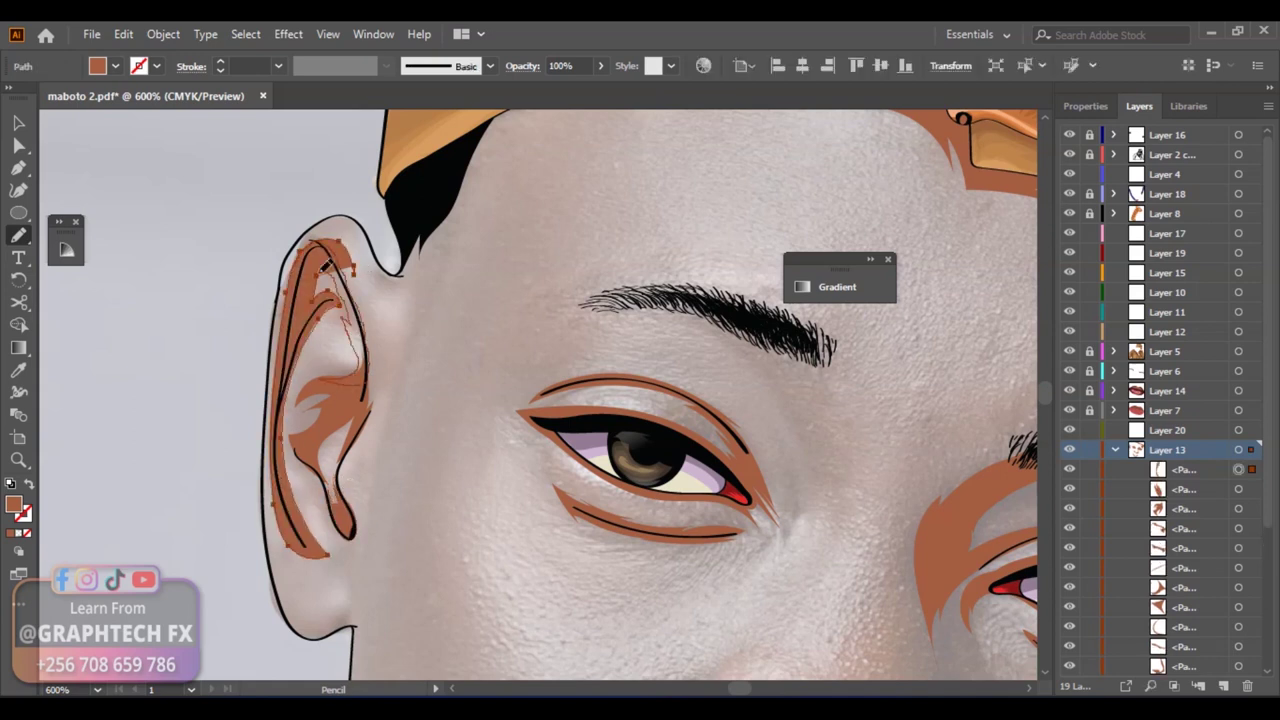
scroll(327, 263, up, 2)
scroll(417, 380, up, 3)
scroll(443, 257, up, 2)
Draw one more freehand shadow stroke, then fit the artboard to the window
mouse_move(450, 229)
mouse_down()
mouse_move(383, 212)
mouse_move(470, 230)
mouse_up()
scroll(408, 283, down, 3)
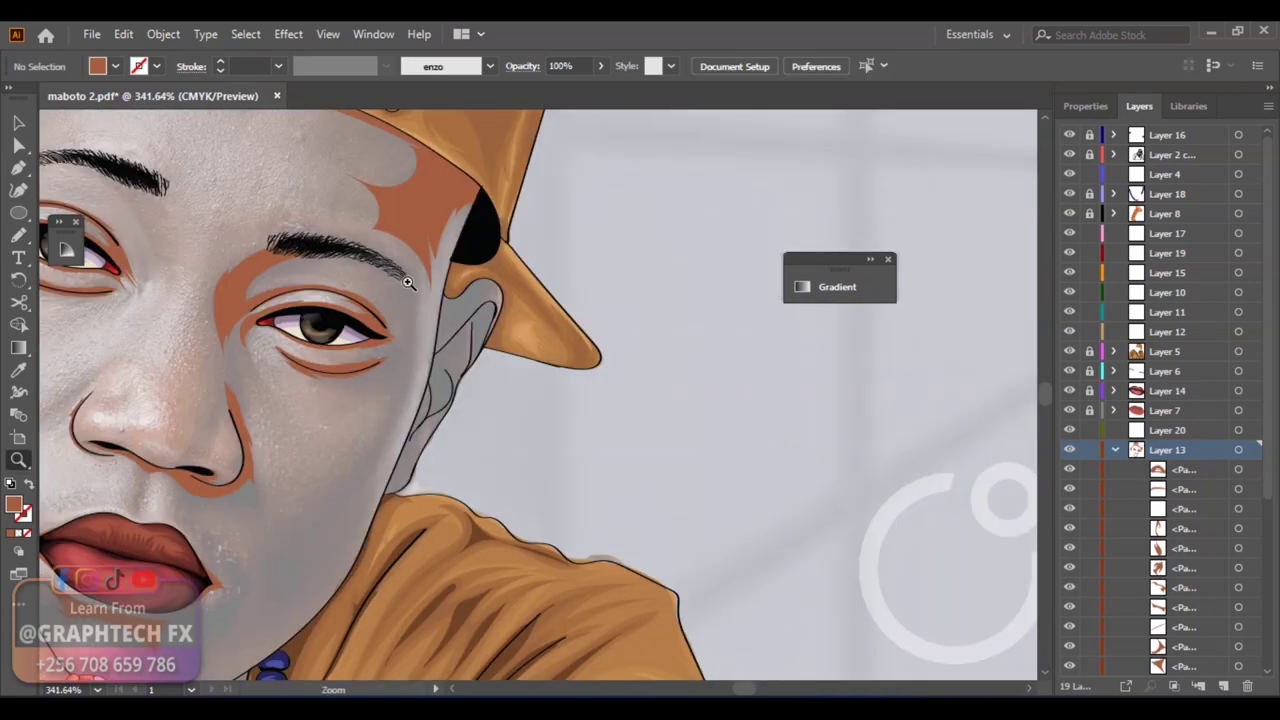
scroll(408, 283, up, 2)
key(n)
scroll(465, 467, down, 1)
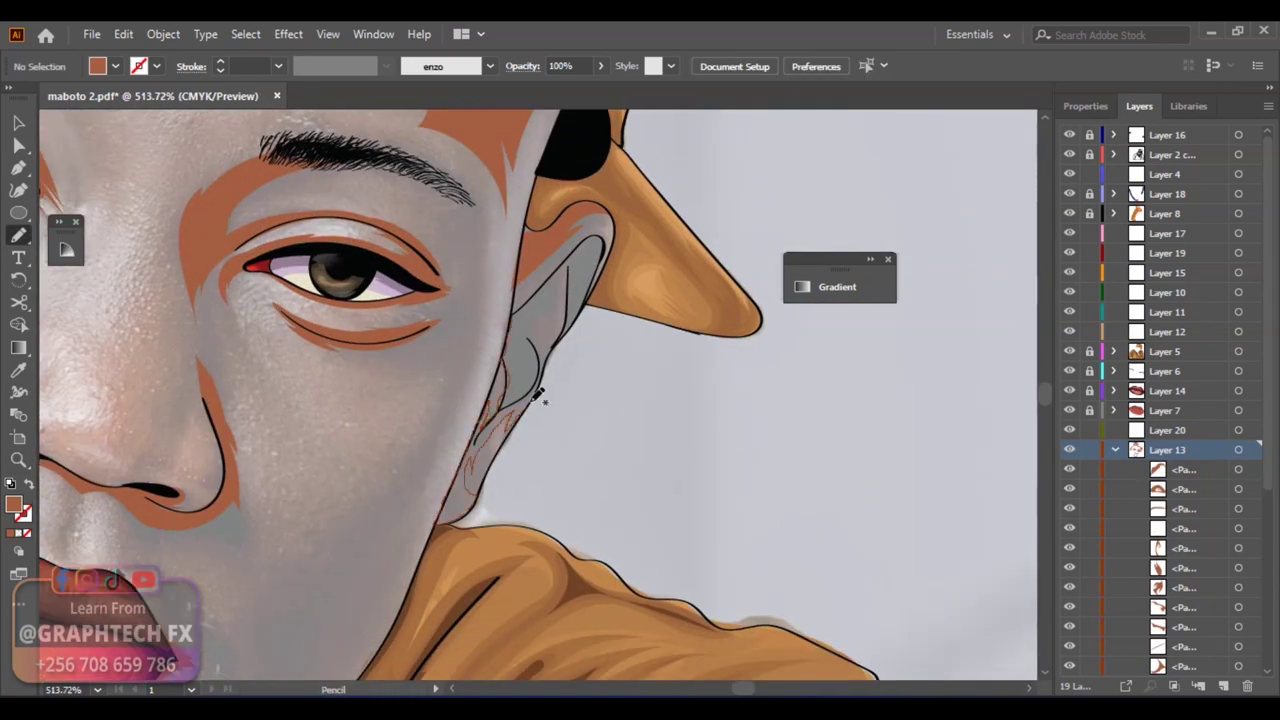
key(ctrl+0)
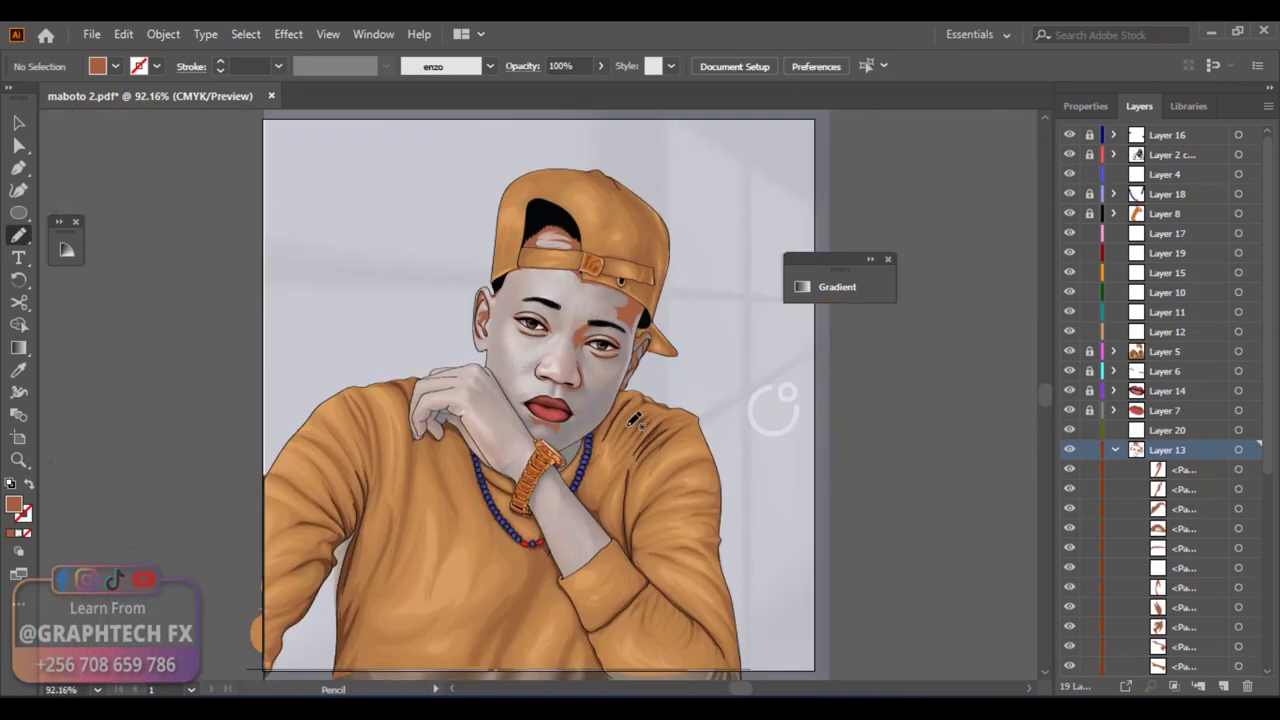
Darken all Layer 13 shadow shapes by adding 19% black
click(1238, 449)
click(123, 34)
click(500, 445)
drag(951, 277, 968, 280)
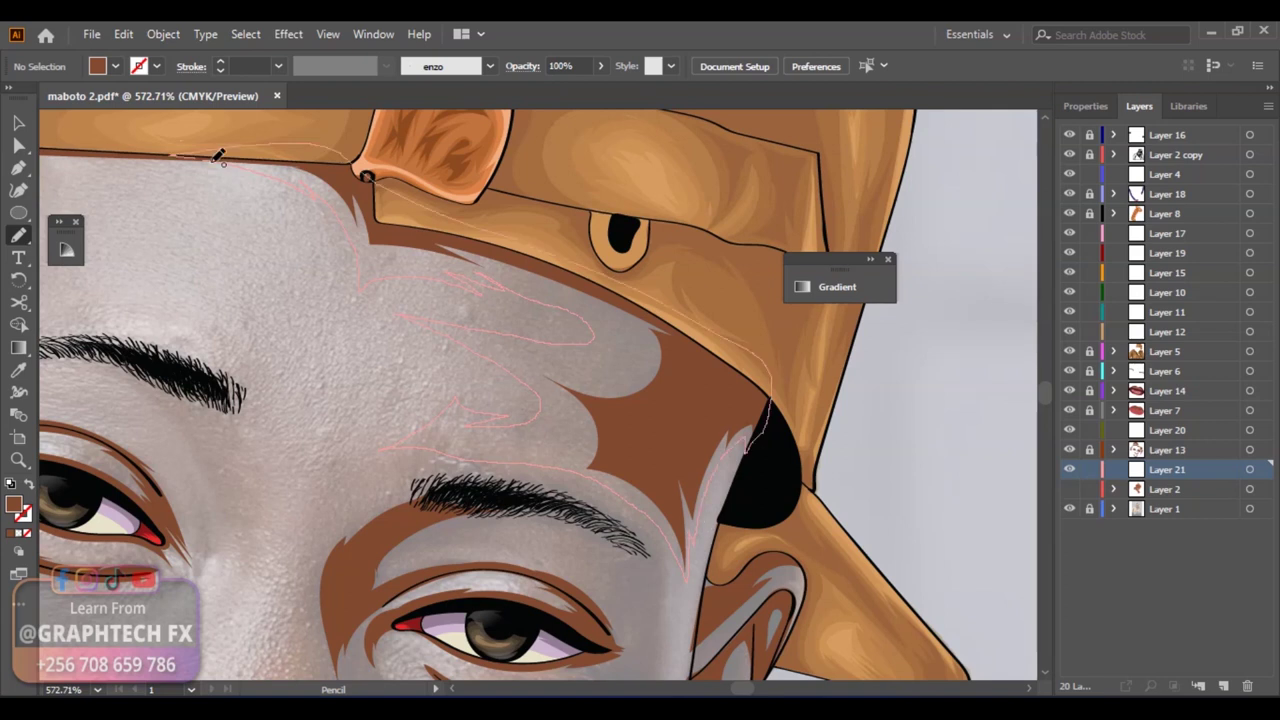
Draw darker shadows on the forehead, upper eyelid, and from the nose around the eye's outer corner
drag(691, 574, 750, 420)
scroll(625, 280, down, 5)
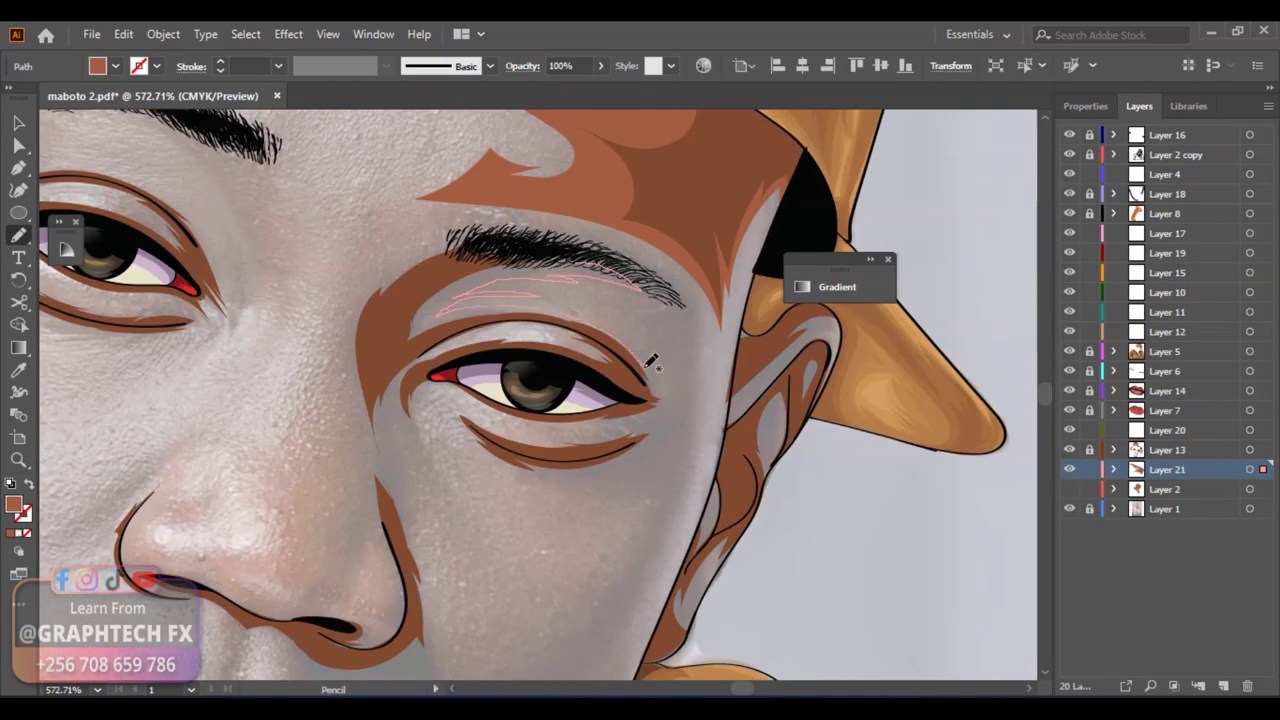
drag(549, 333, 503, 316)
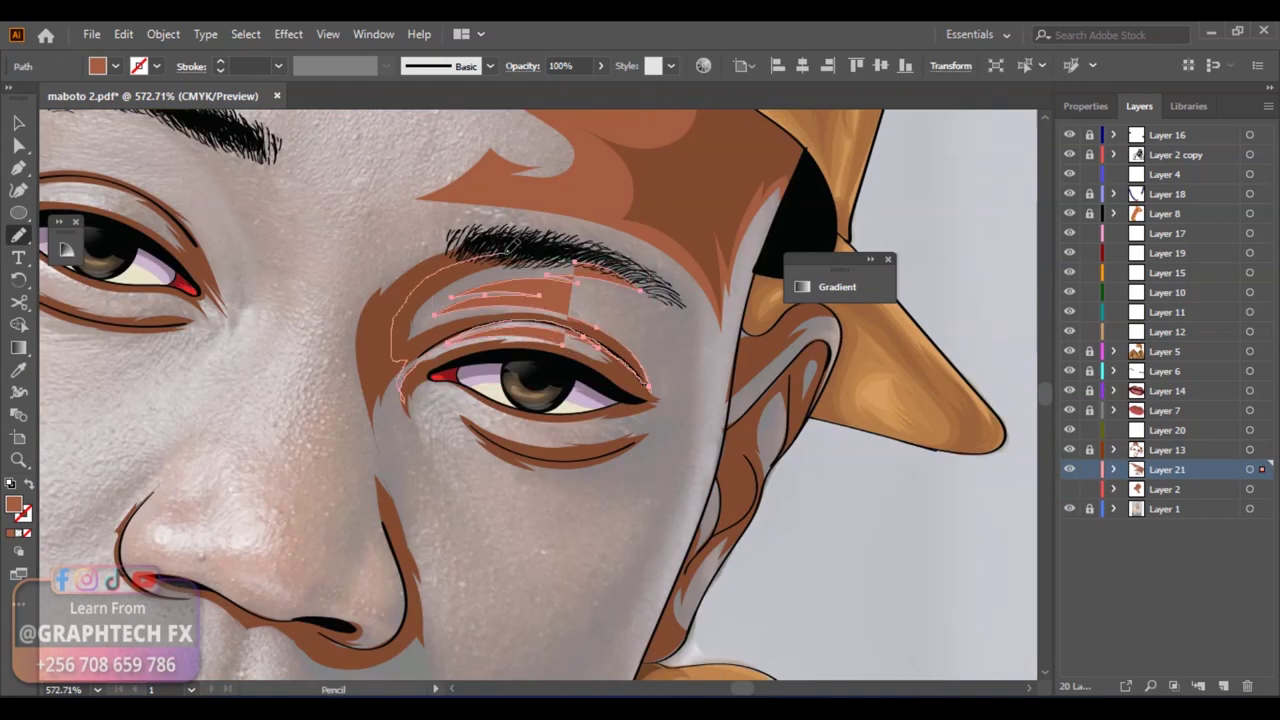
key(ctrl+shift+a)
drag(443, 264, 533, 204)
mouse_move(465, 240)
mouse_down()
mouse_move(531, 318)
mouse_move(557, 234)
mouse_up()
scroll(531, 318, right, 5)
scroll(531, 318, down, 3)
scroll(528, 337, up, 2)
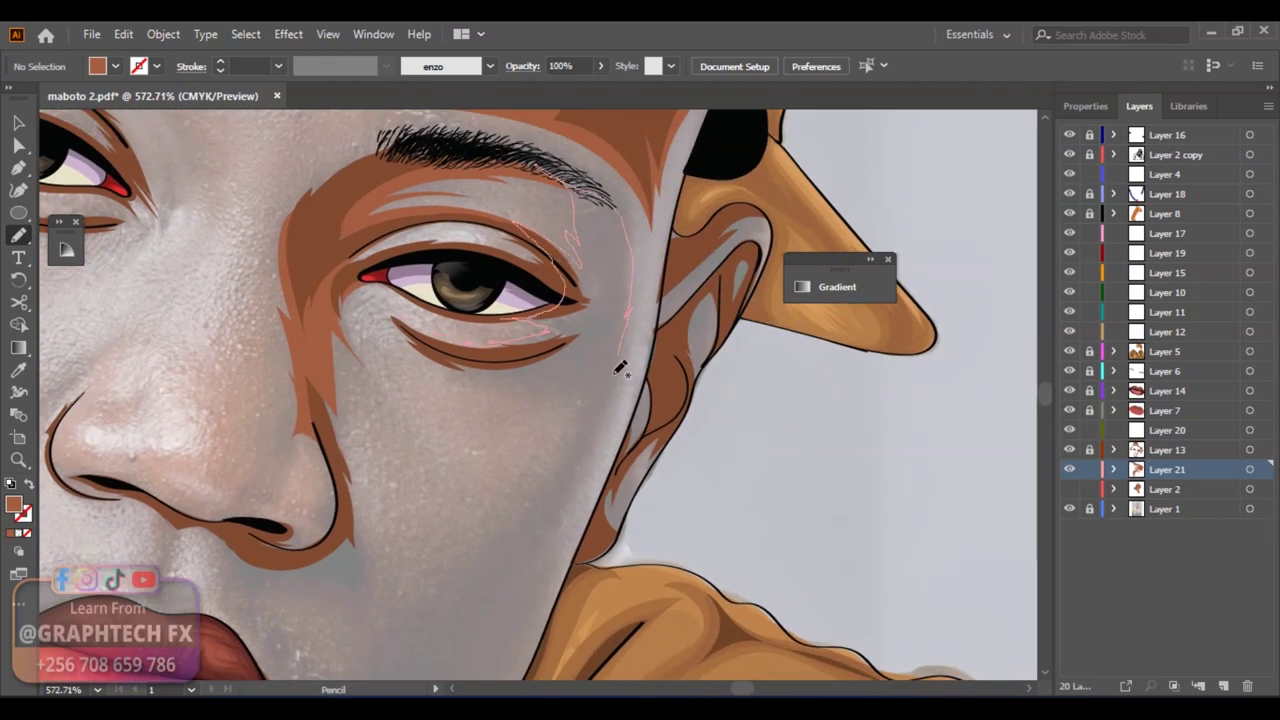
drag(636, 306, 608, 386)
Keep the eye shadow's solid brown fill, then add a dark shadow around the nostril
scroll(608, 386, left, 3)
scroll(608, 386, down, 2)
key(shift+x)
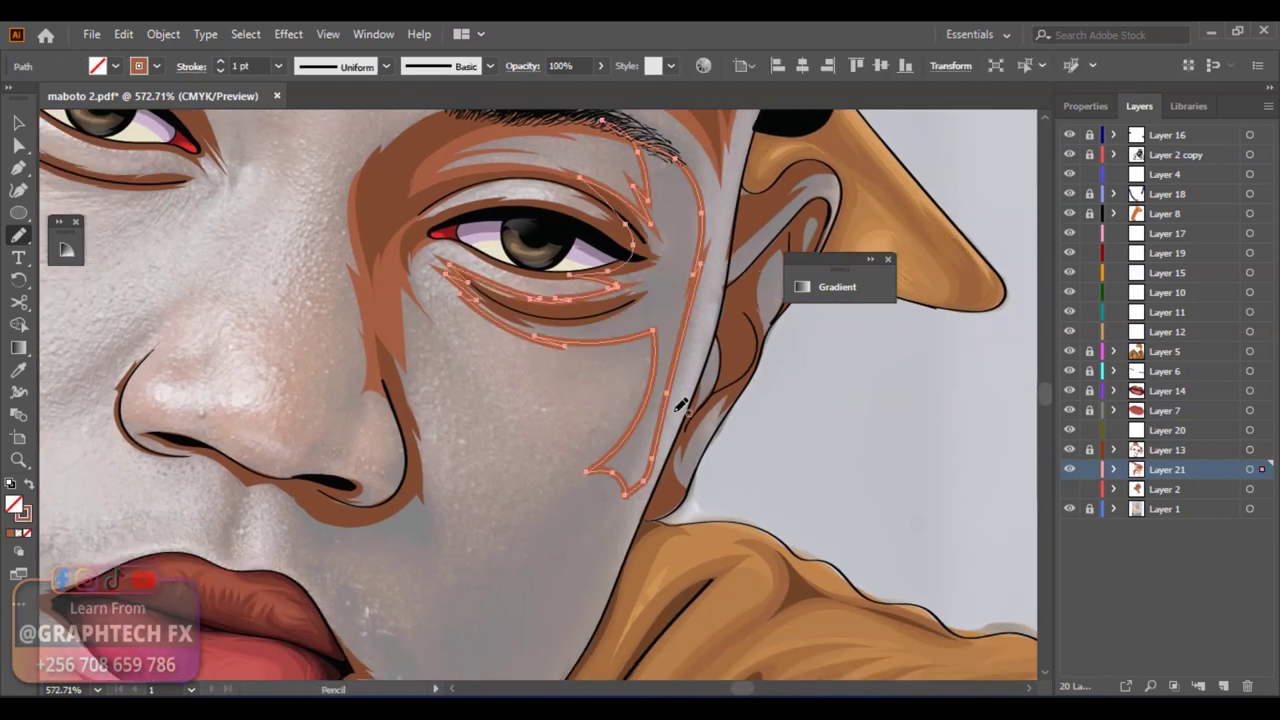
key(shift+x)
scroll(680, 405, down, 2)
scroll(620, 425, up, 2)
key(ctrl+shift+a)
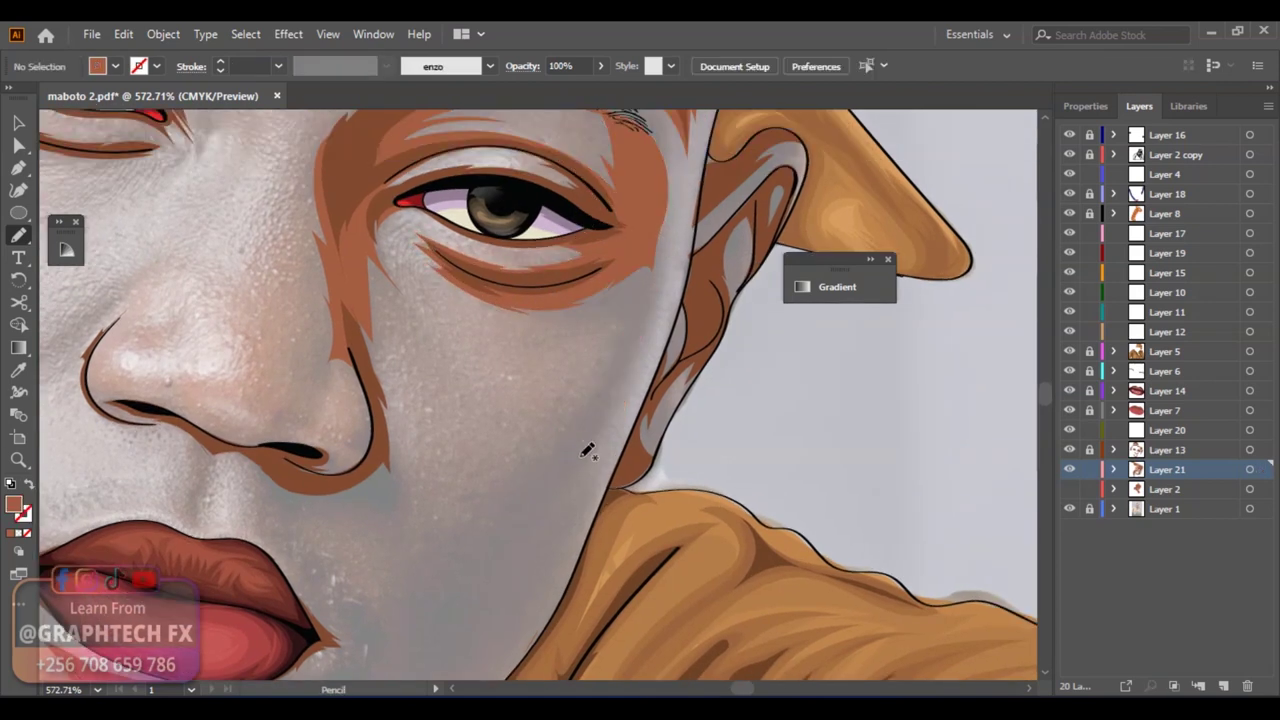
scroll(597, 371, up, 1)
scroll(470, 357, left, 4)
scroll(470, 357, down, 2)
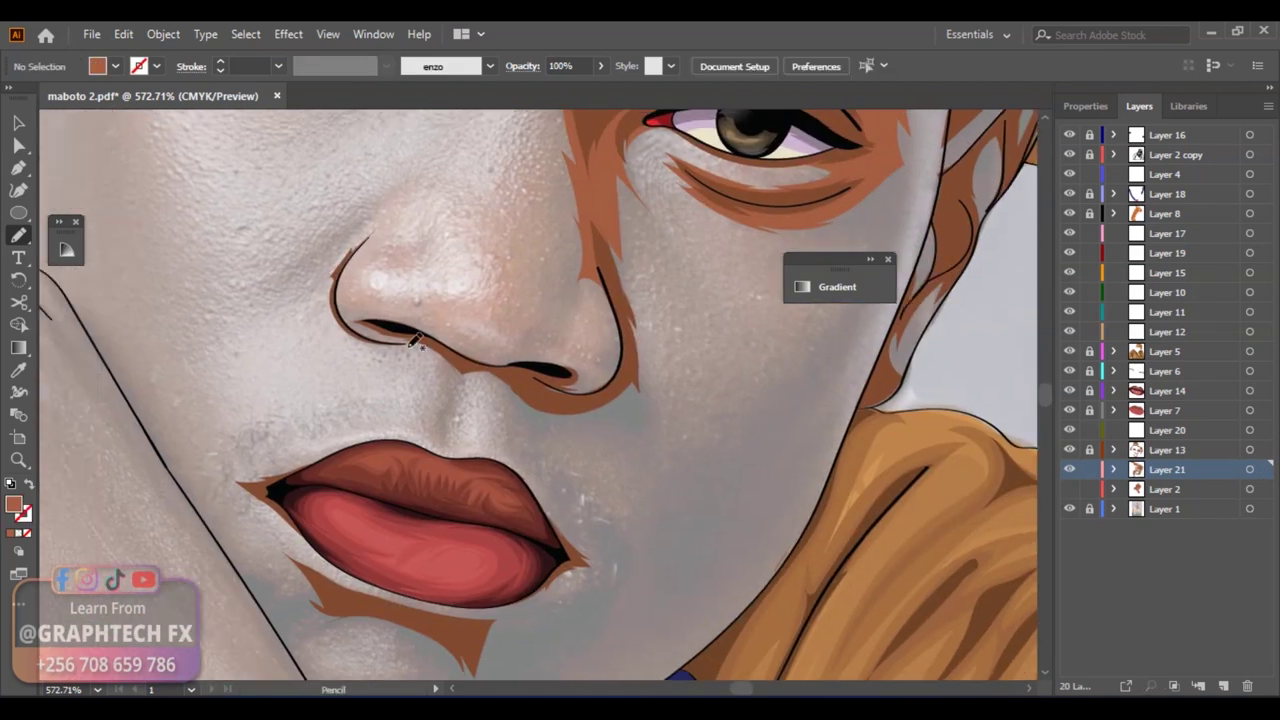
drag(418, 345, 420, 344)
Add dark shadows below the lips, under the eye and on the upper eyelid
scroll(424, 237, left, 3)
scroll(424, 237, up, 1)
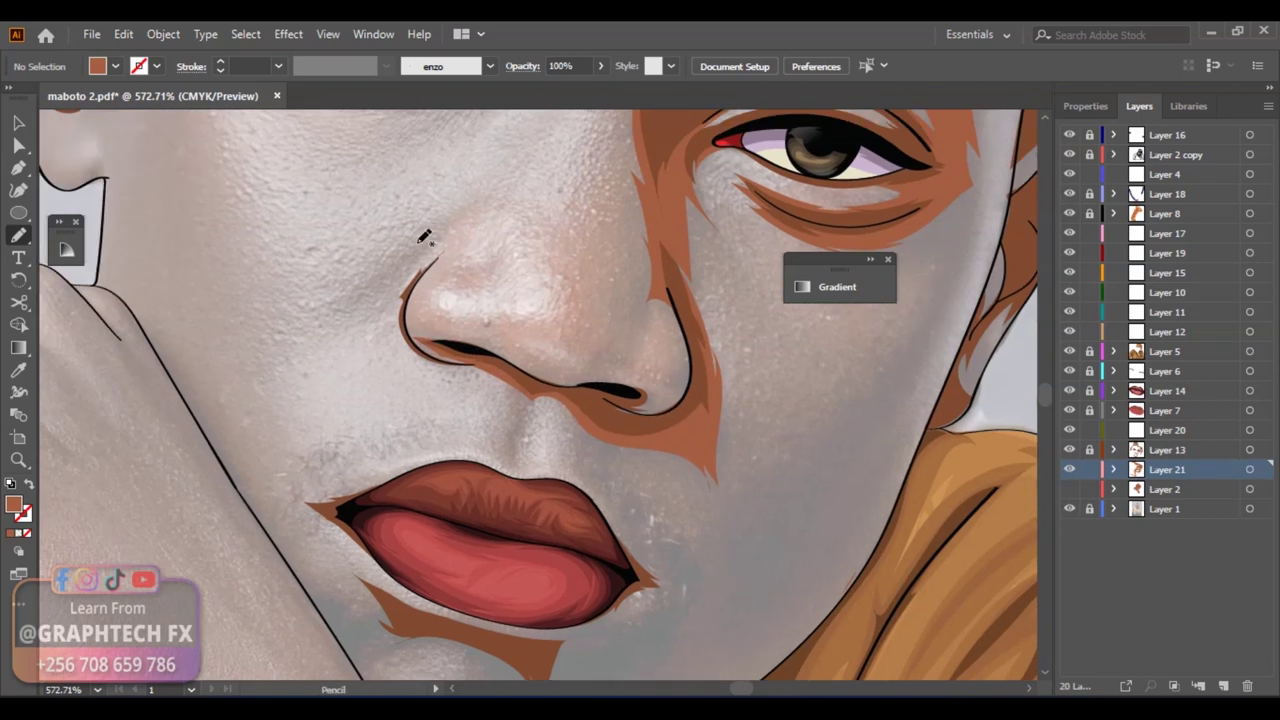
scroll(441, 222, down, 3)
scroll(420, 300, left, 1)
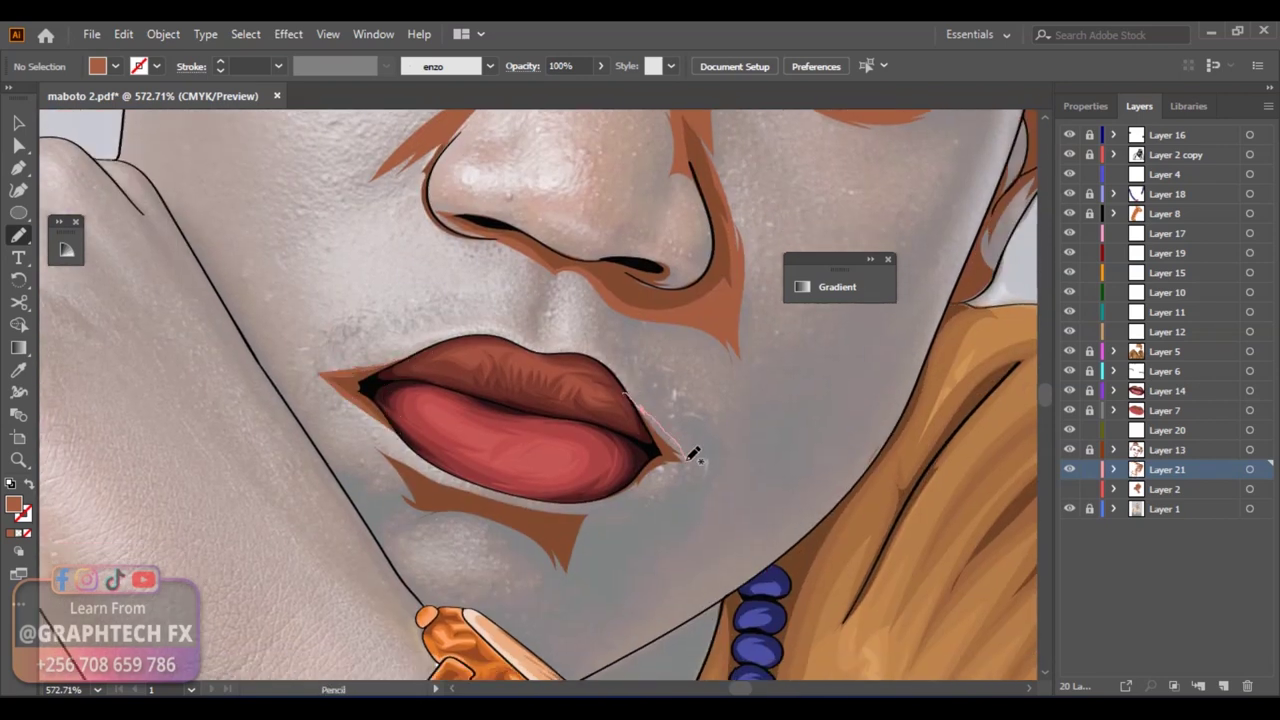
scroll(640, 440, down, 3)
scroll(586, 434, down, 1)
scroll(586, 434, left, 1)
drag(428, 357, 576, 449)
scroll(403, 280, up, 6)
scroll(403, 280, left, 2)
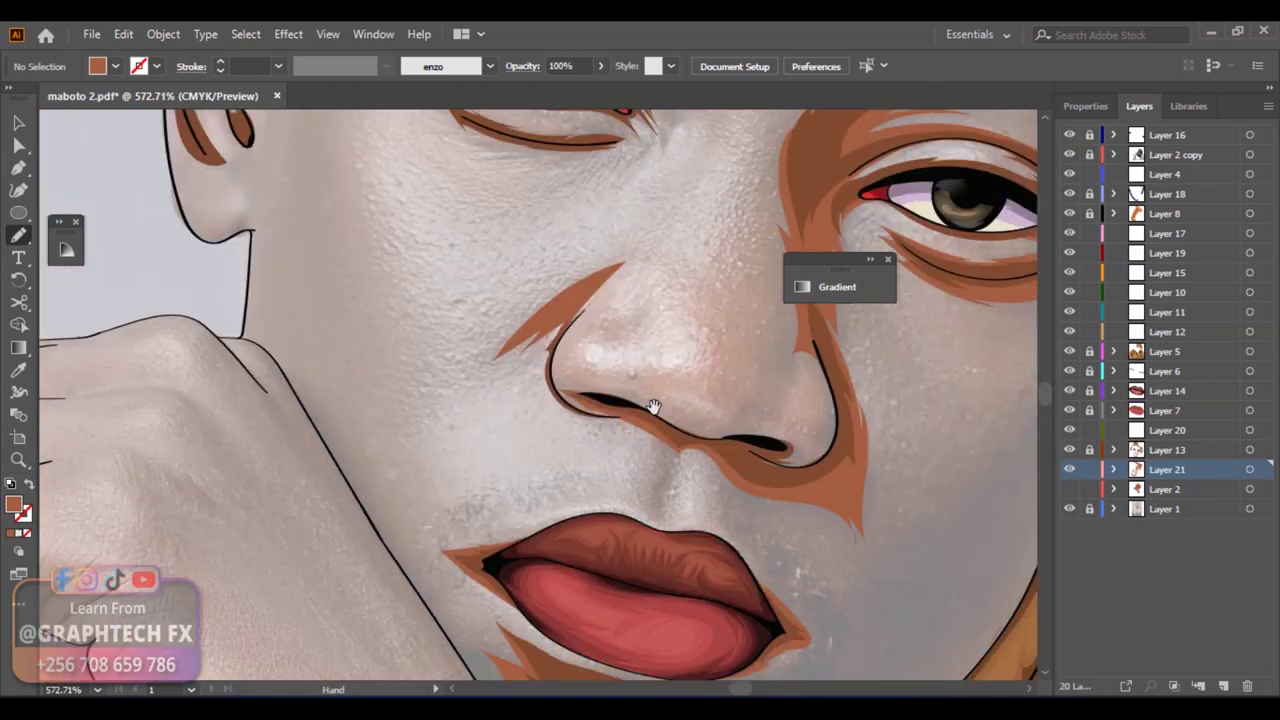
scroll(606, 328, up, 4)
drag(462, 305, 466, 312)
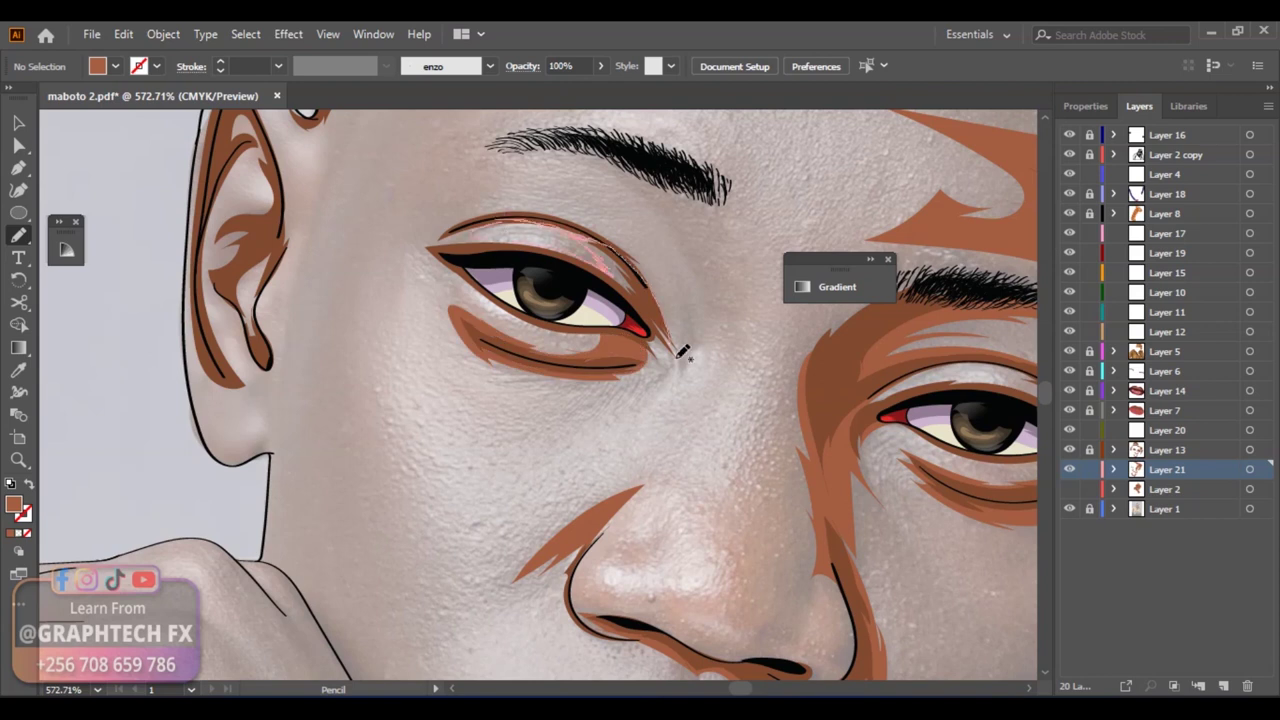
drag(596, 231, 600, 234)
Add a dark shadow shape inside the ear
scroll(540, 250, up, 1)
scroll(540, 250, right, 2)
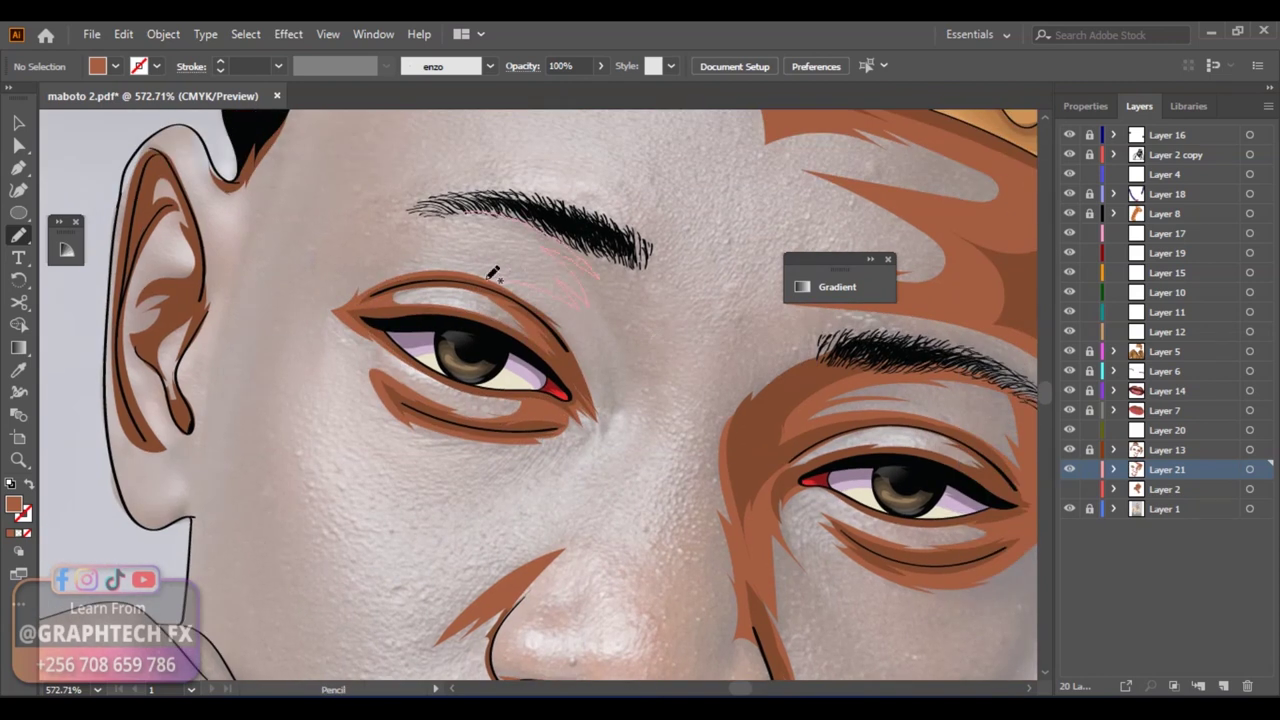
scroll(262, 308, left, 3)
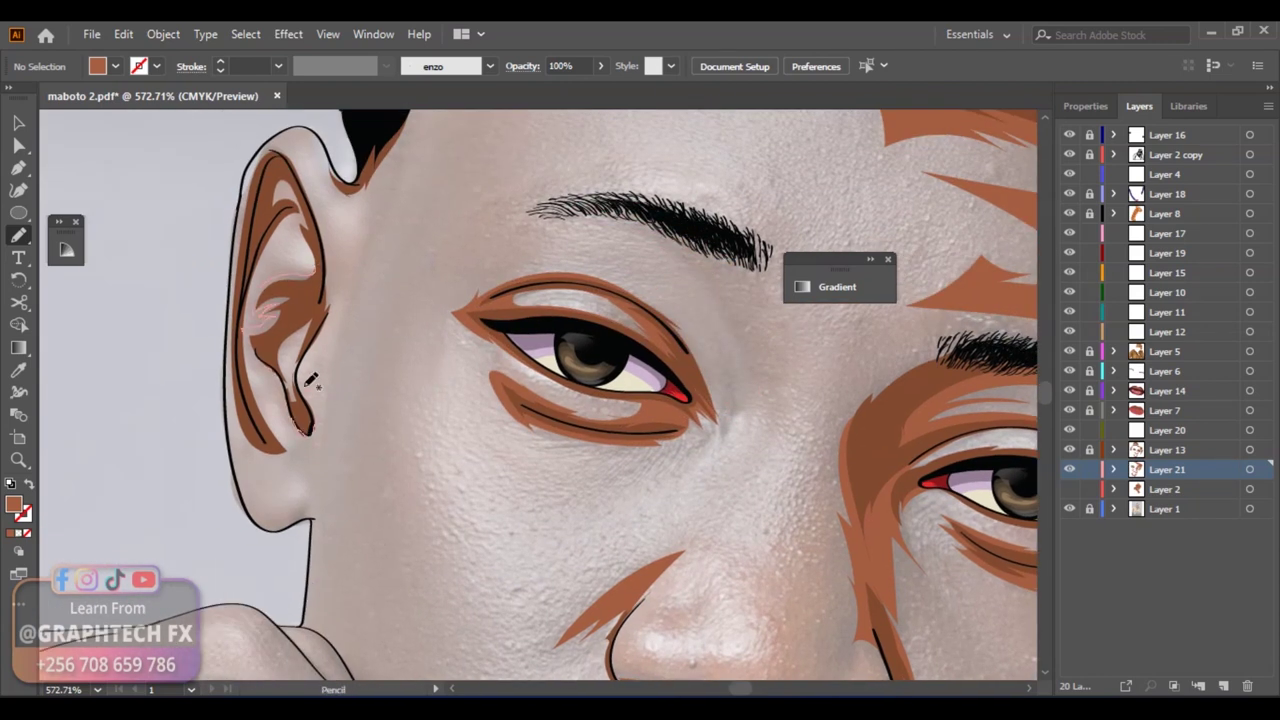
scroll(350, 228, up, 1)
scroll(350, 228, left, 2)
drag(322, 230, 371, 233)
scroll(337, 410, down, 2)
scroll(380, 380, down, 2)
Outline shadows near the ear and from the eyebrow end down the temple
key(ctrl+0)
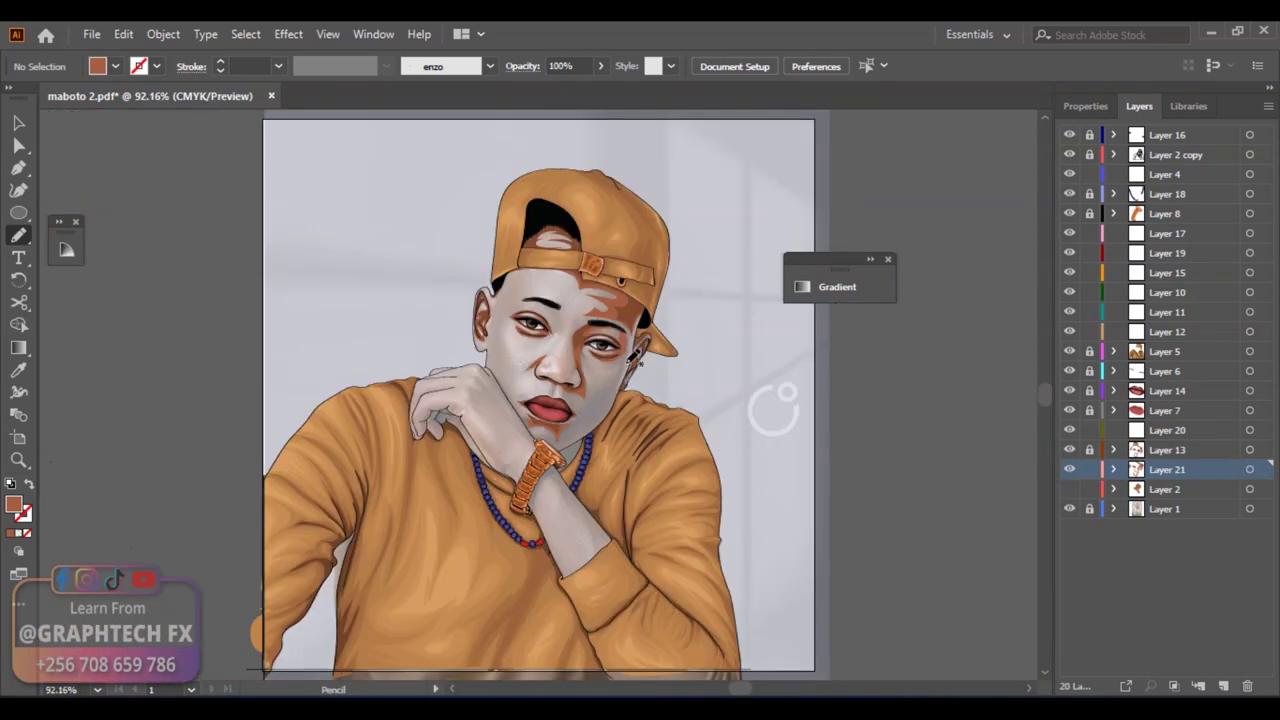
scroll(410, 390, up, 5)
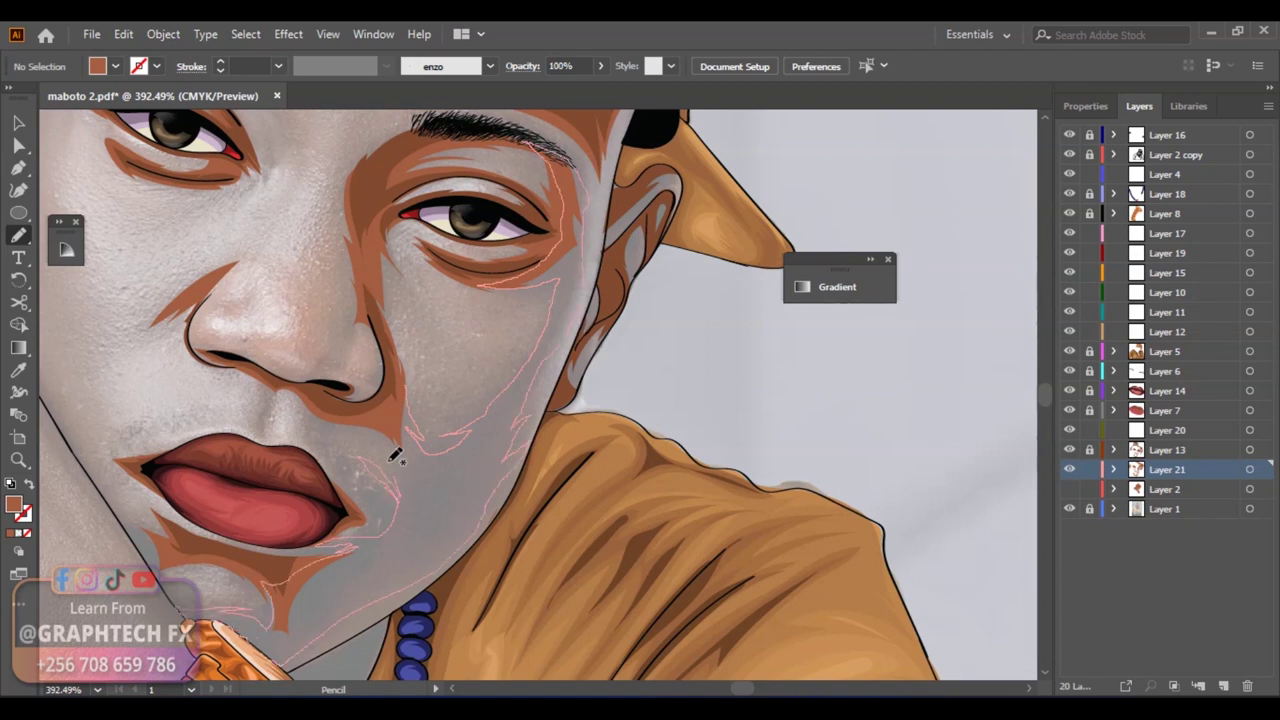
scroll(529, 471, up, 2)
scroll(420, 371, up, 6)
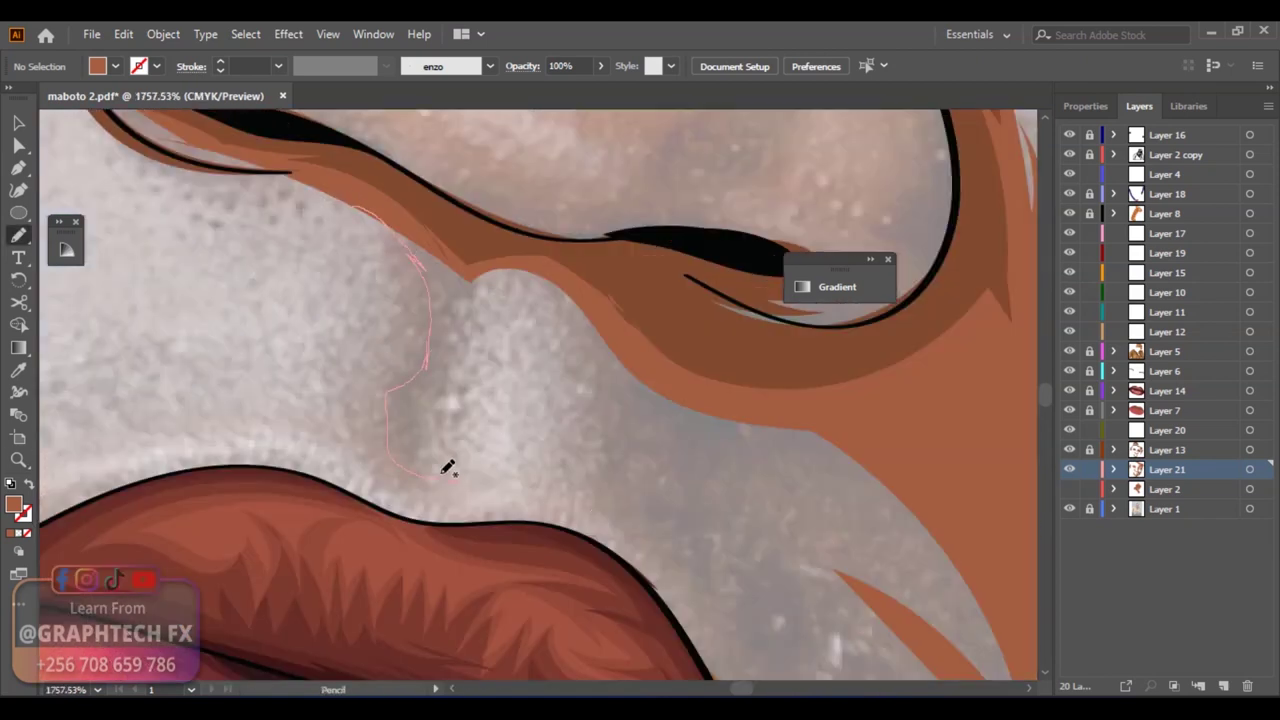
scroll(349, 400, down, 4)
scroll(410, 373, down, 1)
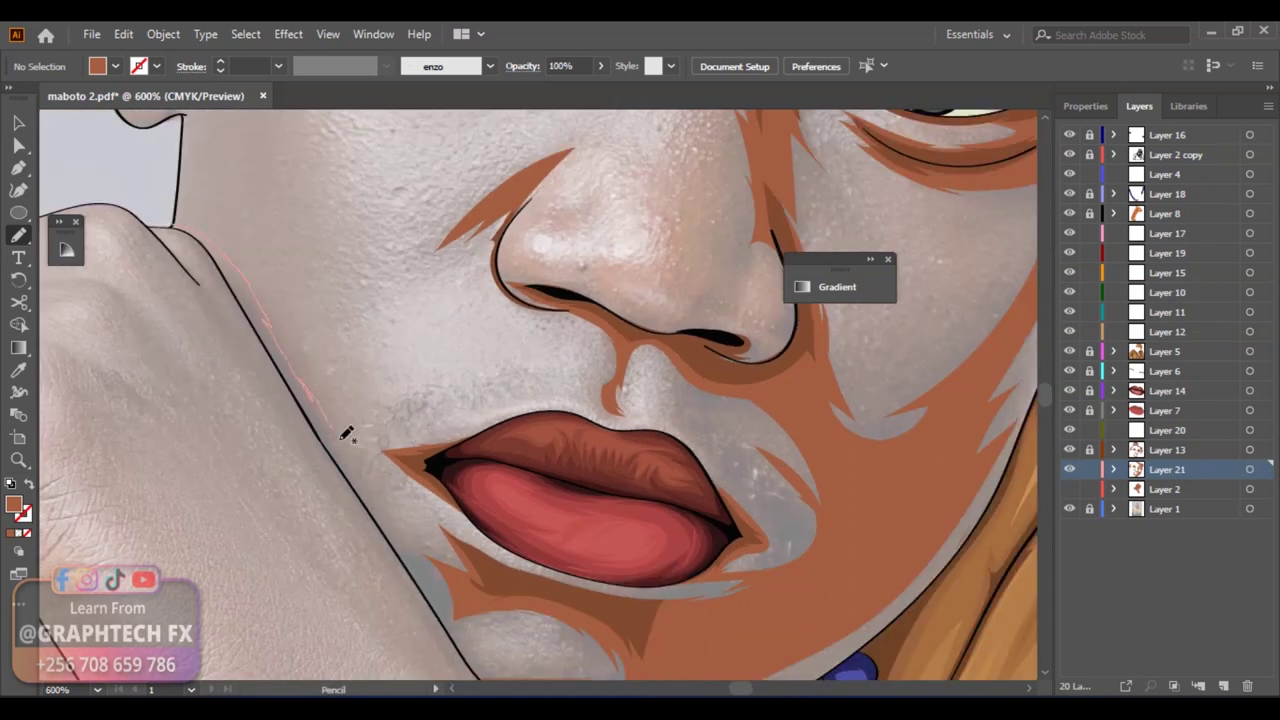
key(ctrl+0)
scroll(420, 500, up, 5)
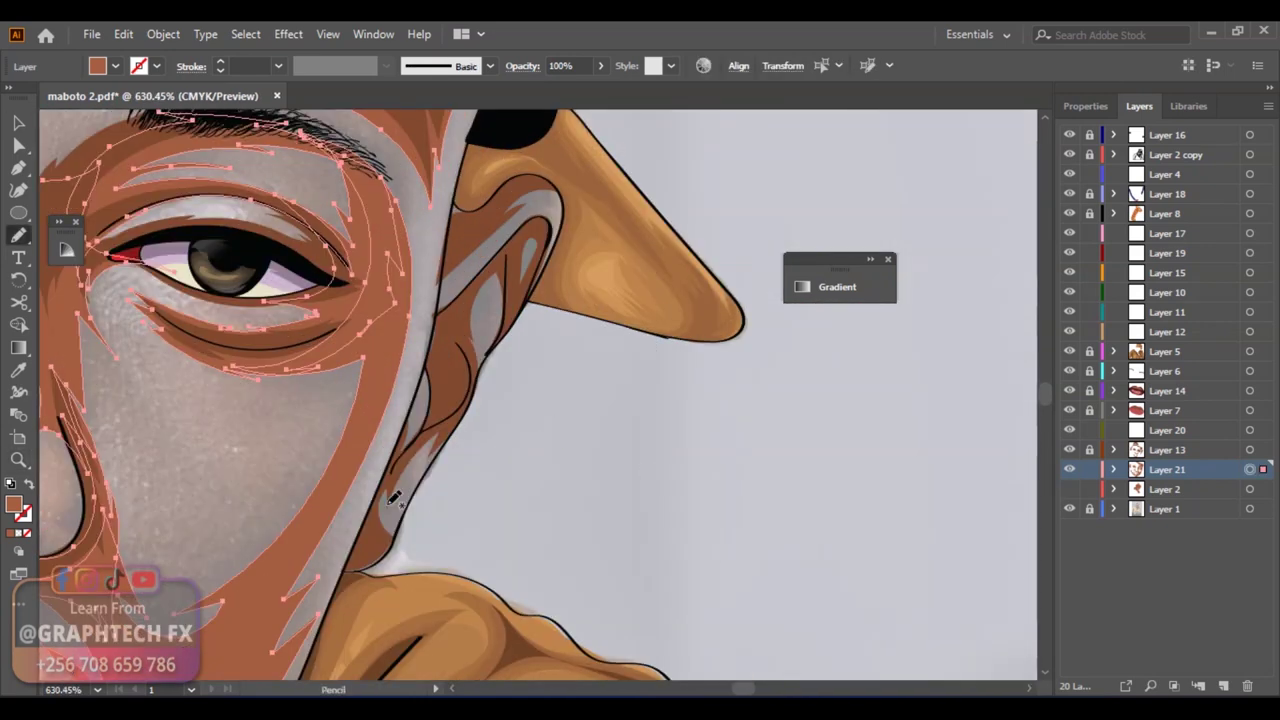
key(ctrl+shift+a)
mouse_move(440, 283)
mouse_down()
mouse_move(472, 258)
mouse_move(764, 414)
mouse_up()
drag(699, 247, 743, 314)
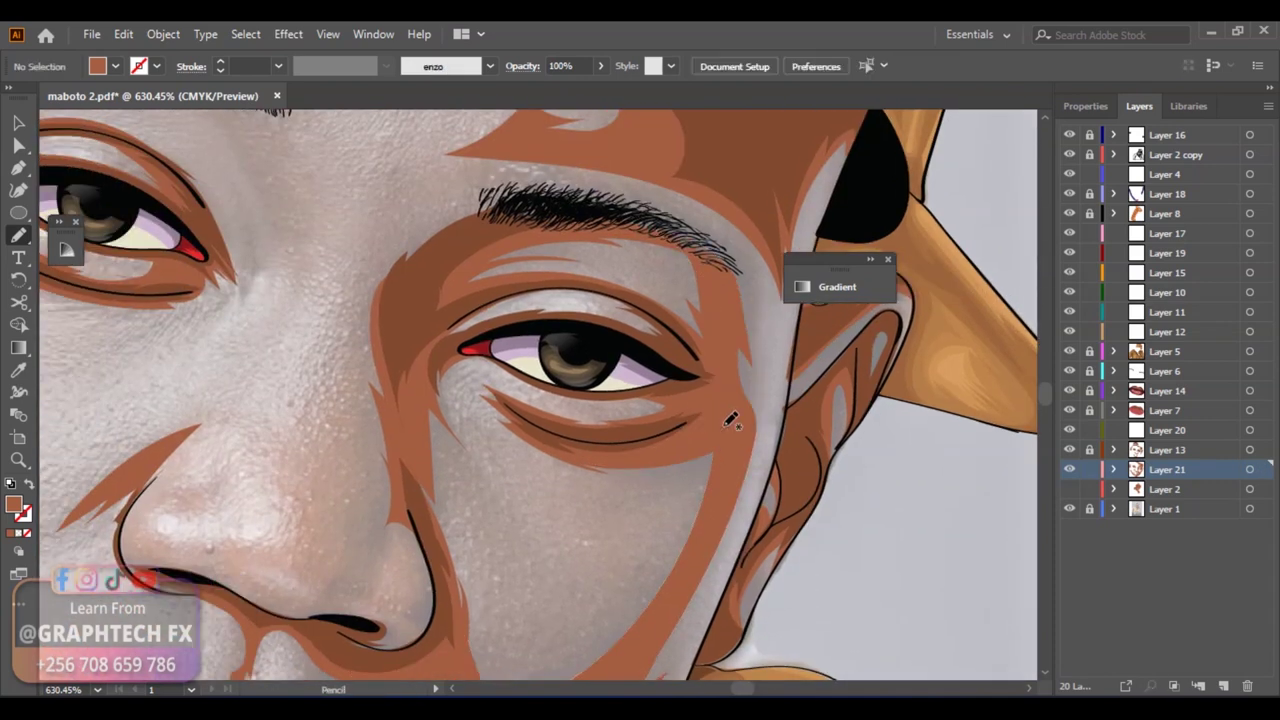
key(ctrl+0)
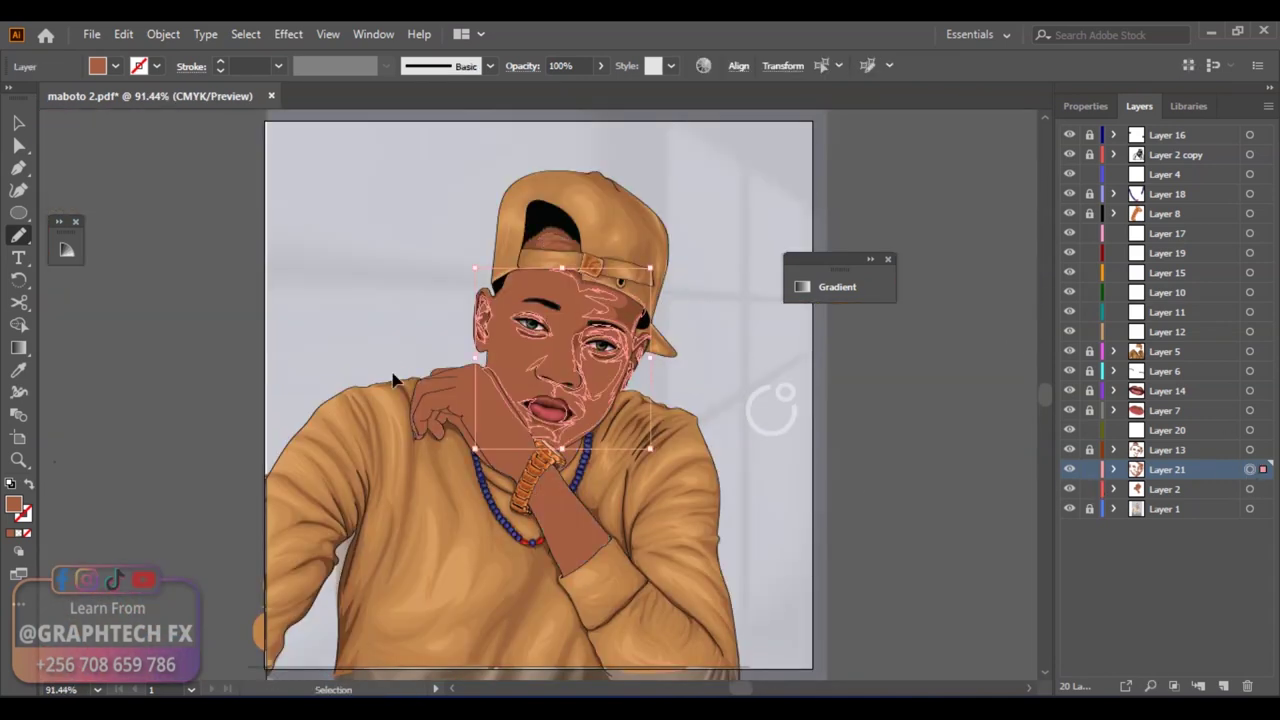
Darken the selected face shading with Adjust Colors: Black 15%, Yellow -2
key(ctrl+plus)
key(ctrl+plus)
key(ctrl+plus)
click(1250, 450)
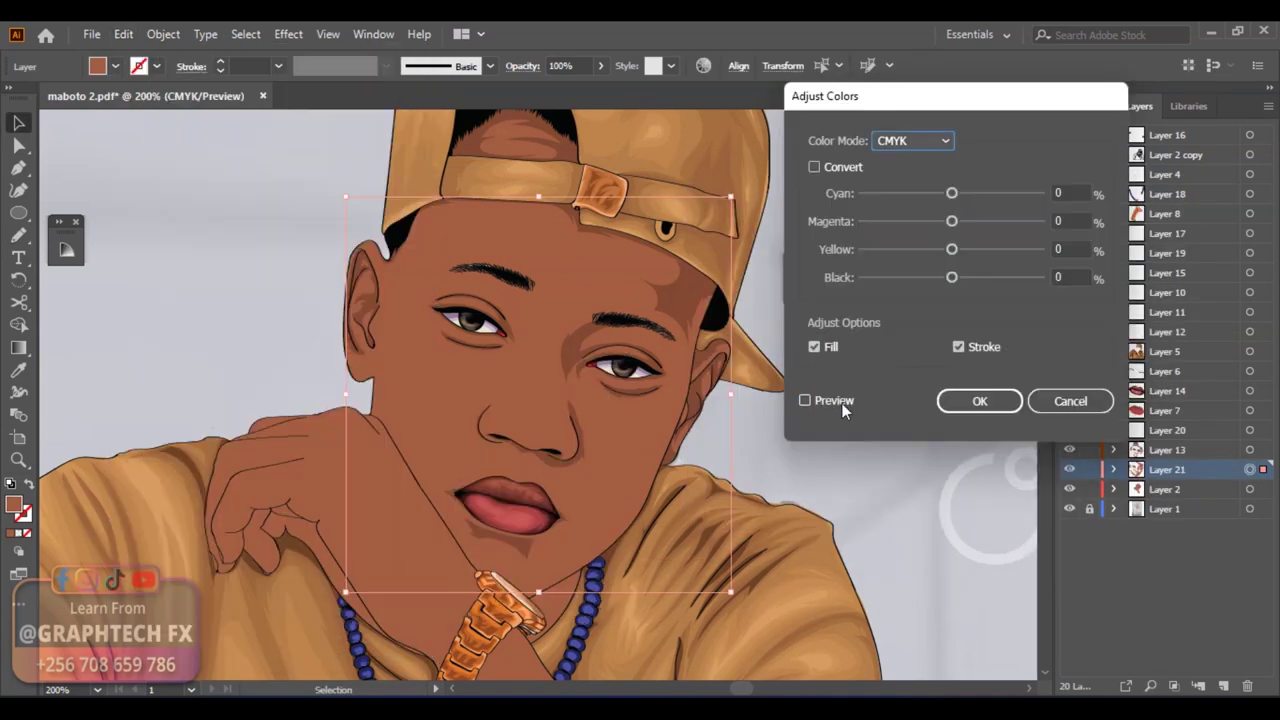
click(843, 403)
drag(951, 277, 964, 278)
drag(951, 249, 949, 249)
click(951, 405)
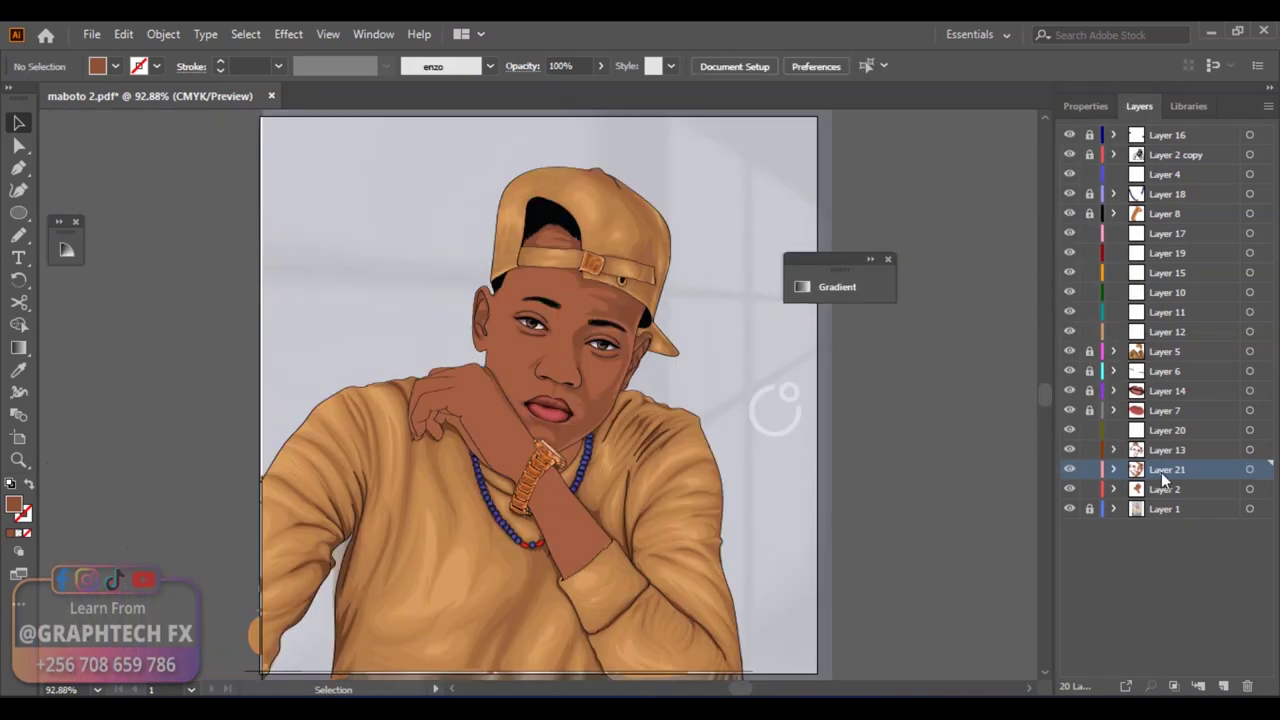
Undo the newly drawn eyebrow shadow shapes and fit the artwork in view
key(ctrl+shift+a)
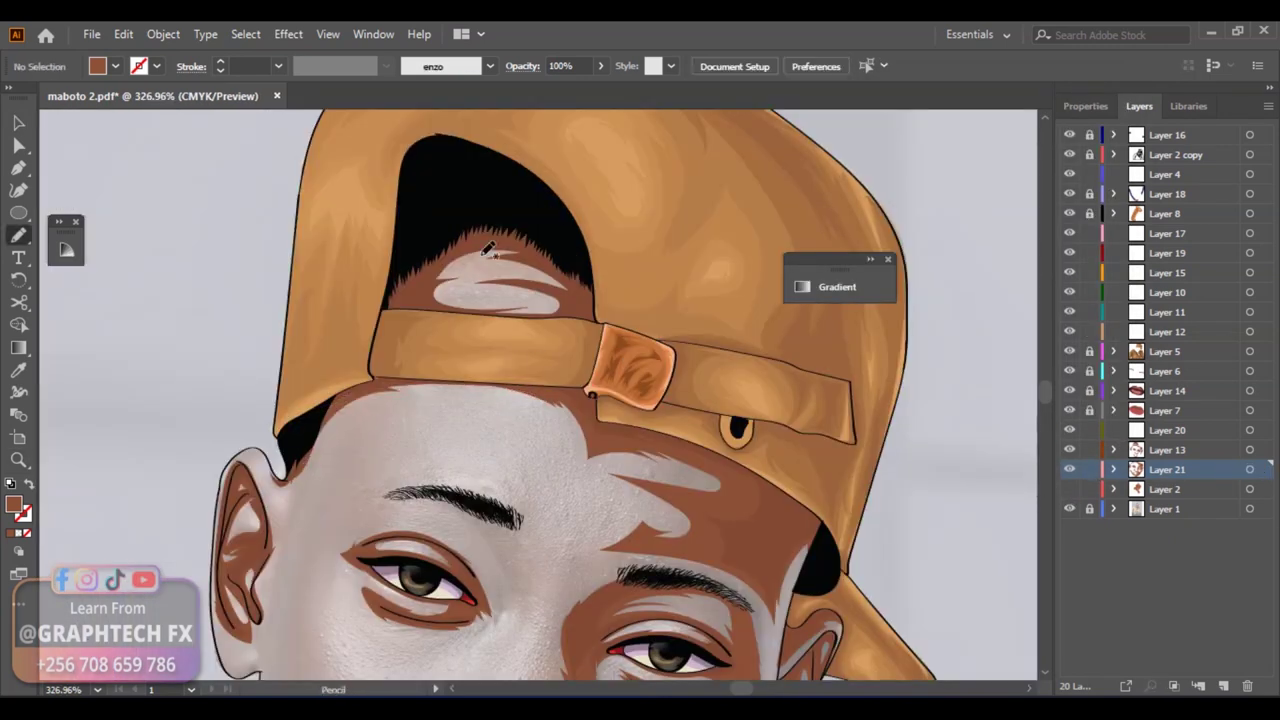
scroll(503, 565, up, 5)
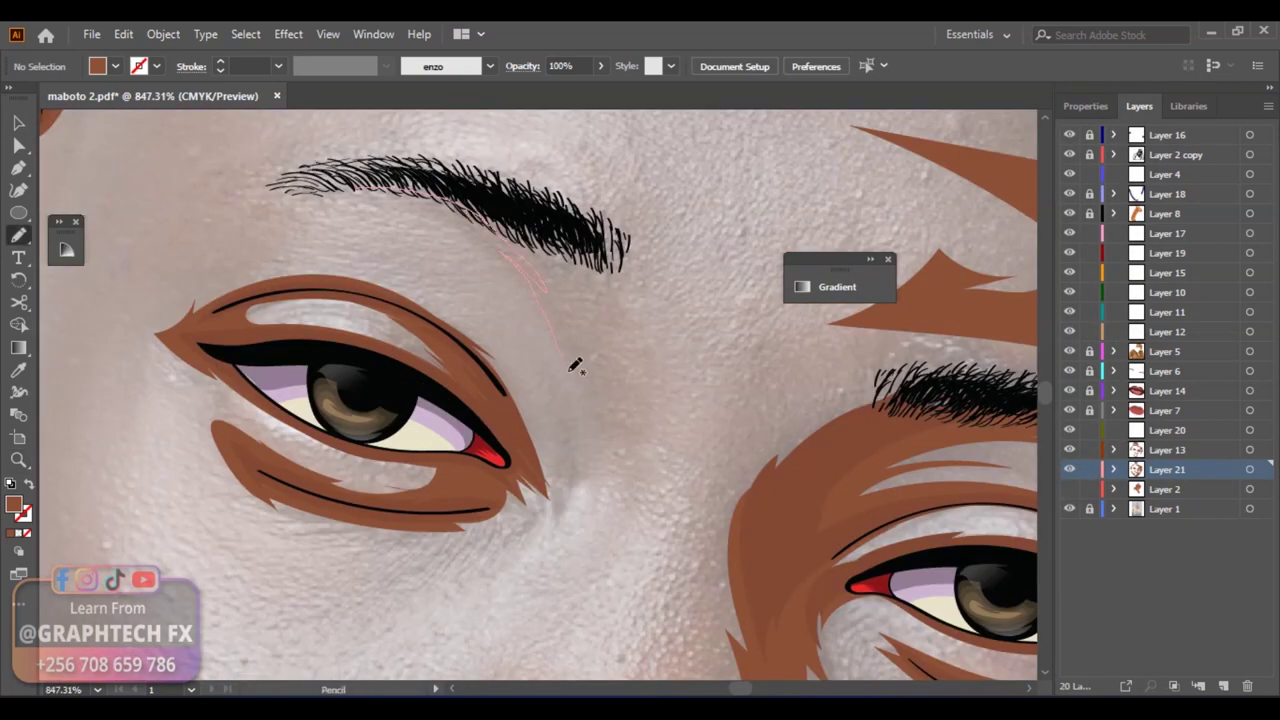
key(ctrl+z)
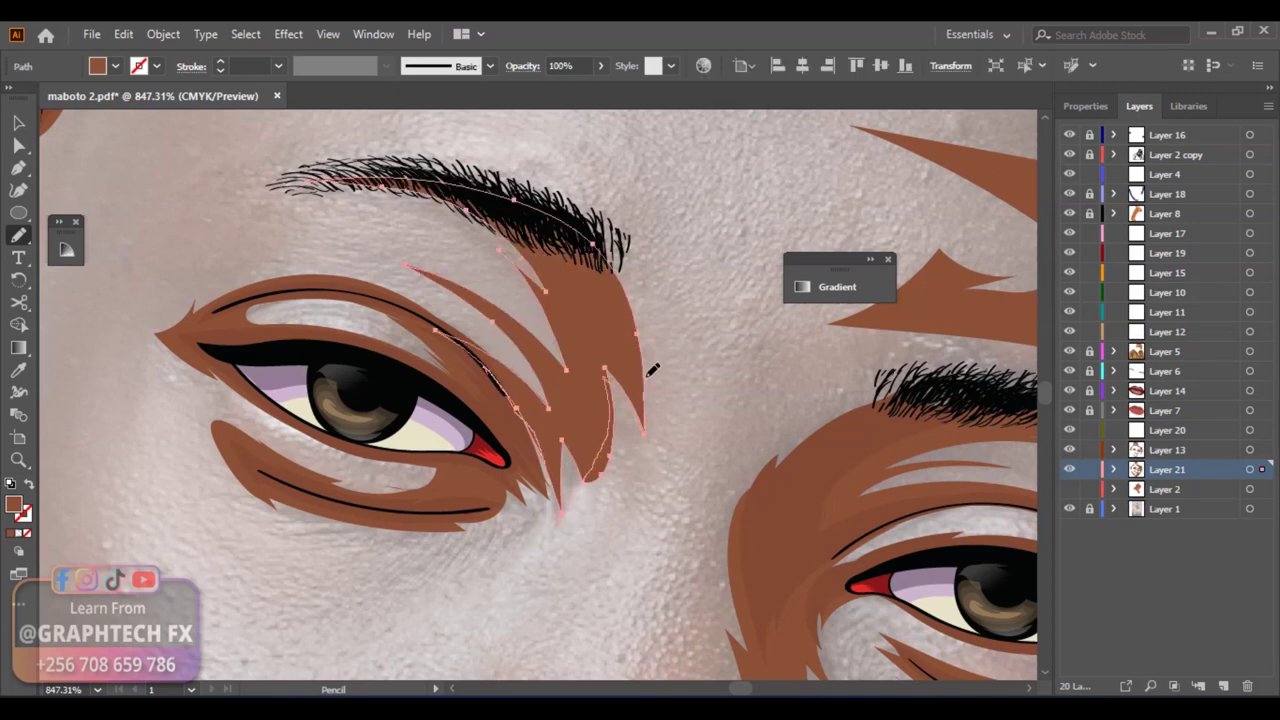
key(ctrl+z)
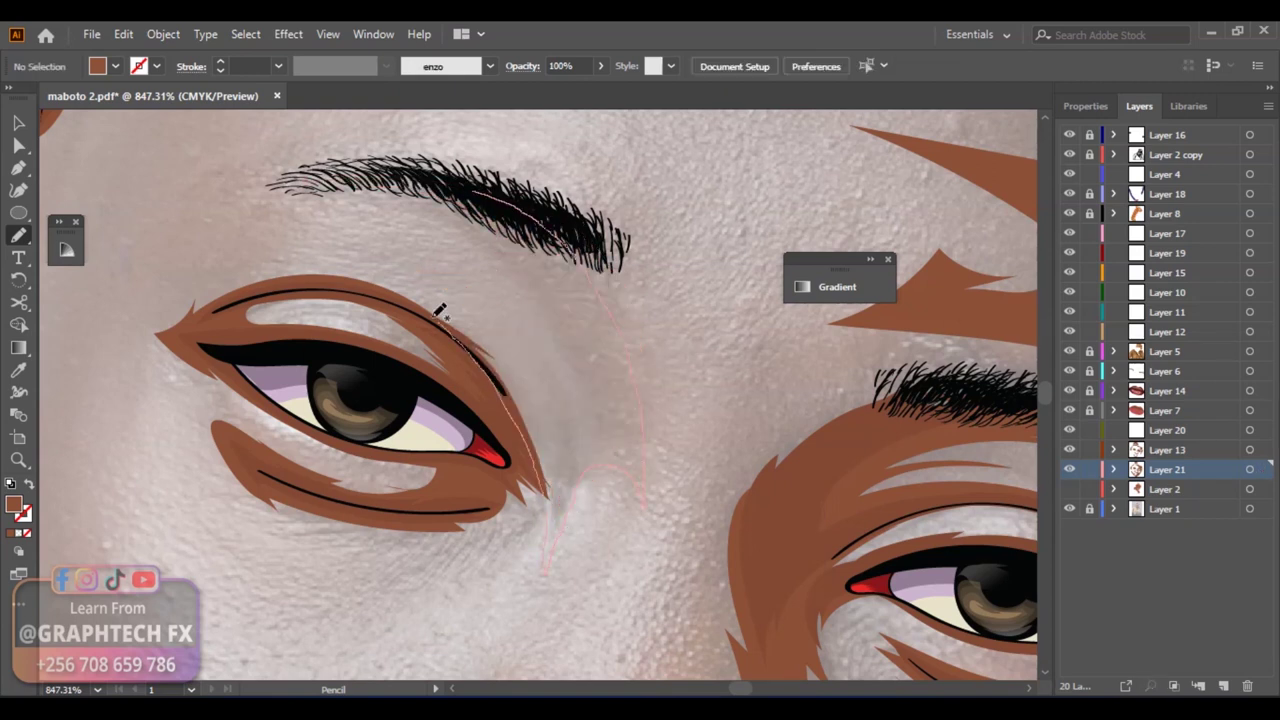
key(ctrl+0)
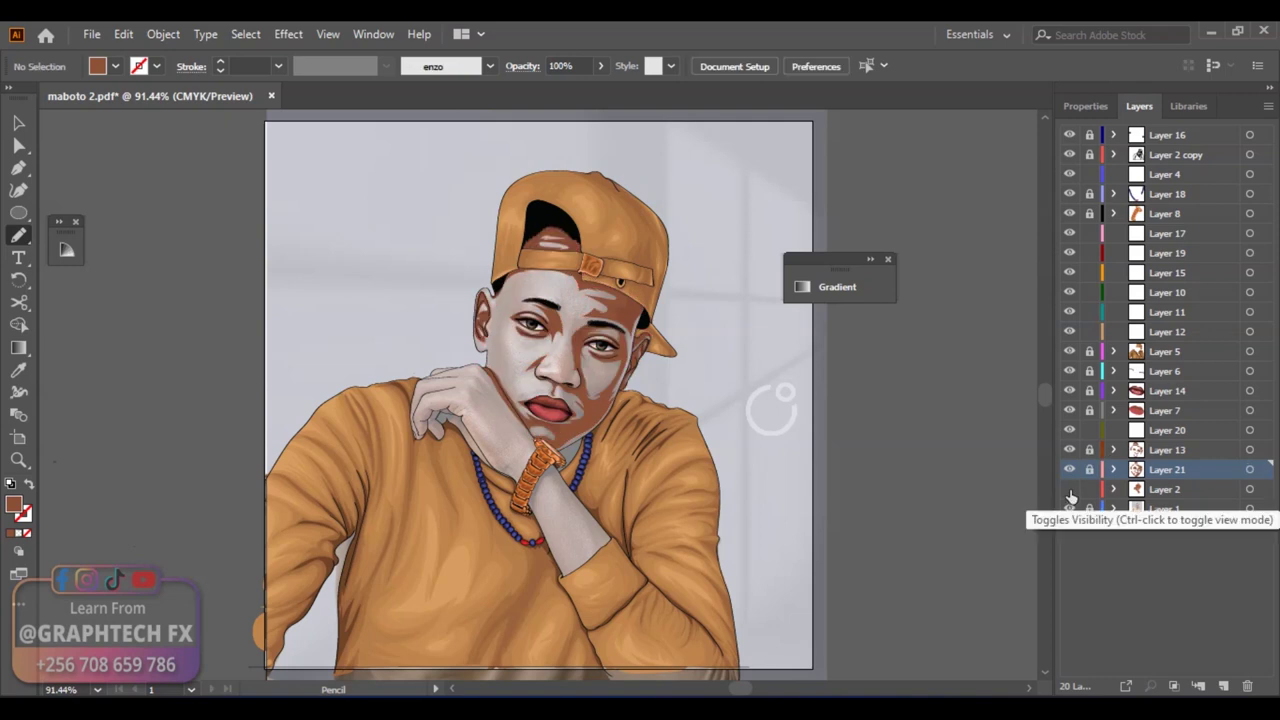
Add Layer 22 and pencil a shadow shape under the eye, darkened via Adjust Colors
ctrl+click(637, 422)
scroll(716, 467, up, 3)
key(n)
key(ctrl+l)
drag(405, 298, 575, 355)
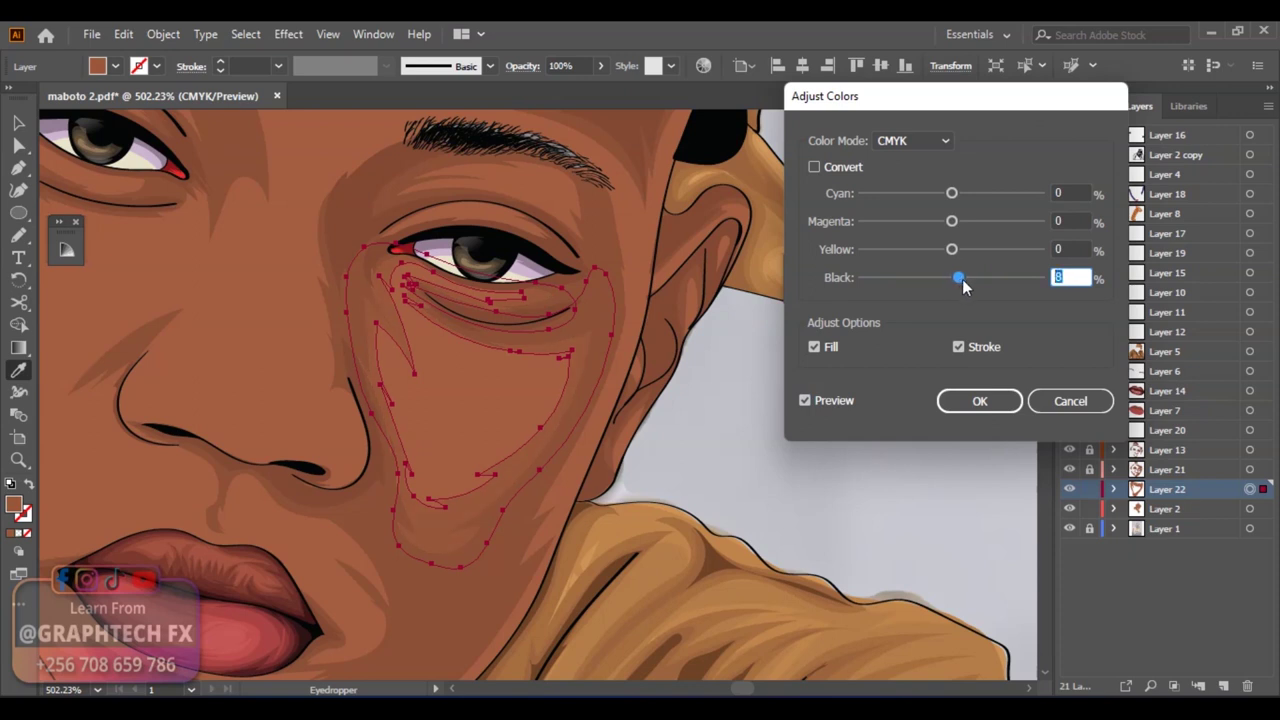
click(980, 400)
key(ctrl+shift+a)
key(ctrl+0)
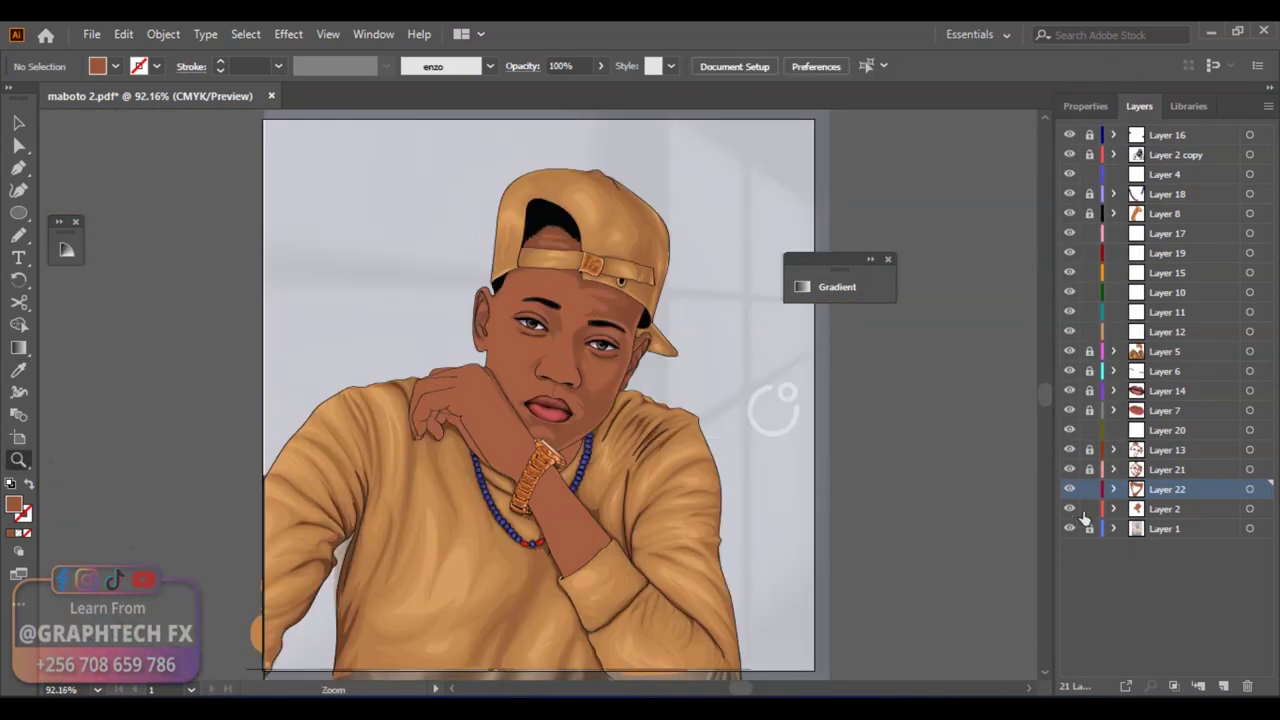
Pencil a shading stroke between the eyebrows toward the nose bridge
scroll(560, 320, up, 3)
scroll(520, 306, up, 3)
key(n)
drag(512, 238, 803, 345)
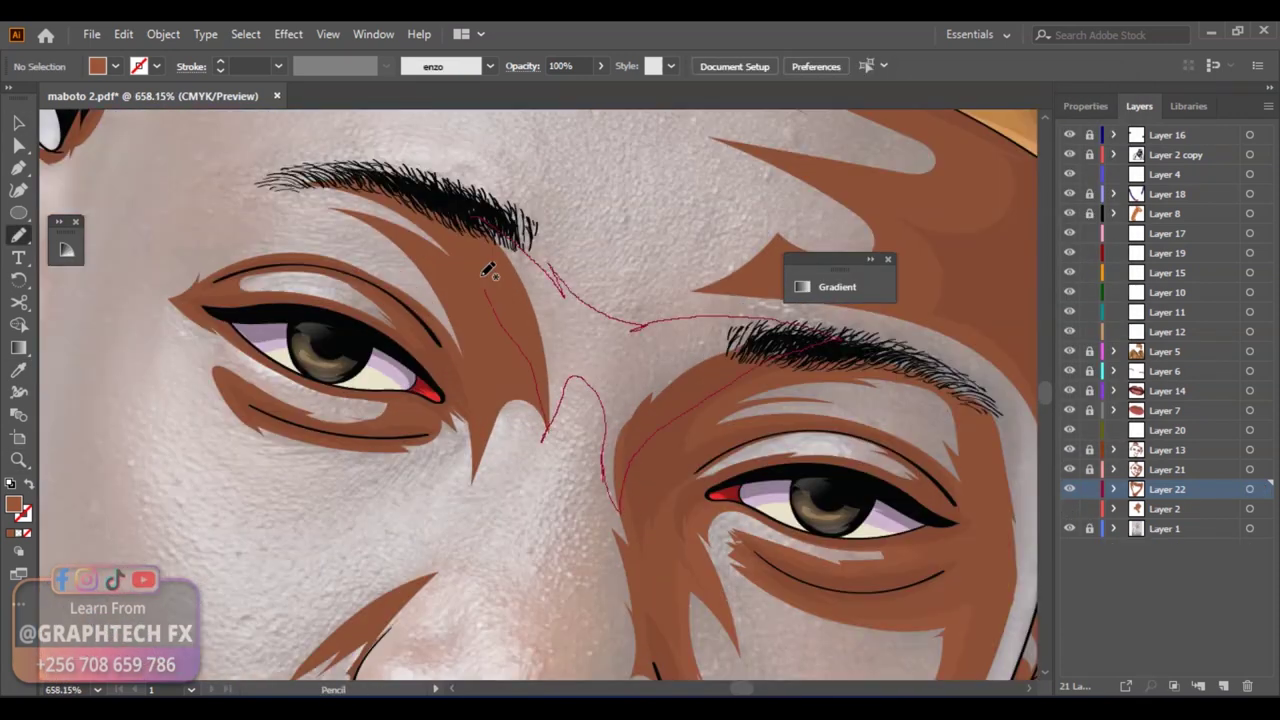
Pencil closed shadow shapes down the nose bridge to the nostril, plus a small nose mark
drag(488, 270, 598, 100)
drag(606, 252, 433, 456)
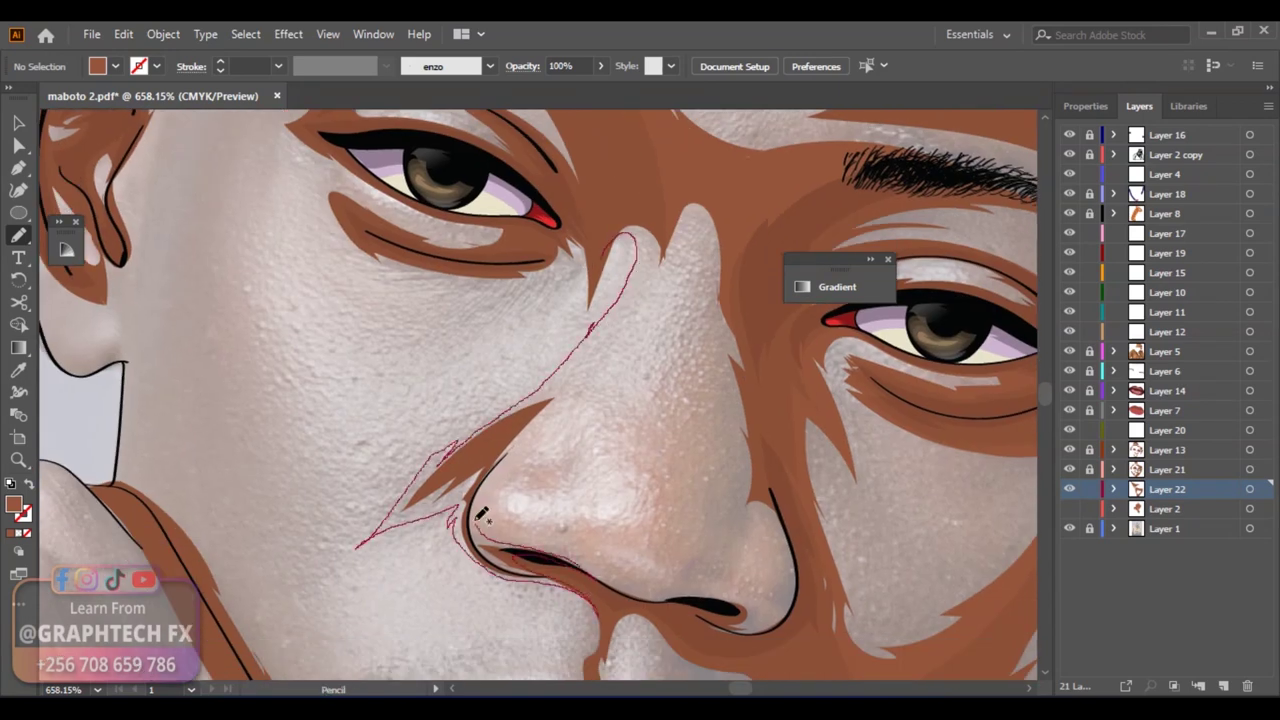
drag(668, 252, 630, 236)
drag(627, 297, 562, 246)
drag(700, 207, 780, 585)
key(ctrl+minus)
scroll(694, 400, down, 1)
drag(560, 340, 614, 365)
Add shadow shapes around the cheek highlight, below the nose and at both lip corners
key(ctrl+0)
scroll(466, 246, up, 10)
mouse_move(430, 275)
mouse_down()
mouse_move(491, 449)
mouse_move(672, 335)
mouse_move(450, 215)
mouse_up()
scroll(660, 330, down, 2)
scroll(660, 330, left, 5)
drag(630, 266, 660, 325)
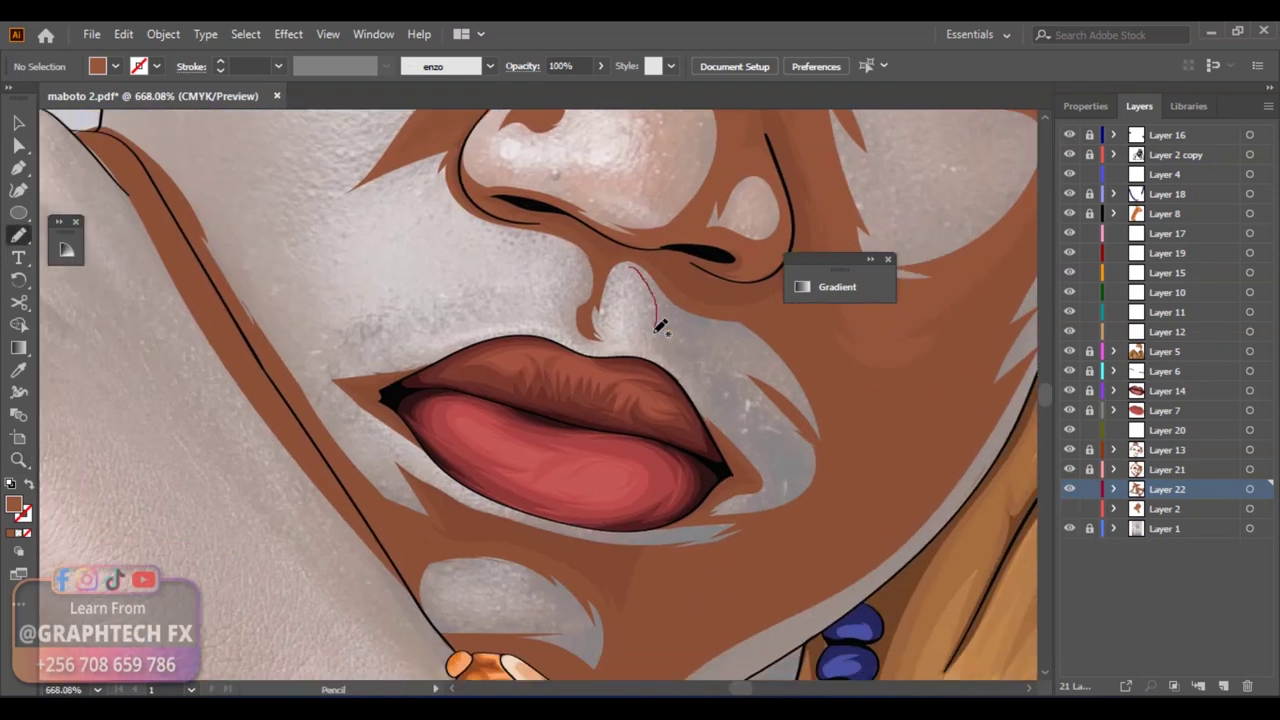
drag(763, 368, 640, 290)
scroll(700, 400, up, 1)
scroll(700, 400, left, 3)
mouse_move(540, 427)
mouse_down()
mouse_move(488, 423)
mouse_move(548, 431)
mouse_move(508, 434)
mouse_up()
Outline shadow around the forehead highlight
scroll(451, 486, down, 3)
scroll(451, 486, right, 2)
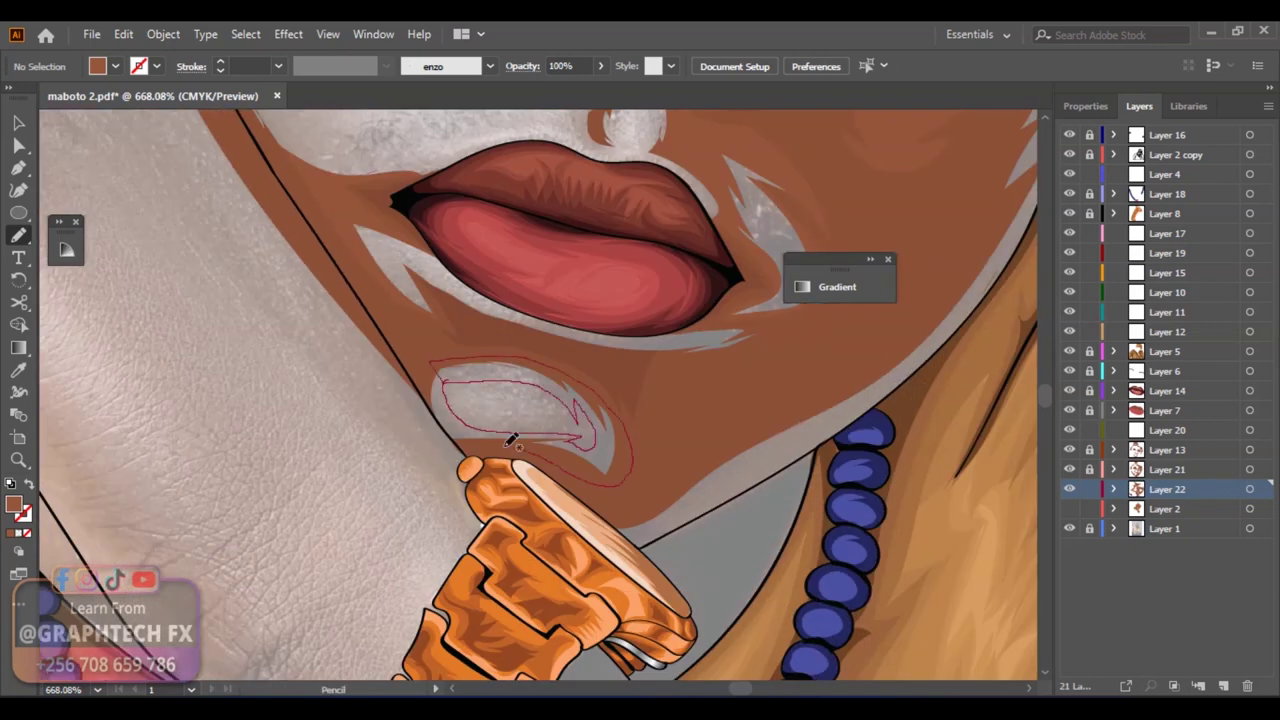
scroll(696, 320, up, 3)
scroll(696, 320, left, 2)
scroll(696, 320, up, 5)
scroll(696, 320, right, 2)
mouse_move(545, 190)
mouse_down()
mouse_move(607, 187)
mouse_move(531, 430)
mouse_up()
Pencil a shadow running down the cheek toward the chin
scroll(607, 187, down, 3)
scroll(607, 187, right, 2)
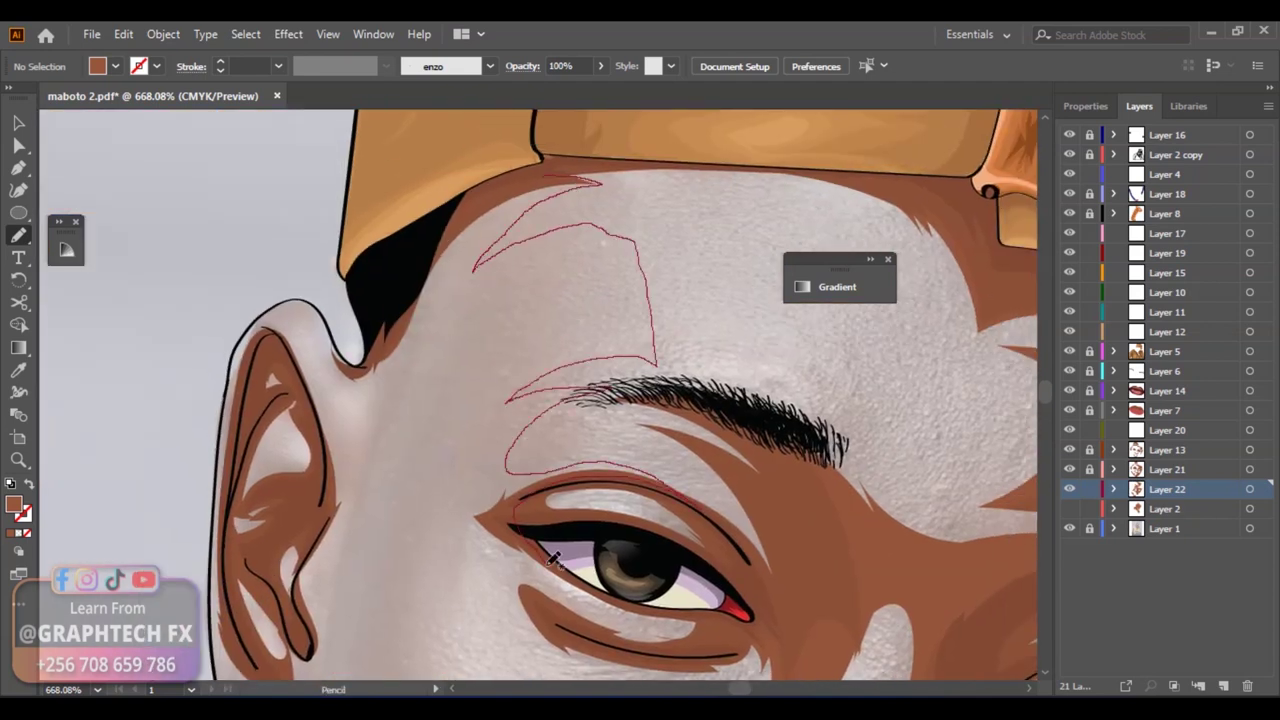
scroll(566, 222, down, 2)
scroll(480, 363, up, 1)
scroll(531, 363, down, 4)
drag(472, 172, 562, 541)
drag(537, 269, 647, 314)
drag(465, 472, 478, 568)
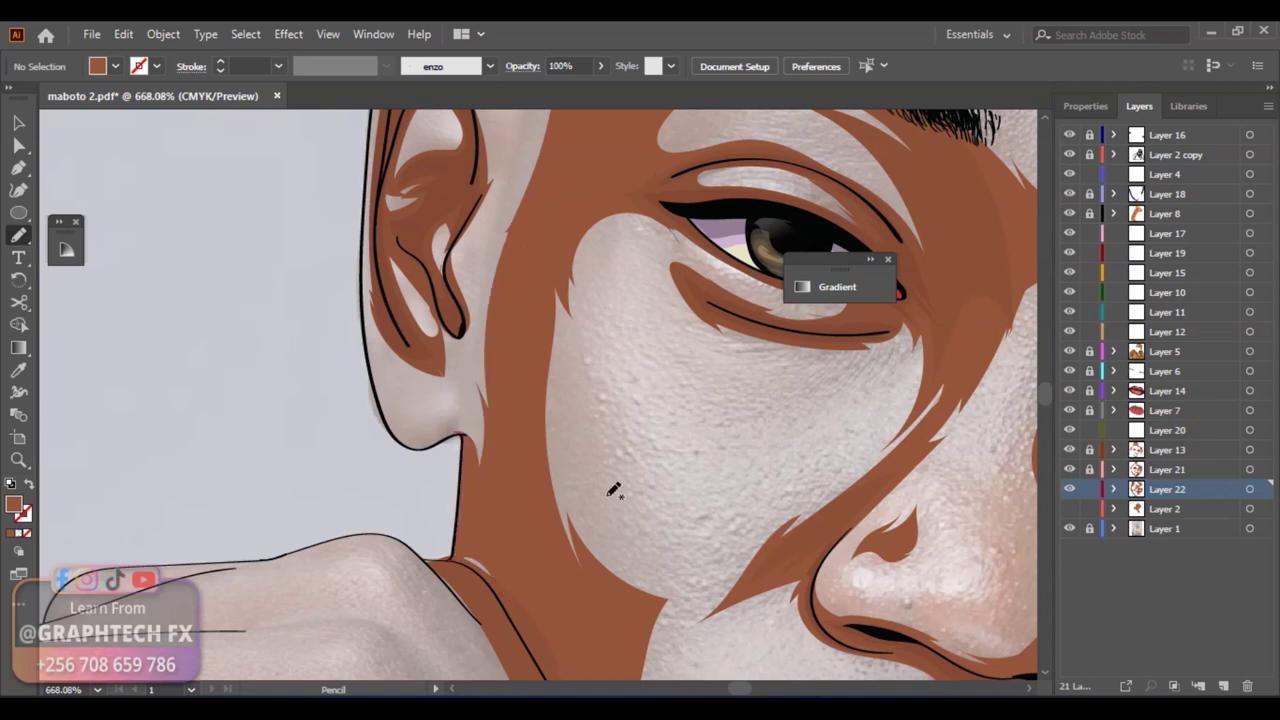
scroll(480, 571, up, 3)
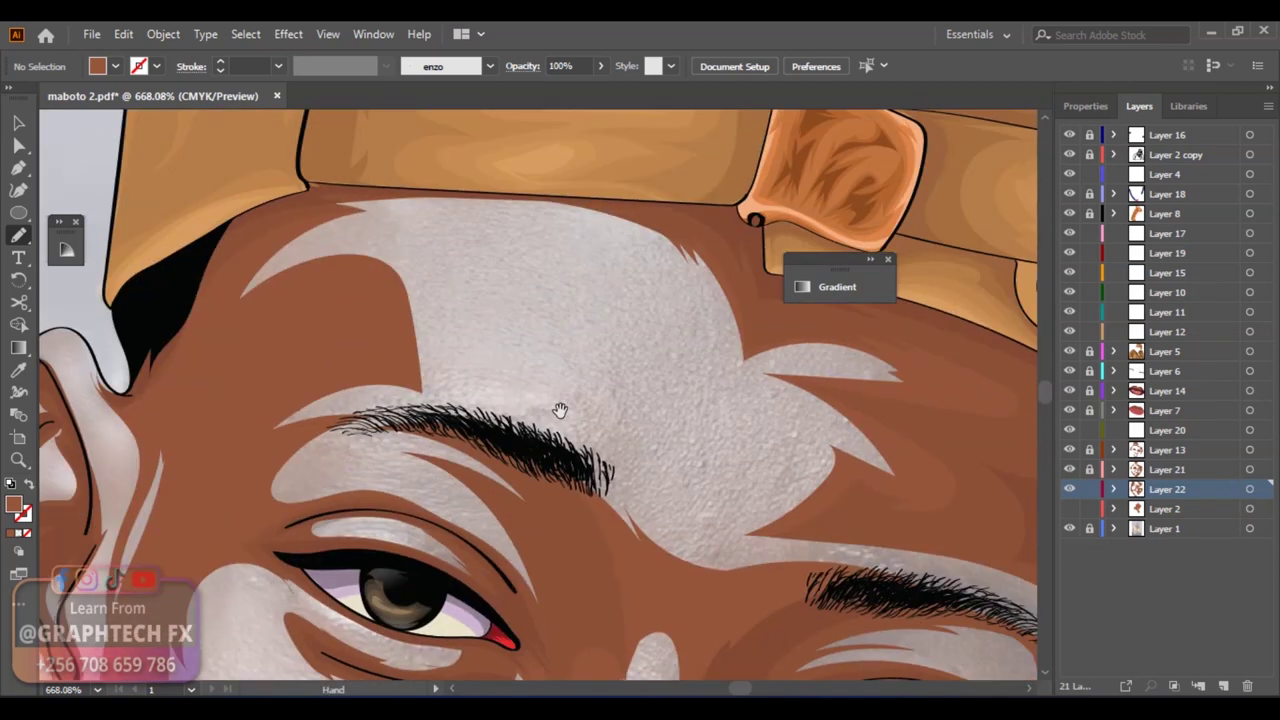
Shade both upper eyelid creases, along the ear, and near the cap
drag(476, 370, 171, 305)
mouse_move(328, 353)
mouse_down()
mouse_move(449, 373)
mouse_move(329, 276)
mouse_up()
click(1078, 470)
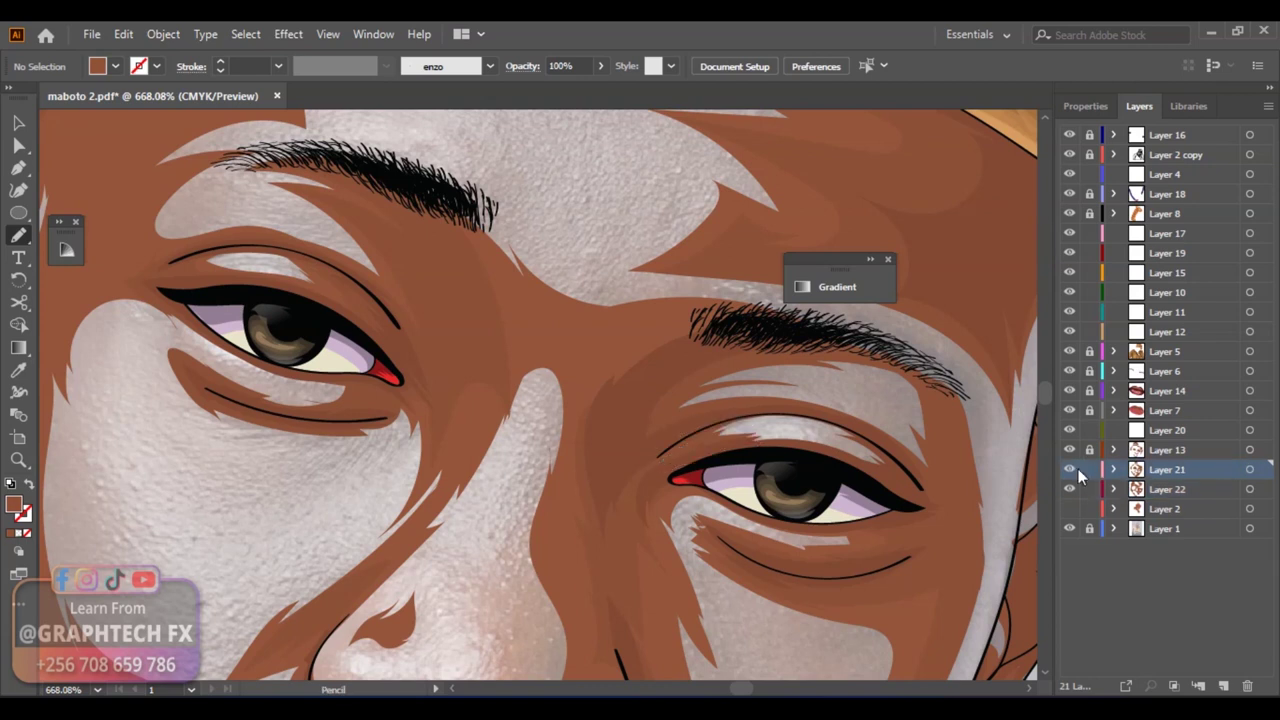
click(1078, 489)
drag(658, 390, 723, 373)
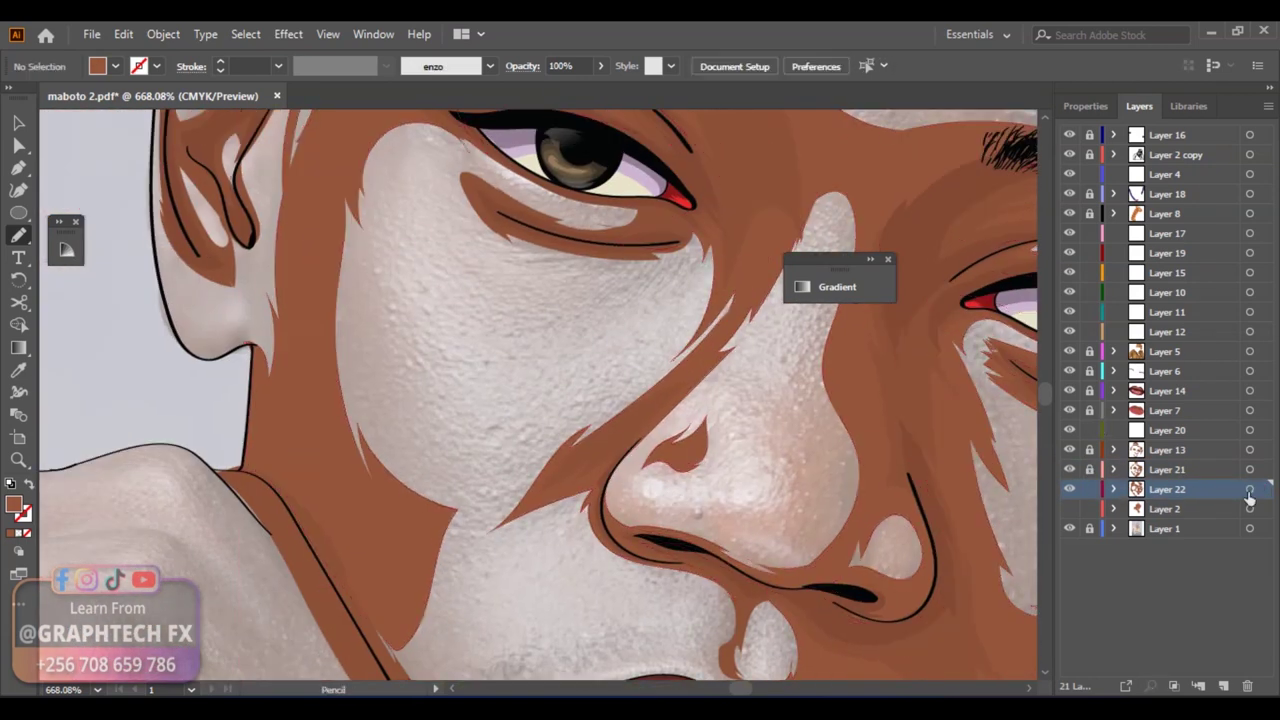
drag(567, 428, 604, 366)
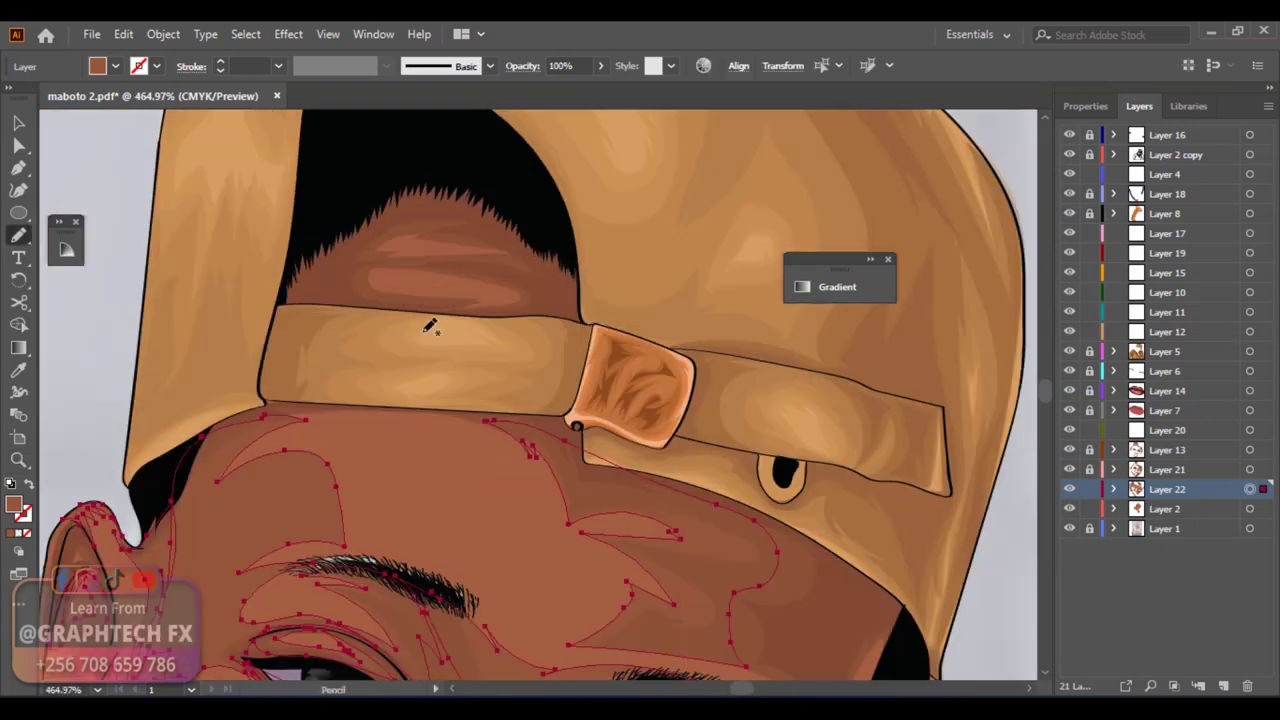
drag(392, 242, 447, 233)
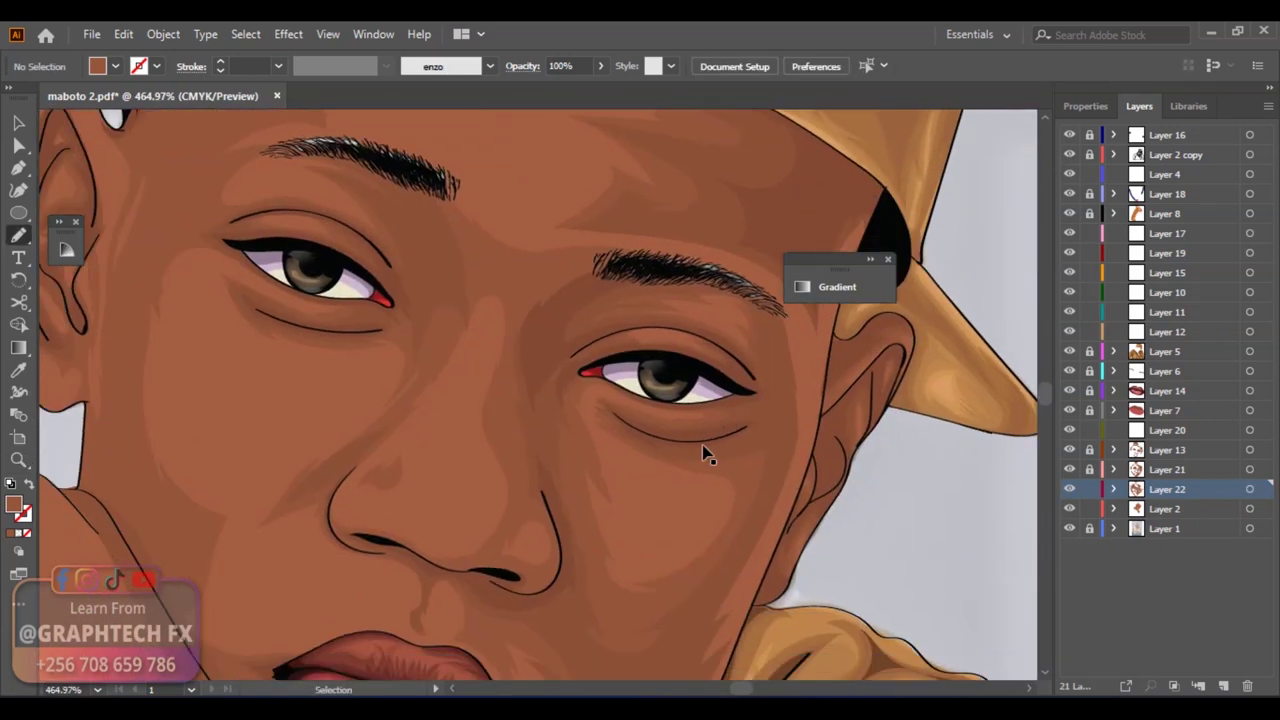
Add Layer 23, show the white highlight layer, and redraw the cheek highlight path
key(ctrl+0)
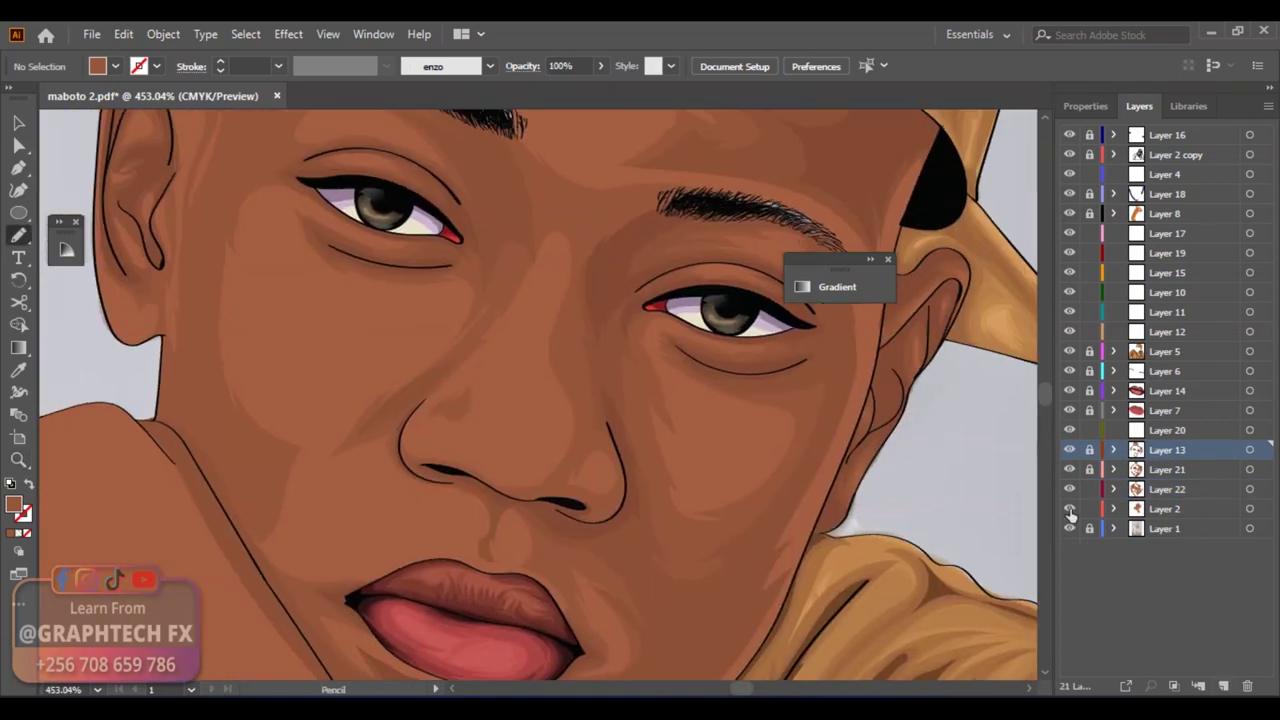
click(1070, 513)
click(1223, 686)
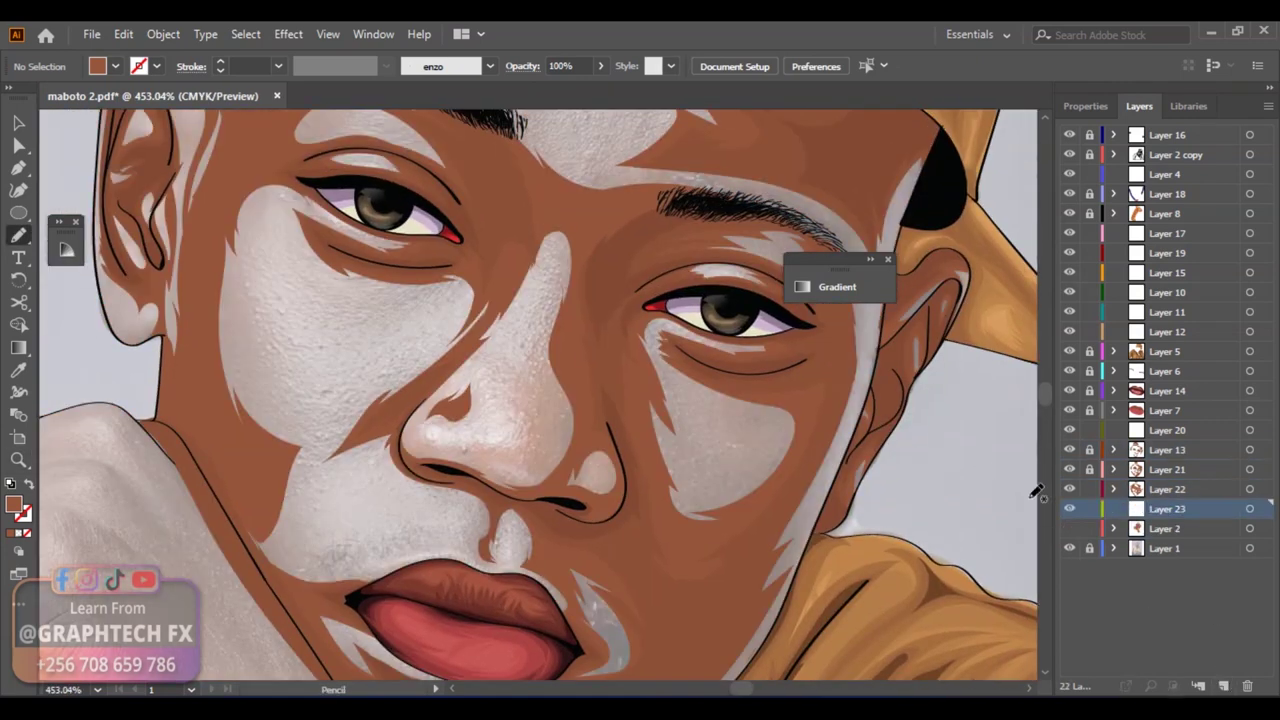
drag(250, 378, 453, 325)
drag(377, 571, 398, 231)
drag(259, 225, 375, 575)
scroll(390, 579, up, 5)
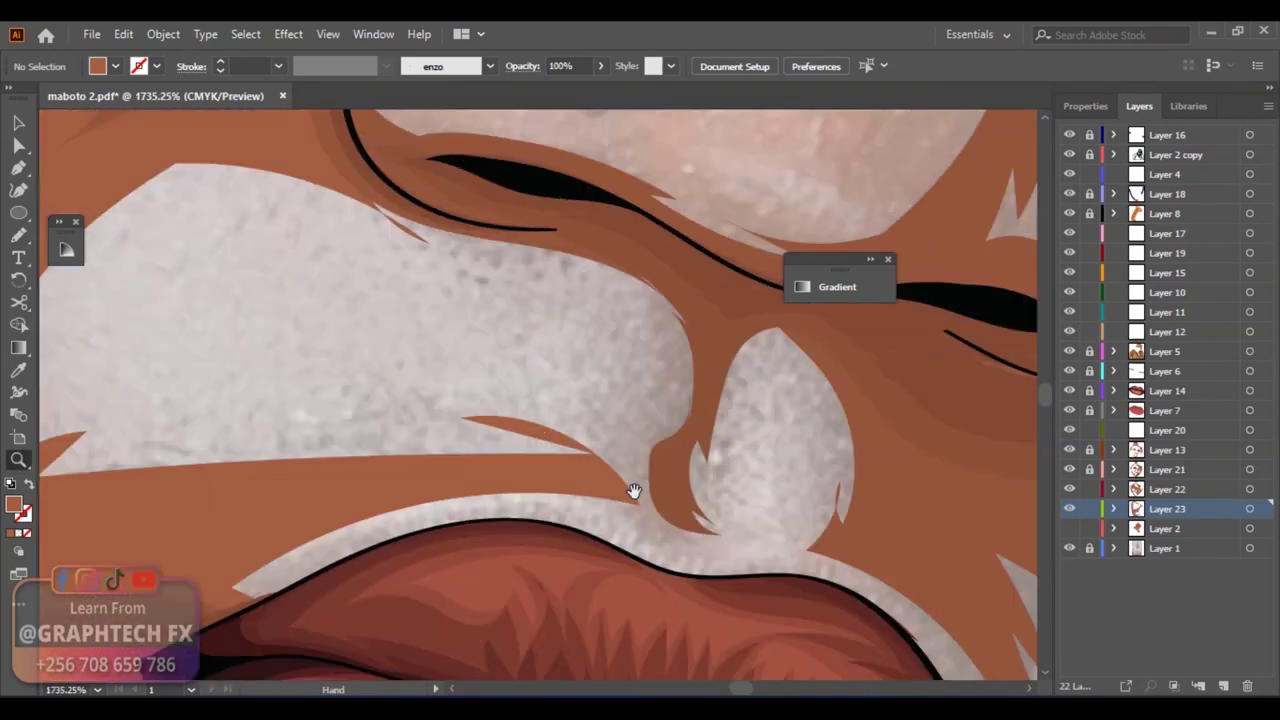
key(ctrl+shift+a)
Pencil a stroke along the nose edge and another near the eye
drag(640, 240, 735, 510)
drag(943, 549, 943, 549)
scroll(663, 380, up, 3)
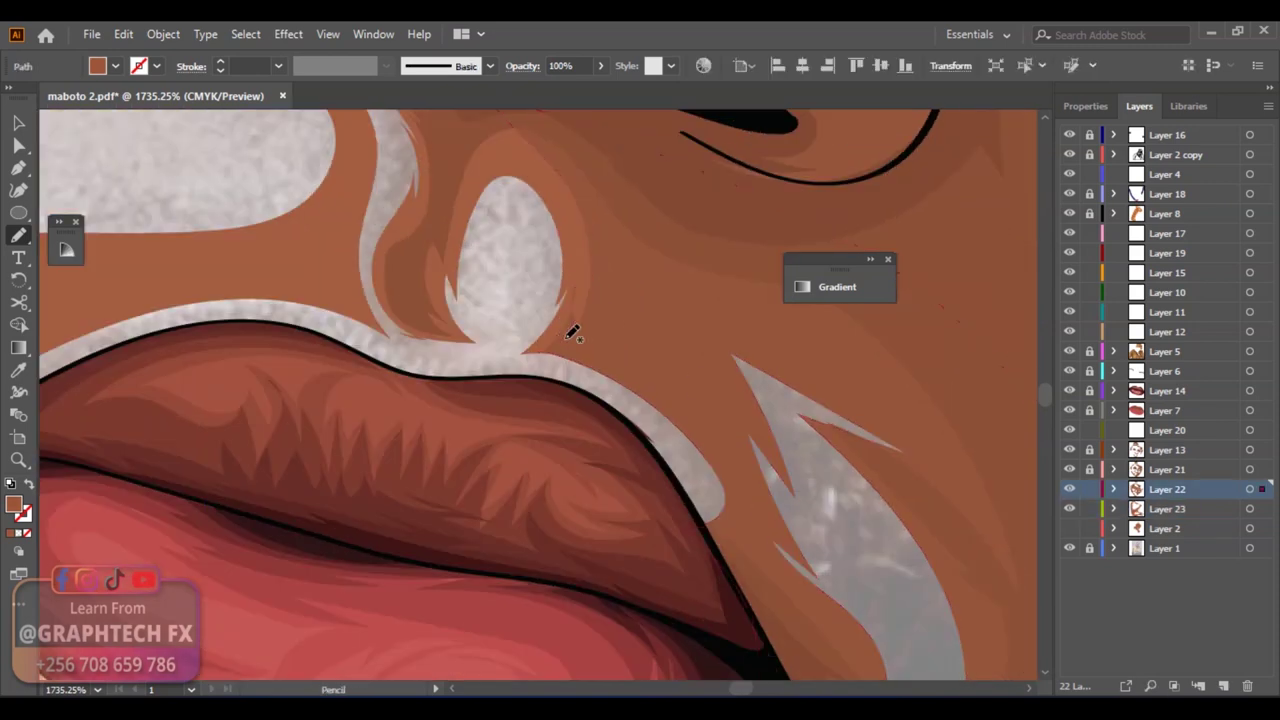
key(z)
scroll(700, 438, up, 5)
scroll(400, 215, up, 5)
key(n)
drag(372, 229, 390, 222)
Switch to the new highlight layer and draw further highlight strokes on the face
scroll(624, 184, up, 5)
drag(626, 190, 560, 260)
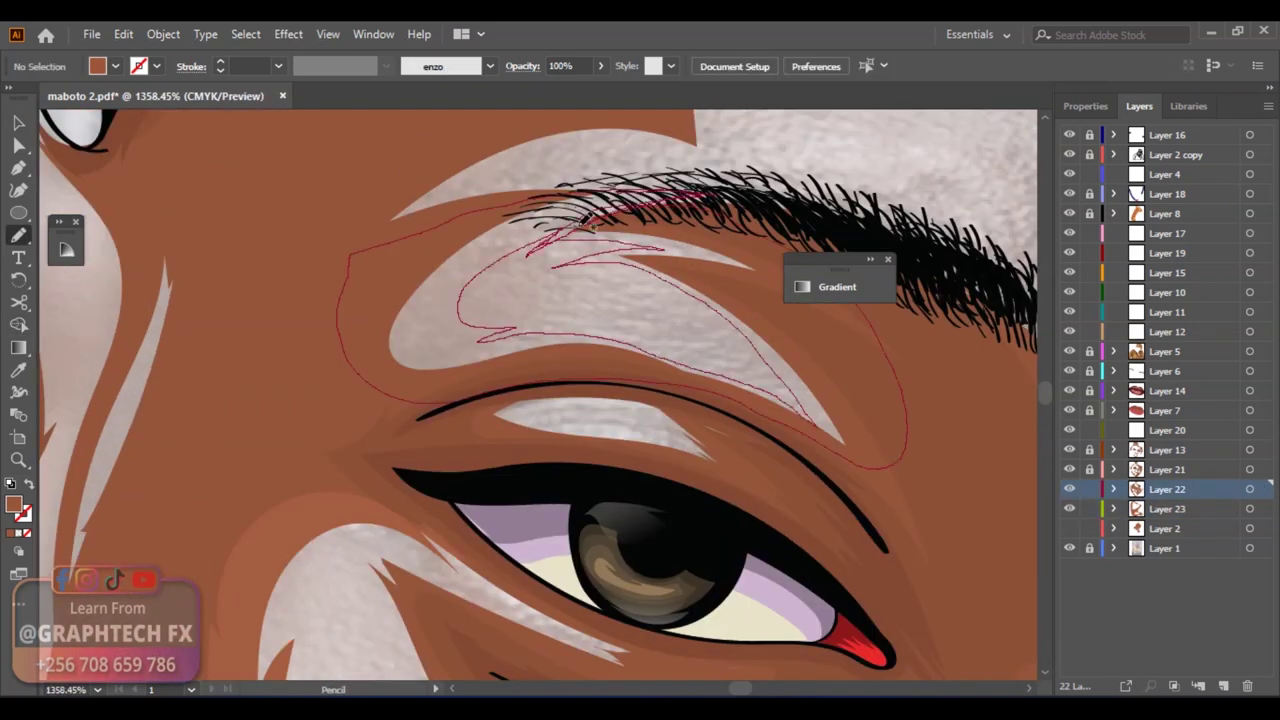
scroll(734, 323, down, 1)
scroll(734, 323, down, 3)
click(1167, 508)
scroll(600, 400, down, 5)
drag(660, 318, 499, 251)
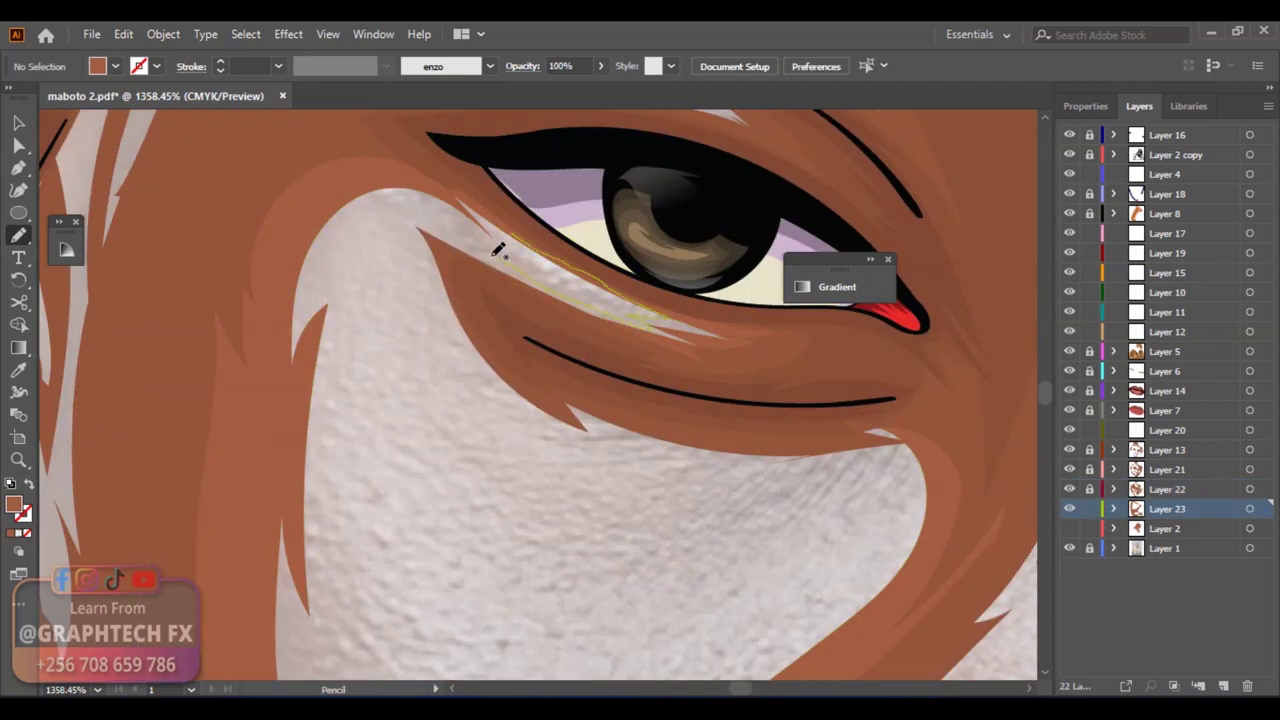
drag(922, 543, 924, 540)
Reshape the white brow highlight and the forehead highlight near the cap
scroll(700, 400, up, 5)
scroll(700, 400, up, 3)
mouse_move(810, 455)
mouse_down()
mouse_move(878, 490)
mouse_move(677, 314)
mouse_up()
key(ctrl+minus)
key(ctrl+minus)
key(ctrl+minus)
drag(380, 240, 441, 238)
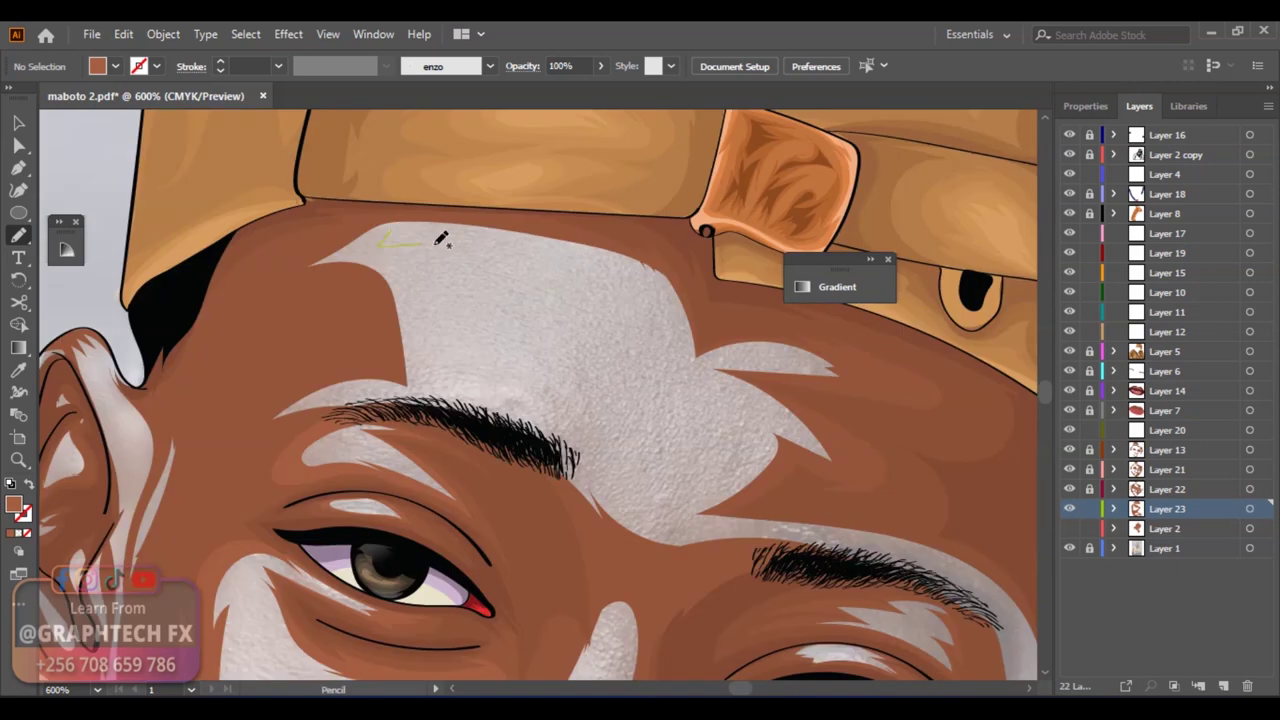
drag(736, 531, 760, 548)
drag(380, 240, 416, 229)
drag(1040, 625, 1038, 626)
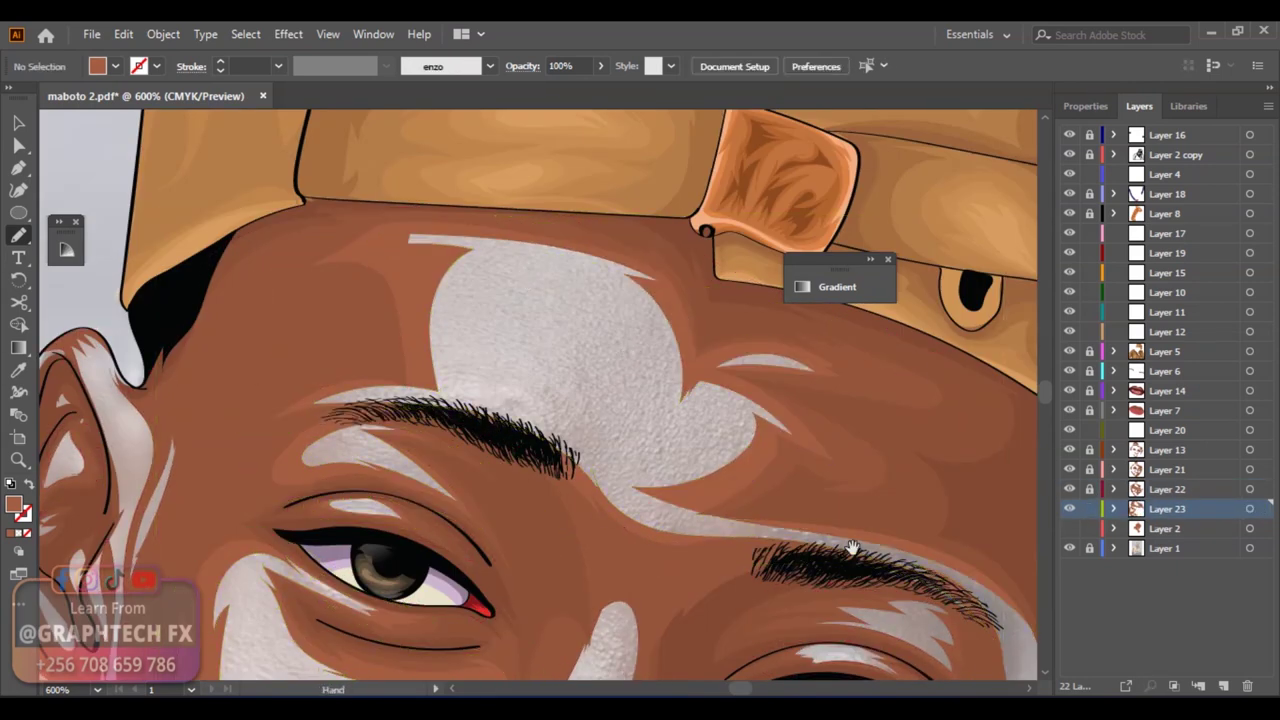
Redraw the highlight on the nose bridge
scroll(477, 411, down, 3)
scroll(477, 411, down, 3)
scroll(477, 411, right, 3)
scroll(477, 411, up, 2)
scroll(477, 411, left, 3)
drag(452, 312, 503, 303)
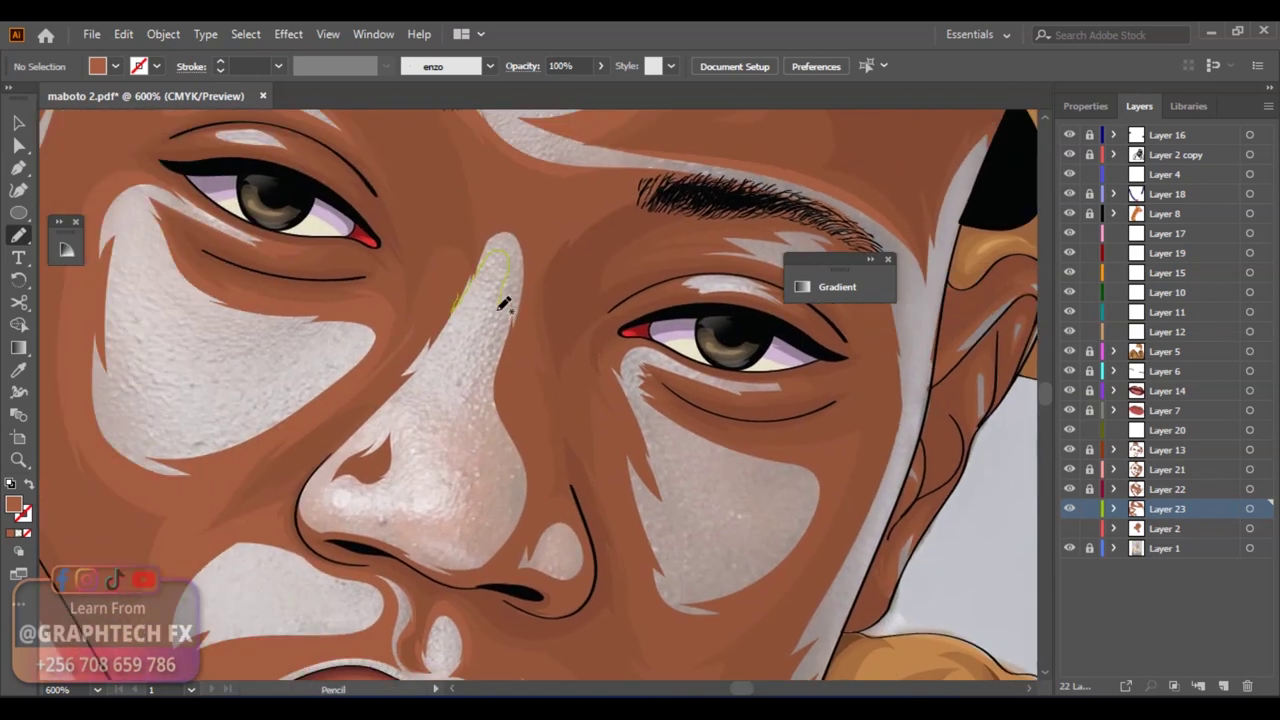
drag(409, 526, 397, 542)
Reshape the highlights beneath and above the eye and the eyelid outline
drag(592, 366, 630, 380)
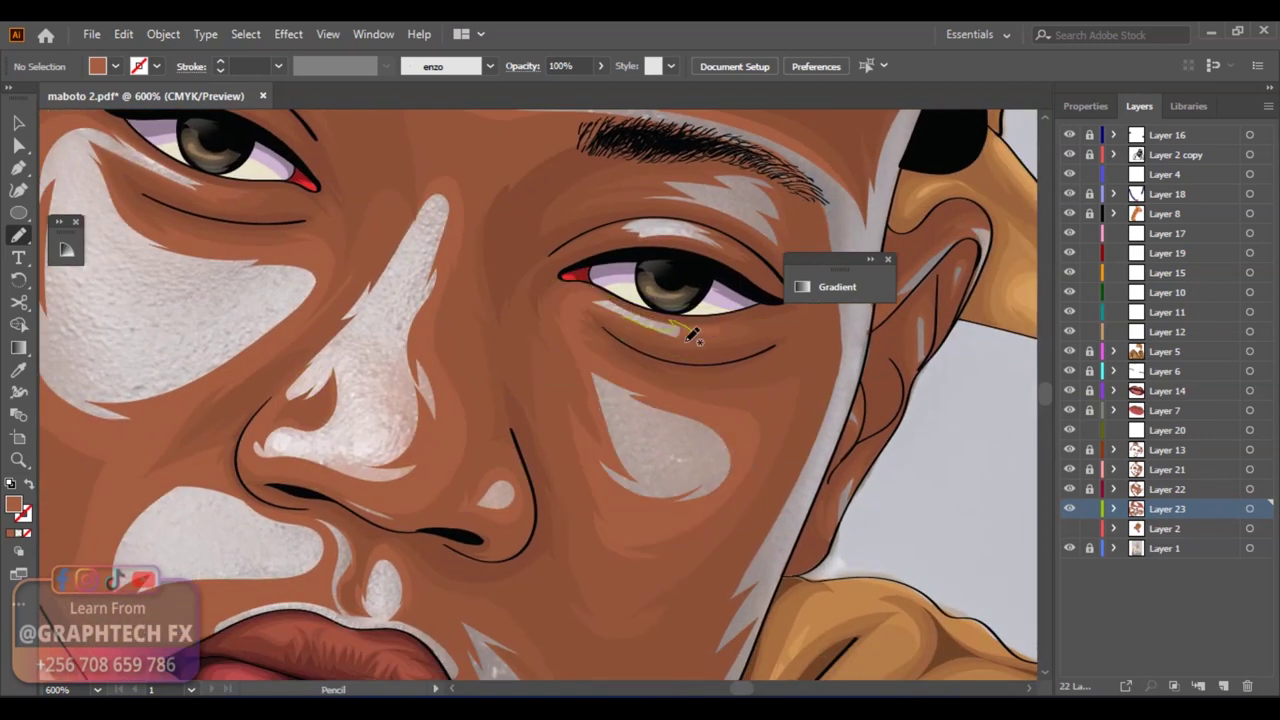
drag(686, 329, 596, 464)
drag(535, 320, 620, 284)
alt+scroll(620, 280, up, 5)
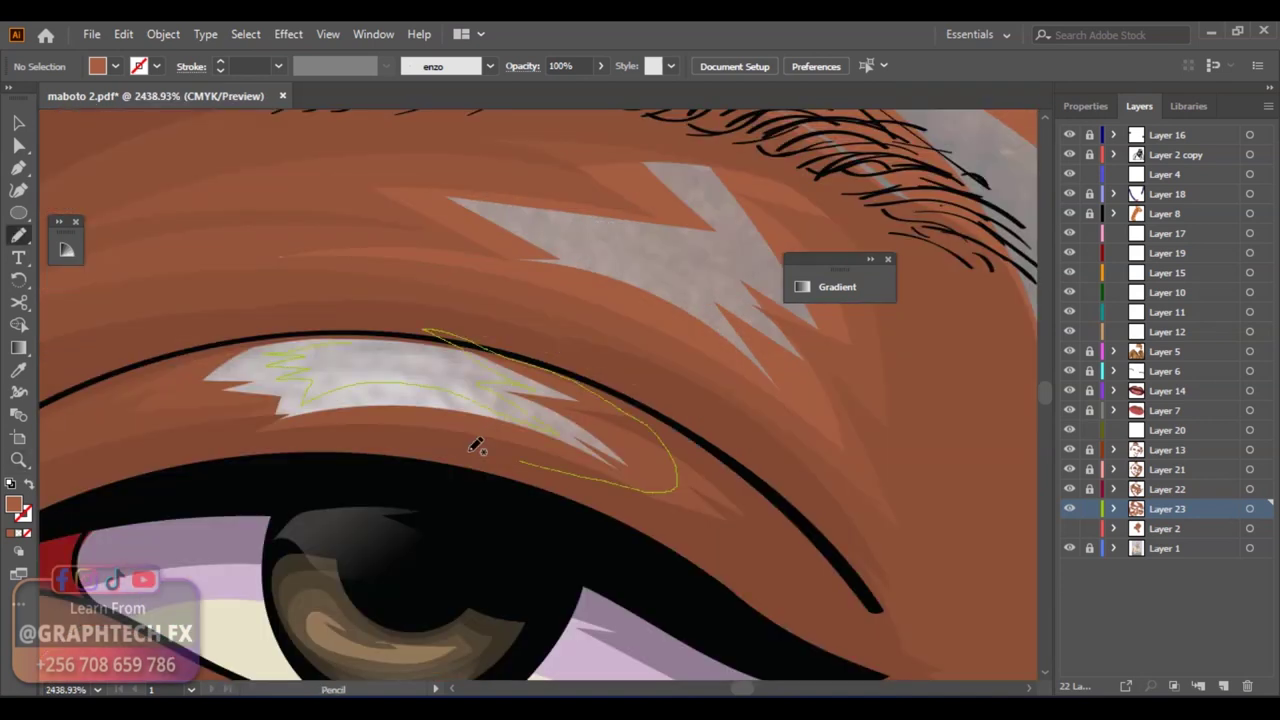
scroll(477, 443, up, 3)
key(ctrl+0)
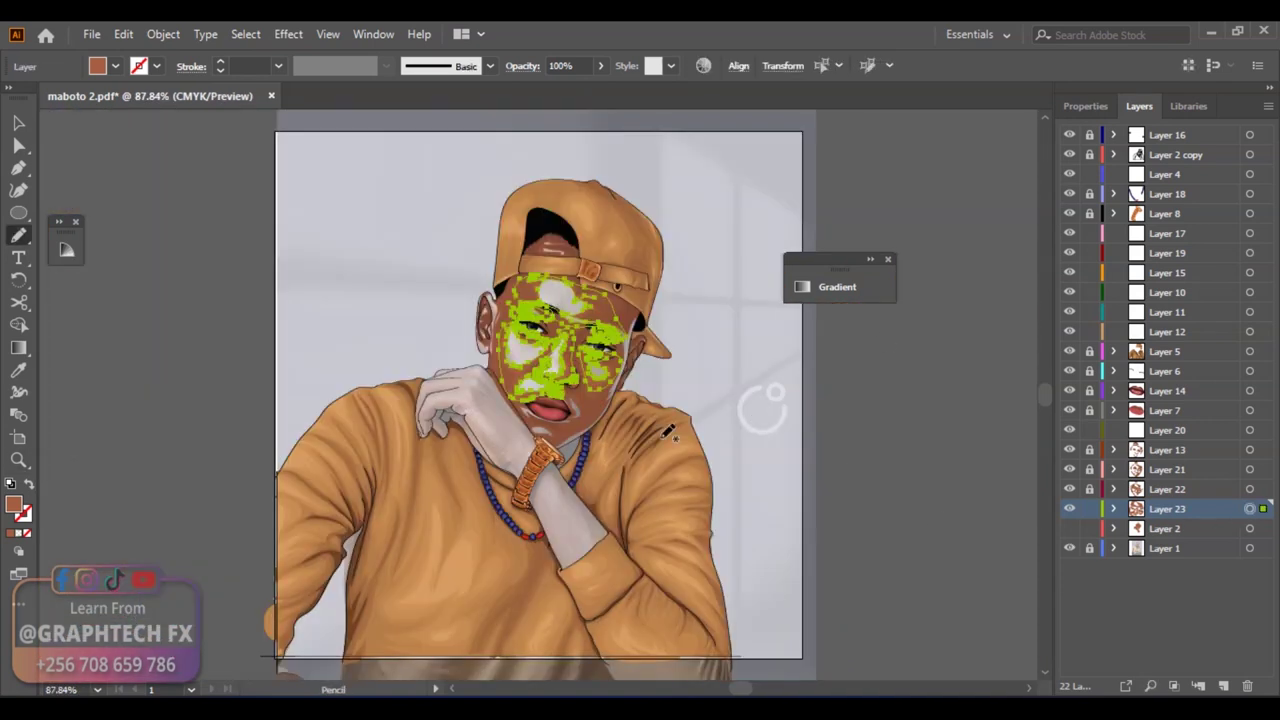
Reshape the highlights beside the lip corner, beside the mouth and under the lower lip
click(520, 390)
click(504, 369)
key(n)
drag(600, 357, 530, 370)
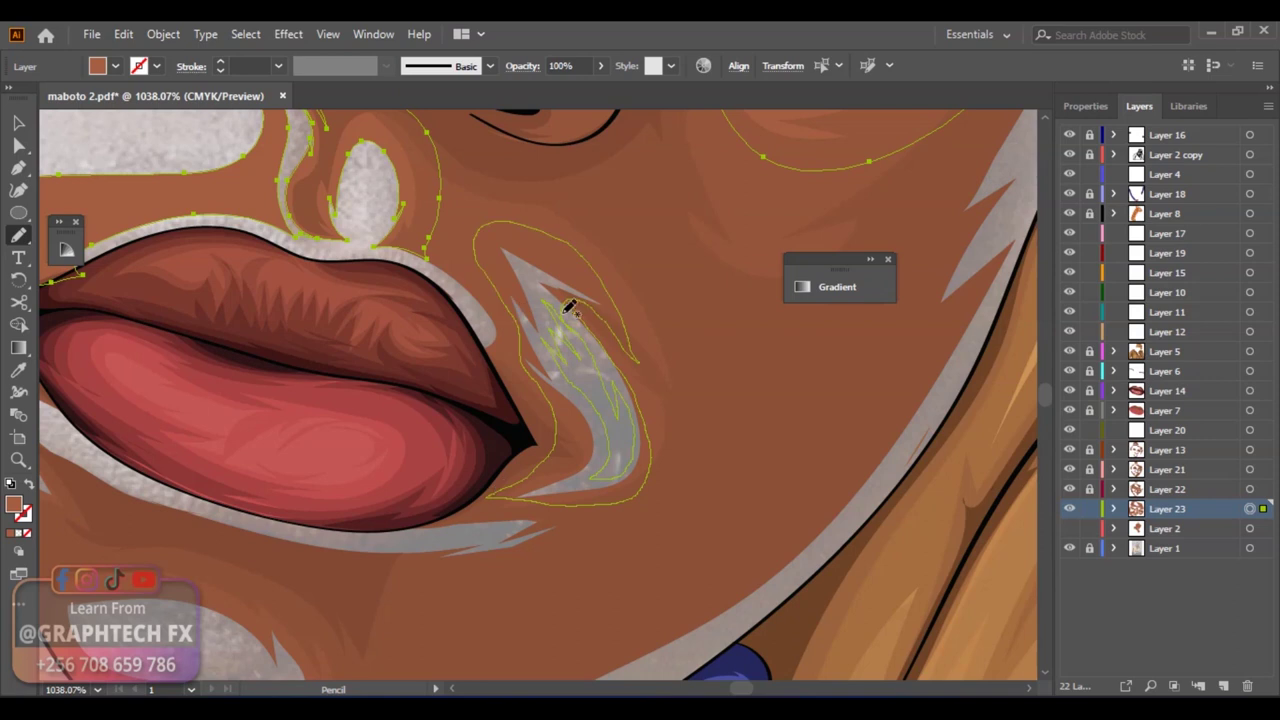
mouse_move(290, 405)
mouse_down()
mouse_move(468, 515)
mouse_move(588, 653)
mouse_up()
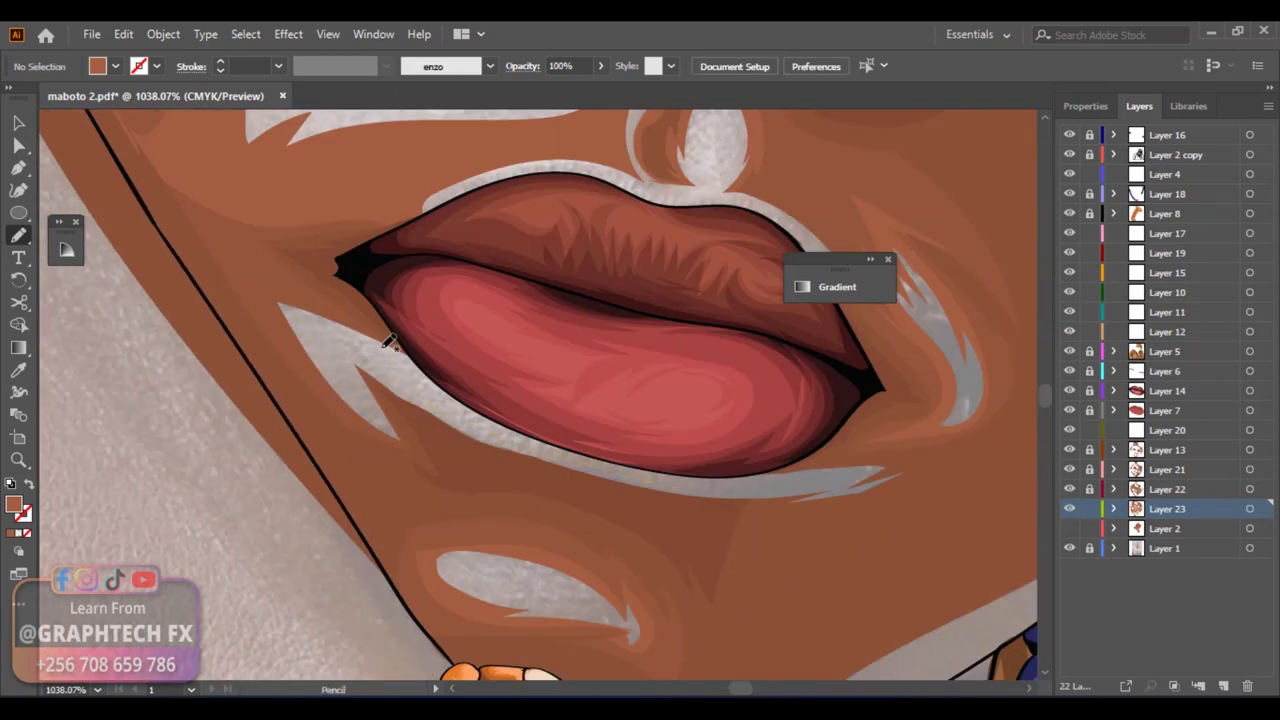
mouse_move(688, 472)
mouse_down()
mouse_move(750, 508)
mouse_move(711, 586)
mouse_up()
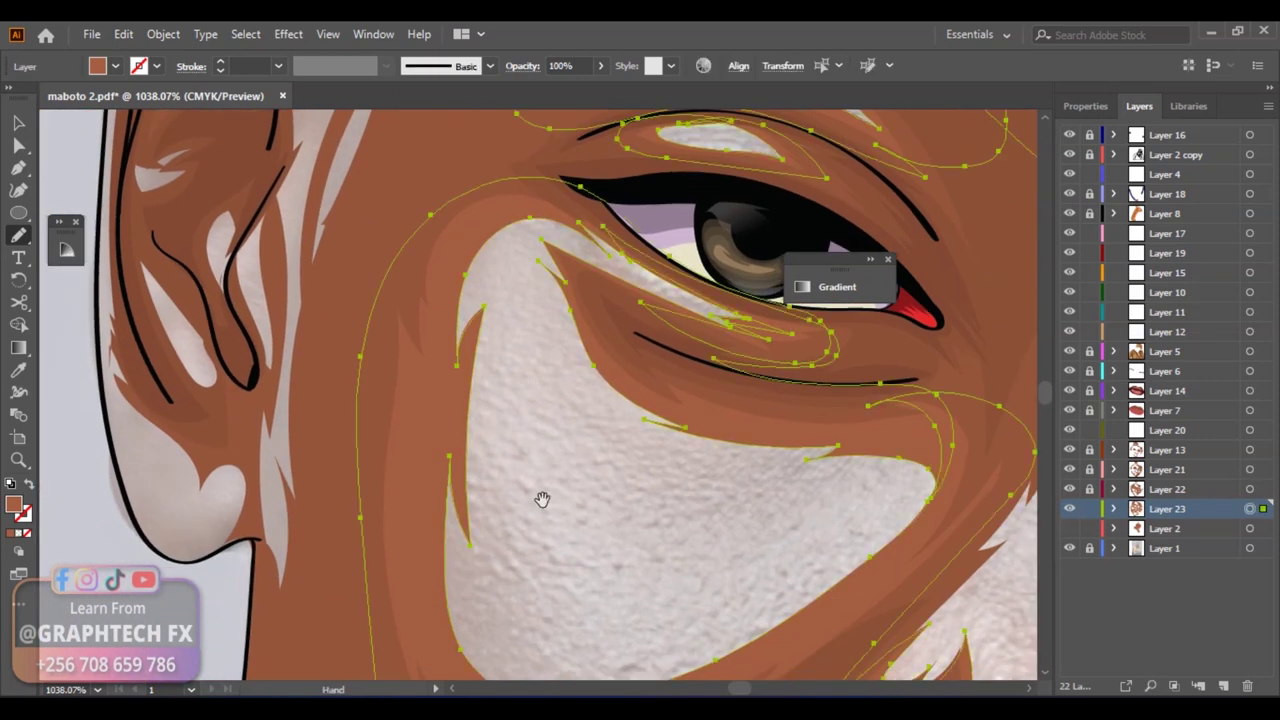
Reshape the highlight along the ear and the small one beneath it
drag(640, 400, 760, 560)
mouse_move(628, 258)
mouse_down()
mouse_move(651, 510)
mouse_move(737, 380)
mouse_move(514, 443)
mouse_move(523, 480)
mouse_move(575, 325)
mouse_up()
mouse_move(651, 149)
mouse_down()
mouse_move(573, 268)
mouse_move(567, 392)
mouse_move(520, 400)
mouse_up()
key(ctrl+shift+a)
drag(403, 440, 598, 360)
drag(676, 583, 751, 600)
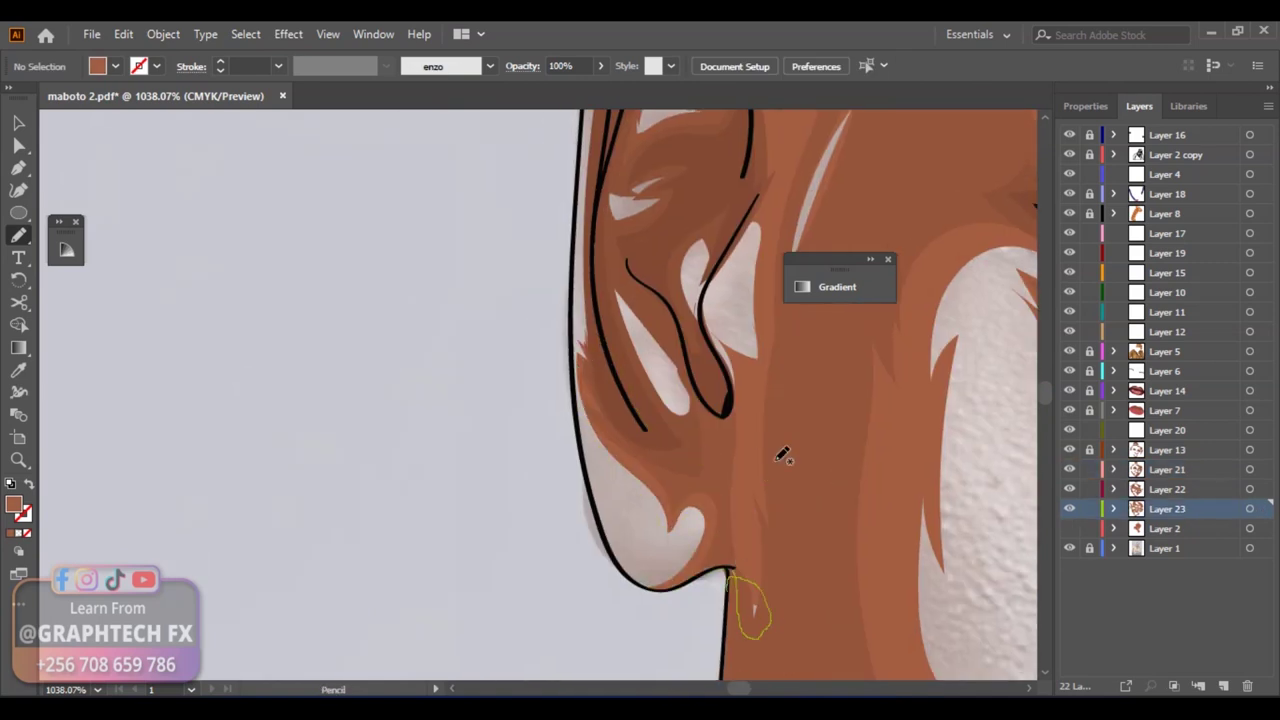
key(ctrl+0)
Select all Layer 23 highlight shapes and add Black 5 with Adjust Color Balance
alt+click(1210, 510)
scroll(655, 358, up, 10)
key(ctrl+shift+a)
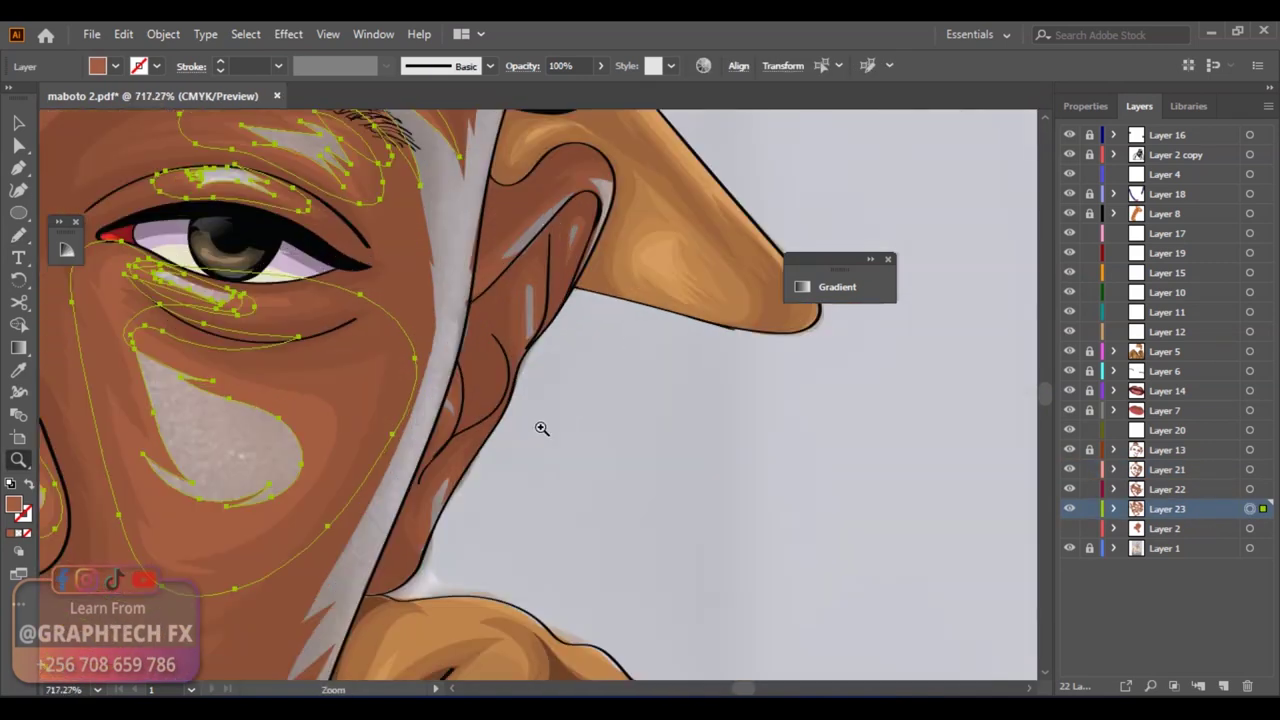
scroll(447, 404, down, 6)
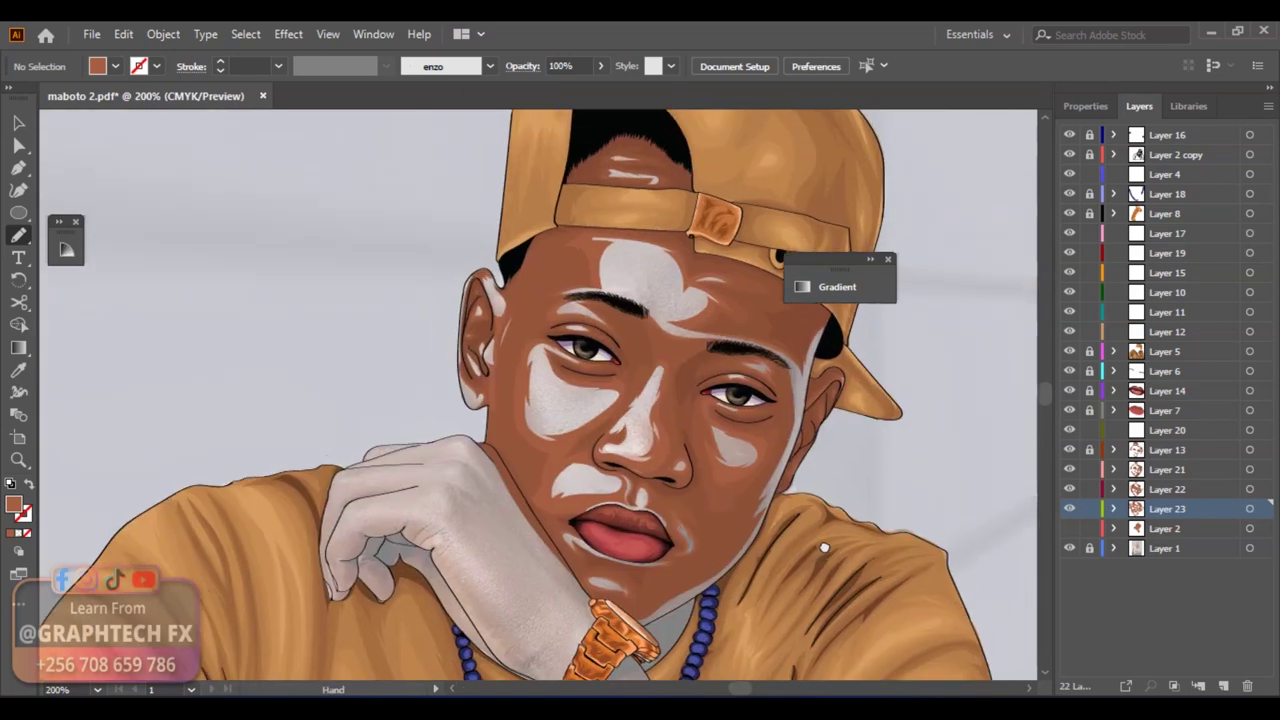
click(1249, 508)
click(123, 34)
click(471, 424)
drag(951, 277, 957, 283)
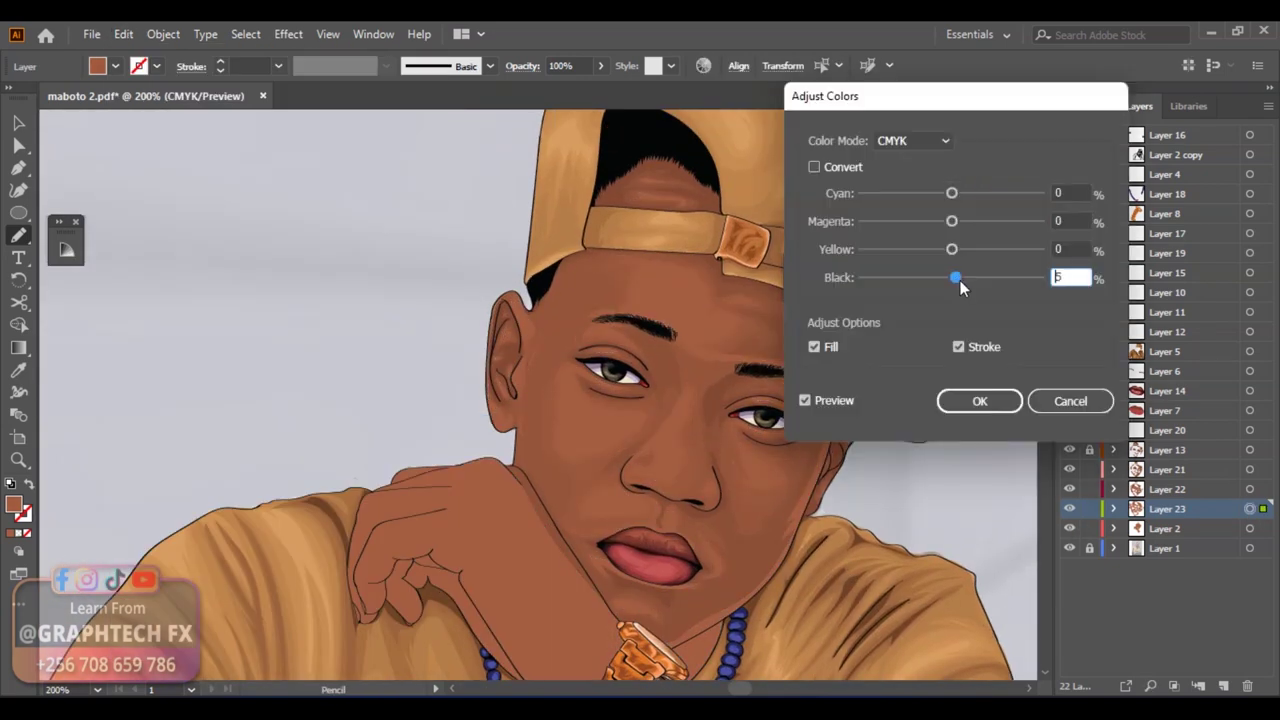
key(Return)
key(ctrl+0)
scroll(771, 414, up, 3)
scroll(886, 514, up, 8)
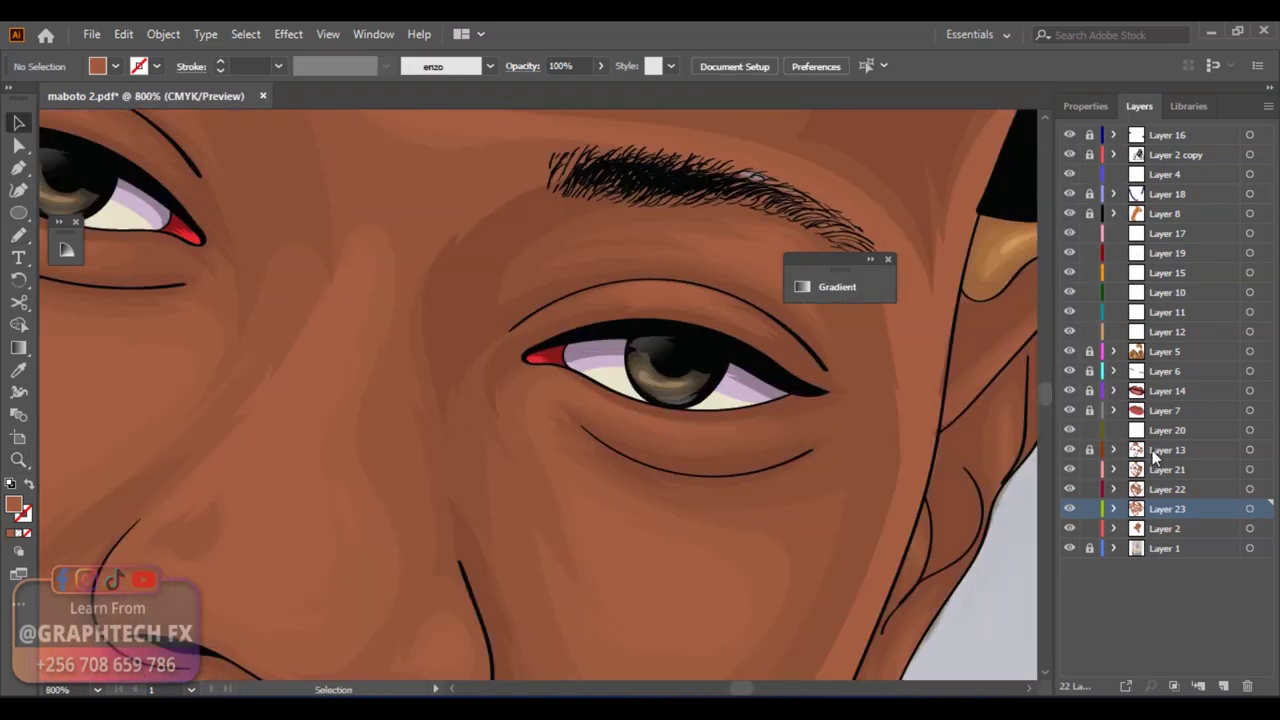
On a new Layer 24, pencil-draw shadows along the eyelid crease, eyelid curve and side of the nose
key(ctrl+l)
key(v)
key(n)
drag(520, 264, 412, 330)
drag(639, 257, 640, 258)
key(ctrl+shift+a)
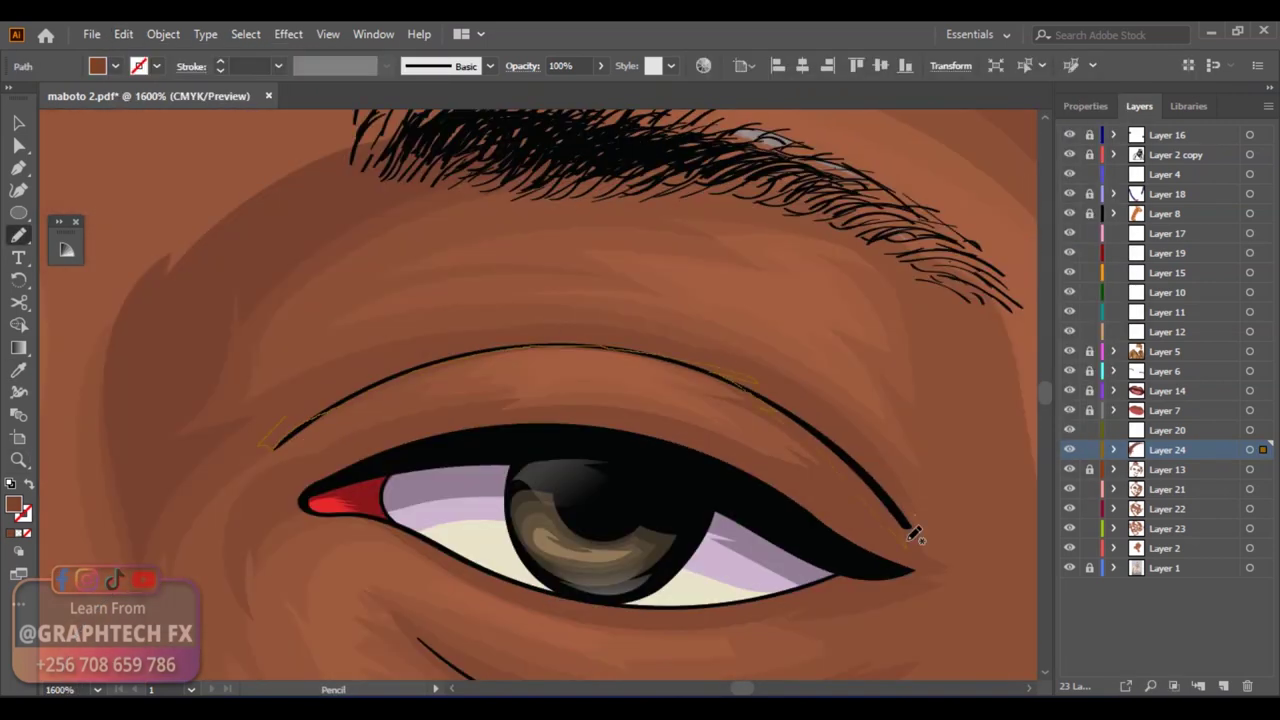
drag(300, 405, 555, 510)
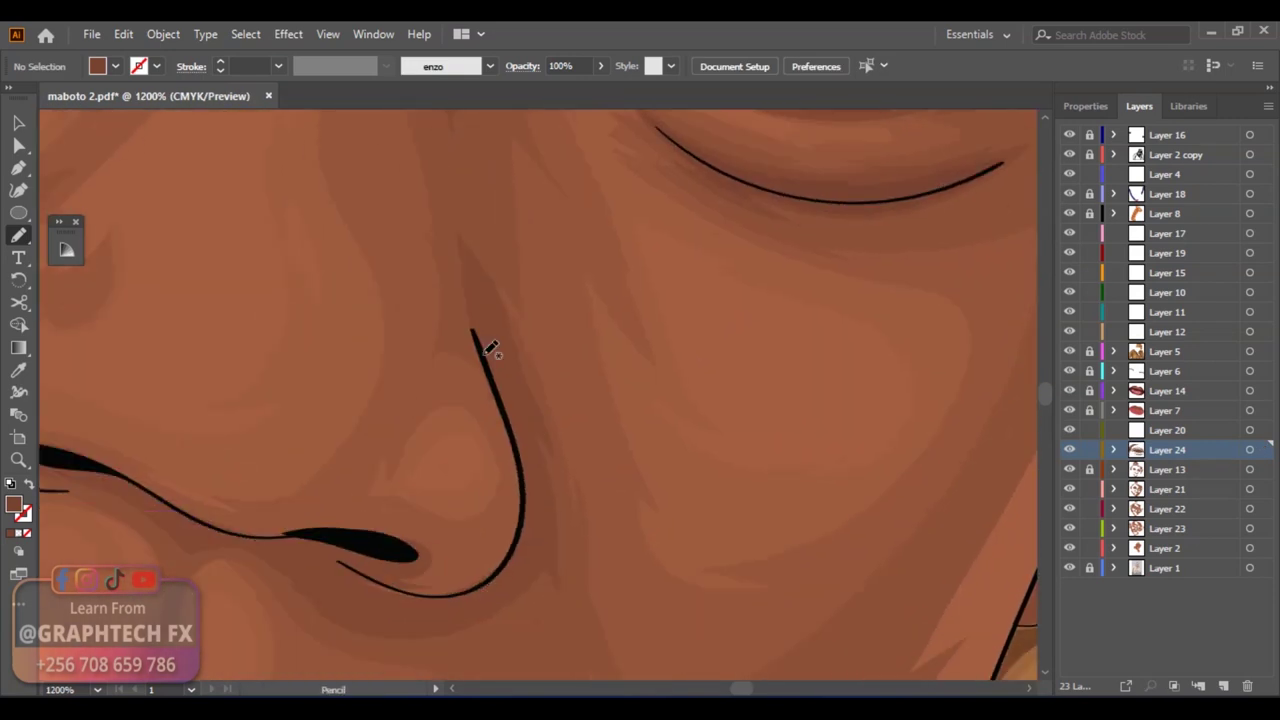
drag(562, 225, 600, 530)
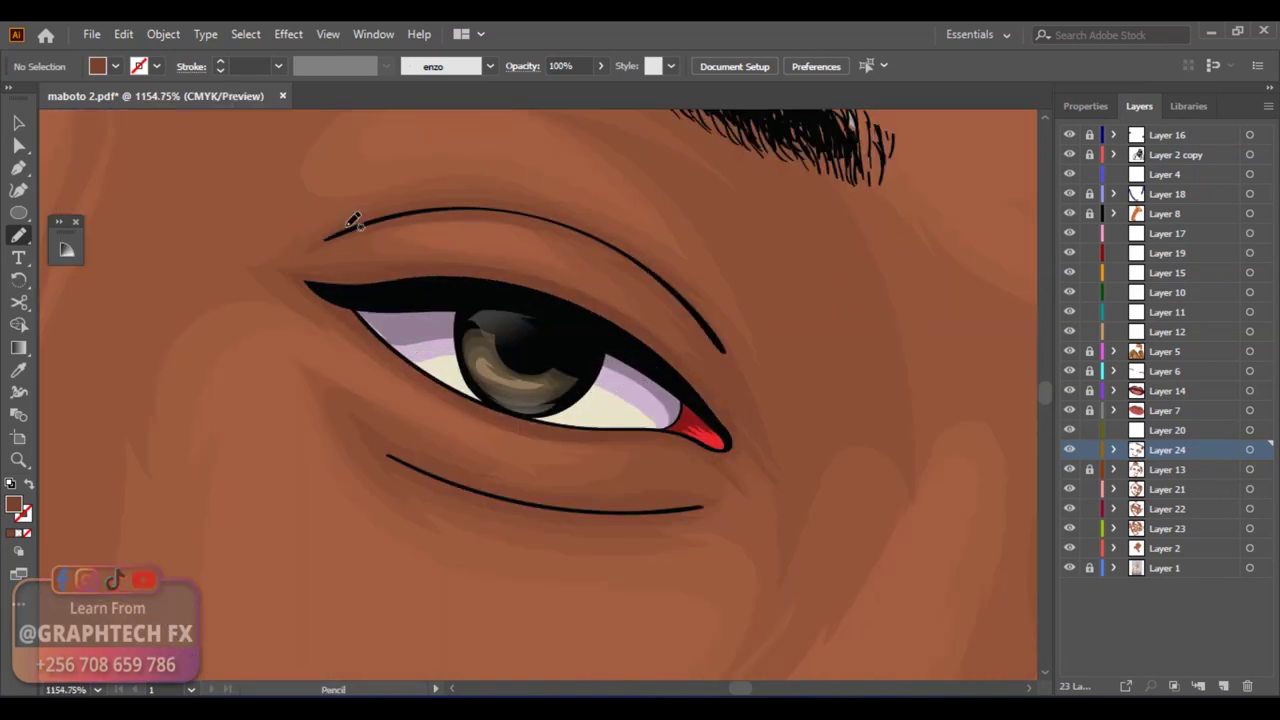
Zoom in on the mouth area with the Pencil tool ready for the next shadows
scroll(418, 376, down, 2)
scroll(418, 376, left, 1)
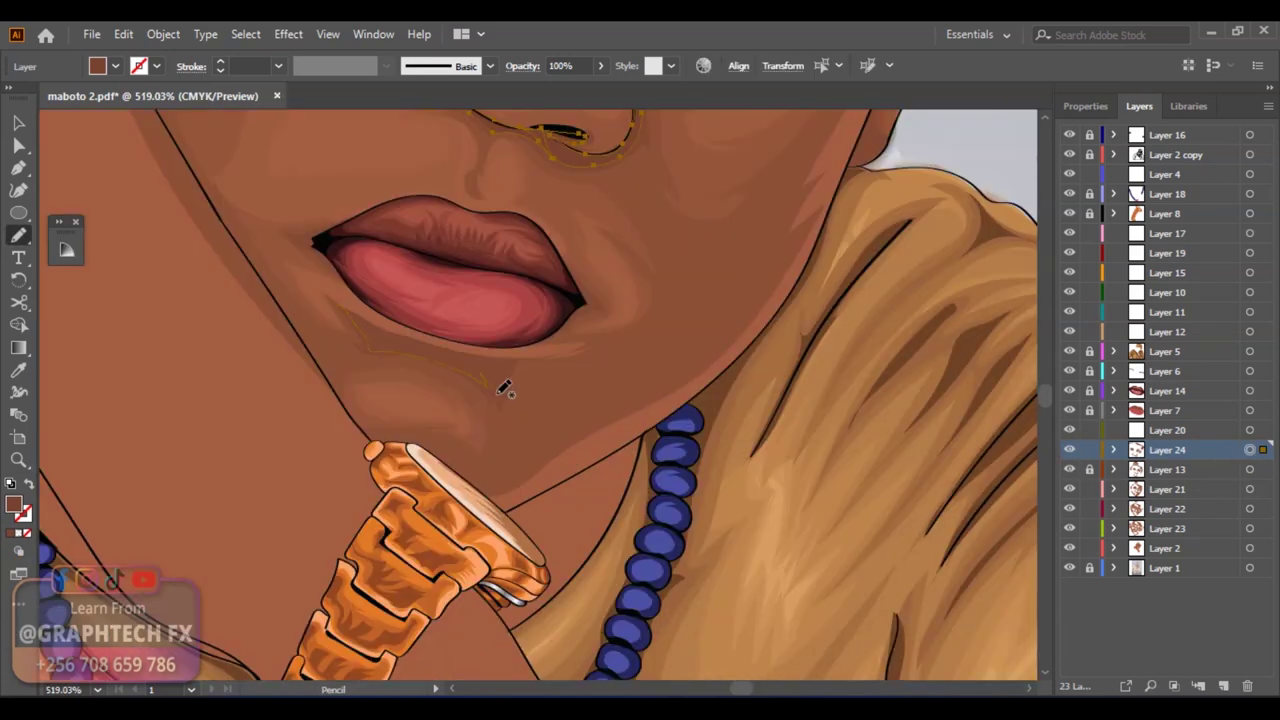
scroll(340, 285, up, 2)
scroll(786, 431, down, 3)
scroll(603, 400, down, 2)
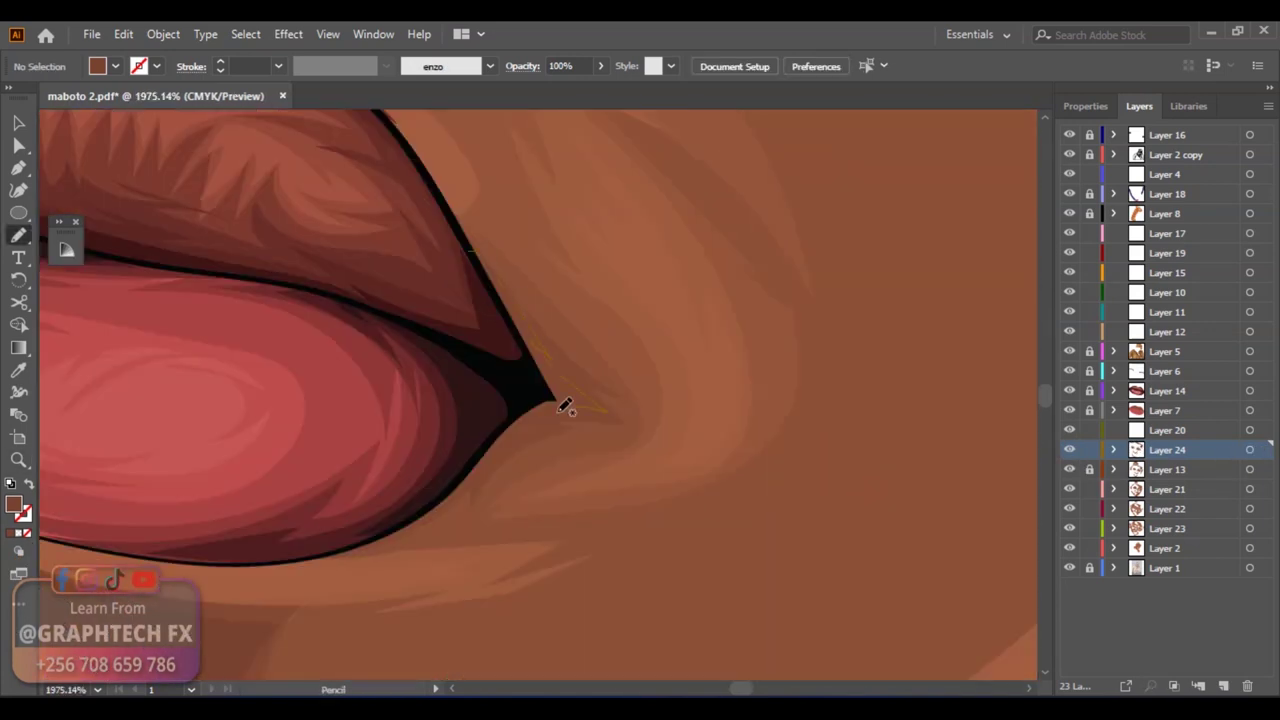
scroll(457, 371, down, 3)
key(z)
scroll(740, 443, up, 3)
key(n)
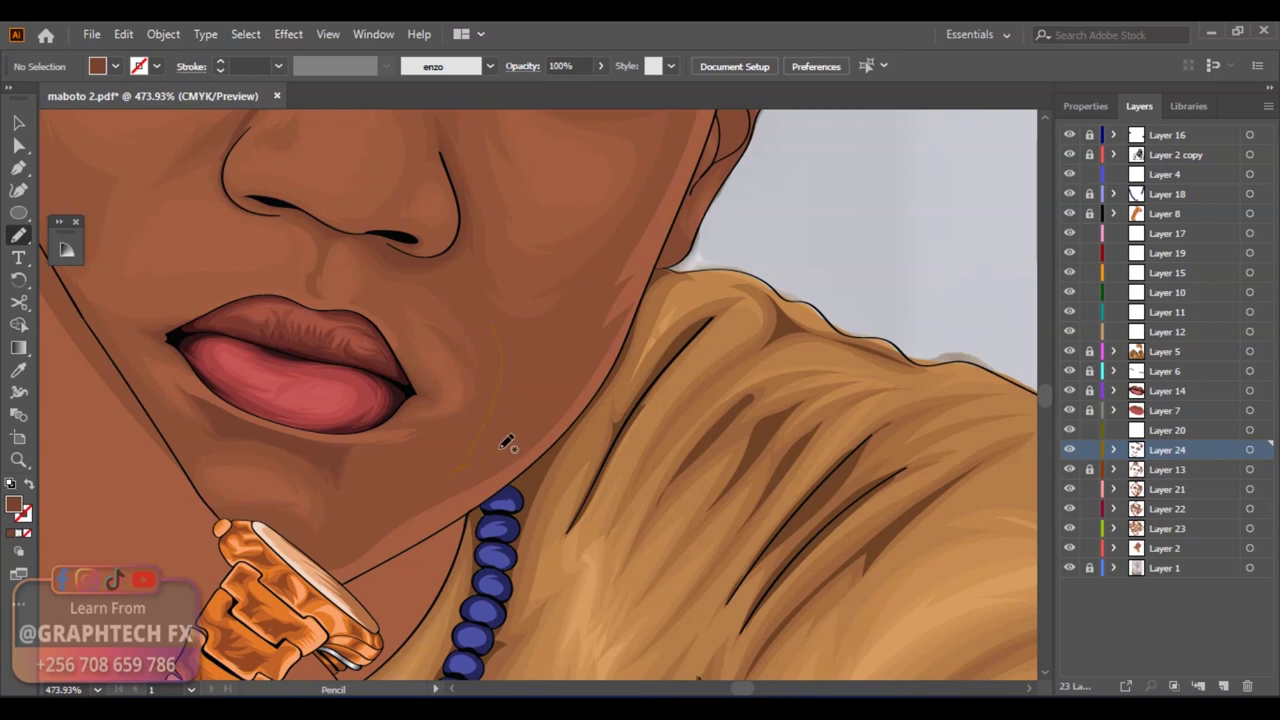
scroll(471, 471, down, 2)
scroll(447, 470, left, 3)
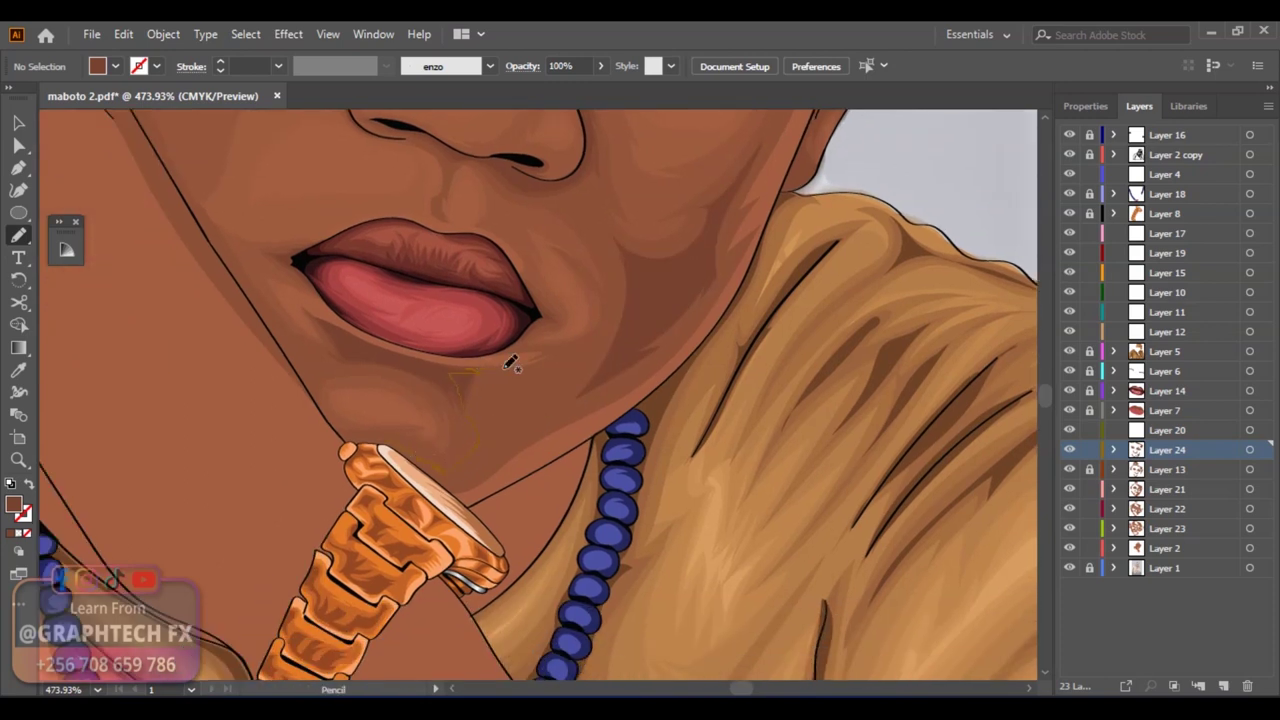
scroll(383, 425, up, 1)
Zoom to the ear and draw a shadow along its inner edge
key(z)
scroll(560, 470, up, 3)
scroll(560, 470, left, 2)
scroll(520, 410, up, 3)
scroll(431, 328, left, 2)
scroll(431, 328, up, 2)
key(n)
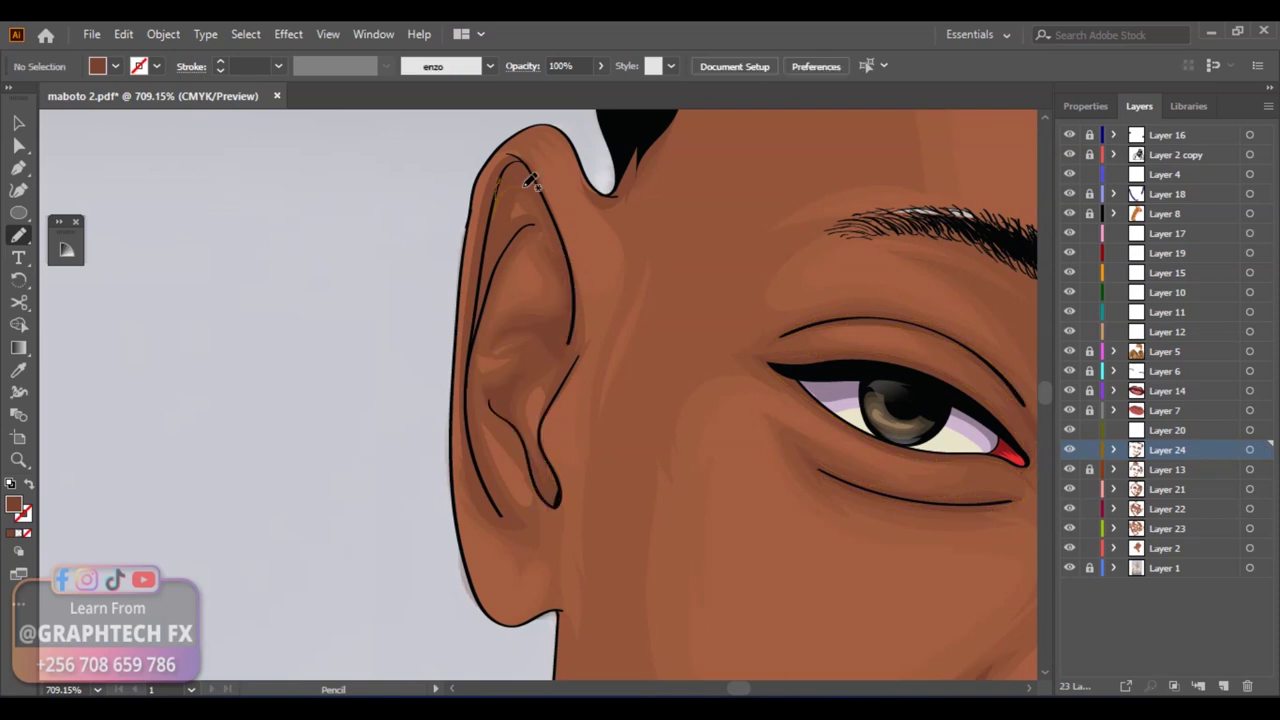
scroll(500, 300, down, 2)
scroll(520, 300, down, 3)
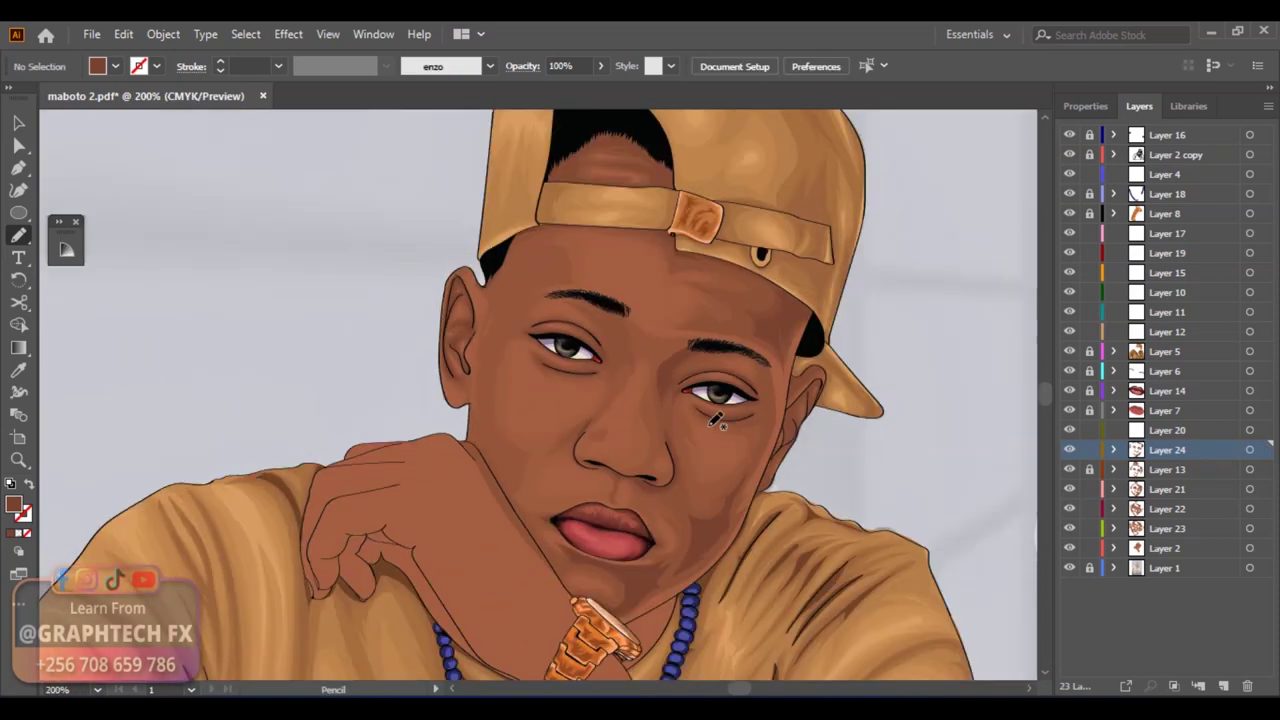
scroll(487, 270, up, 3)
drag(485, 268, 470, 345)
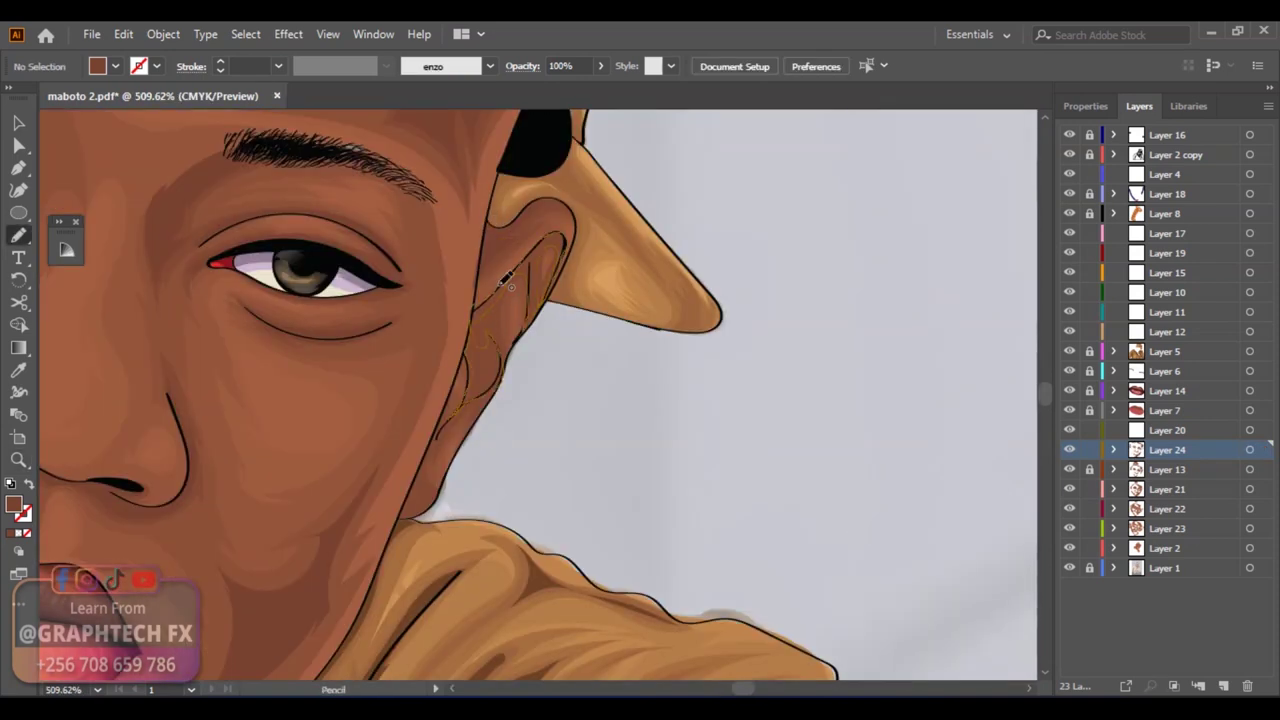
Check the mouth shading paths on Layer 13, deselect them, and fit the whole portrait in view
scroll(520, 268, down, 5)
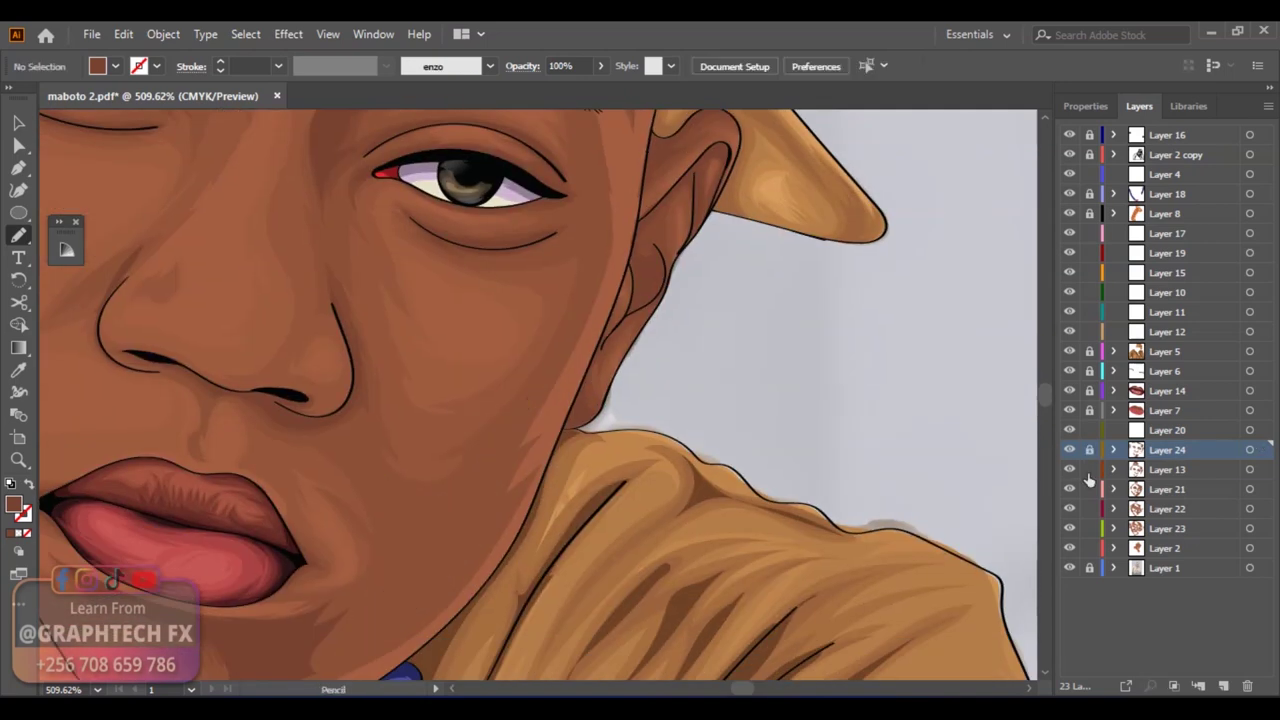
ctrl+click(607, 350)
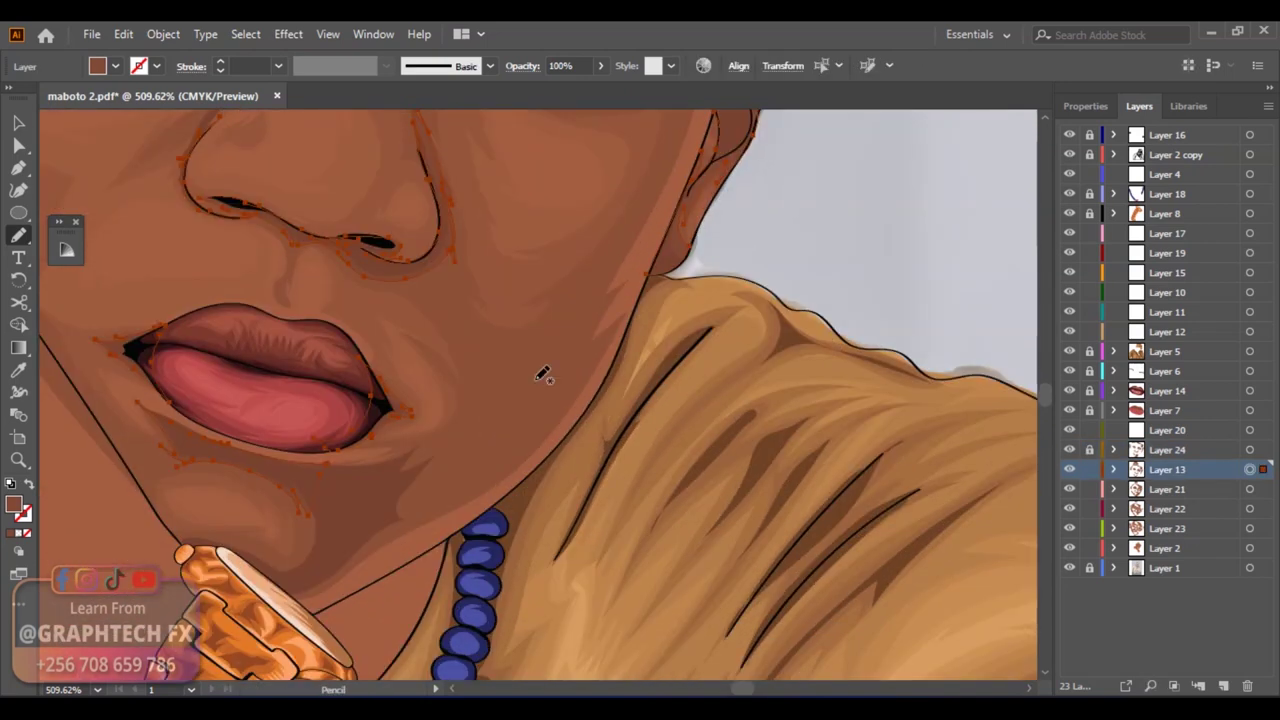
scroll(560, 340, up, 5)
ctrl+click(648, 318)
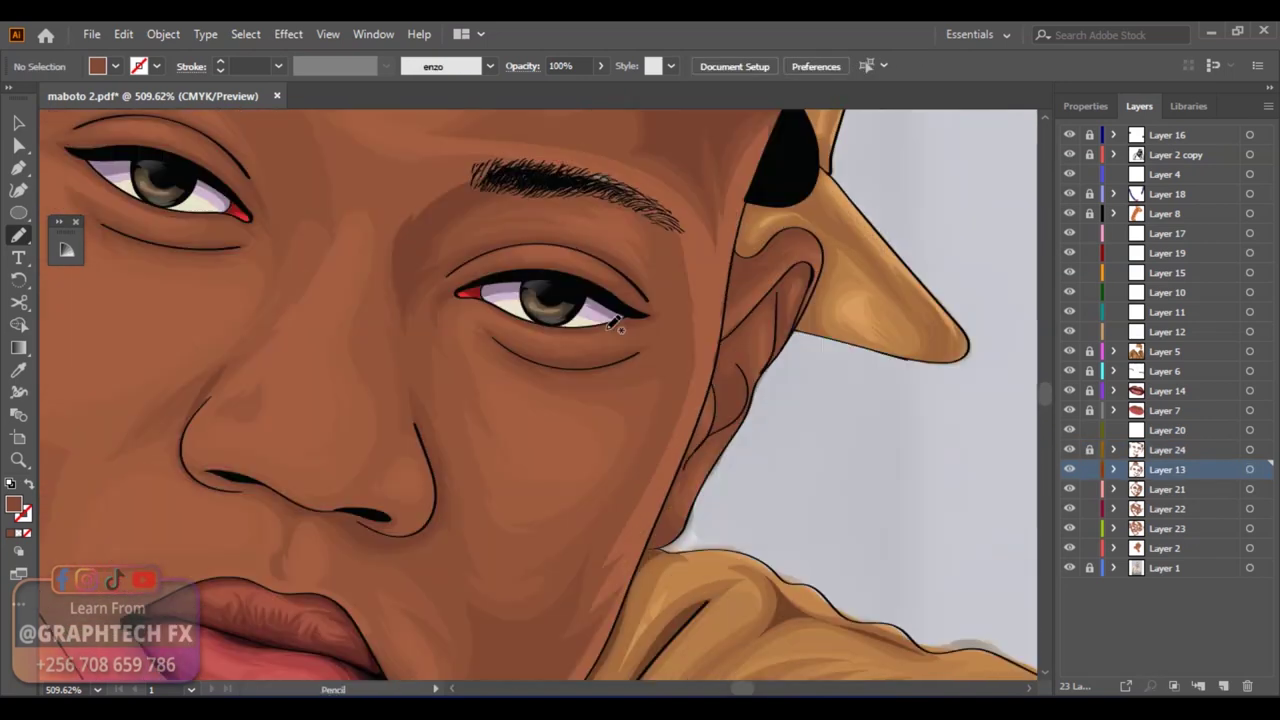
key(ctrl+0)
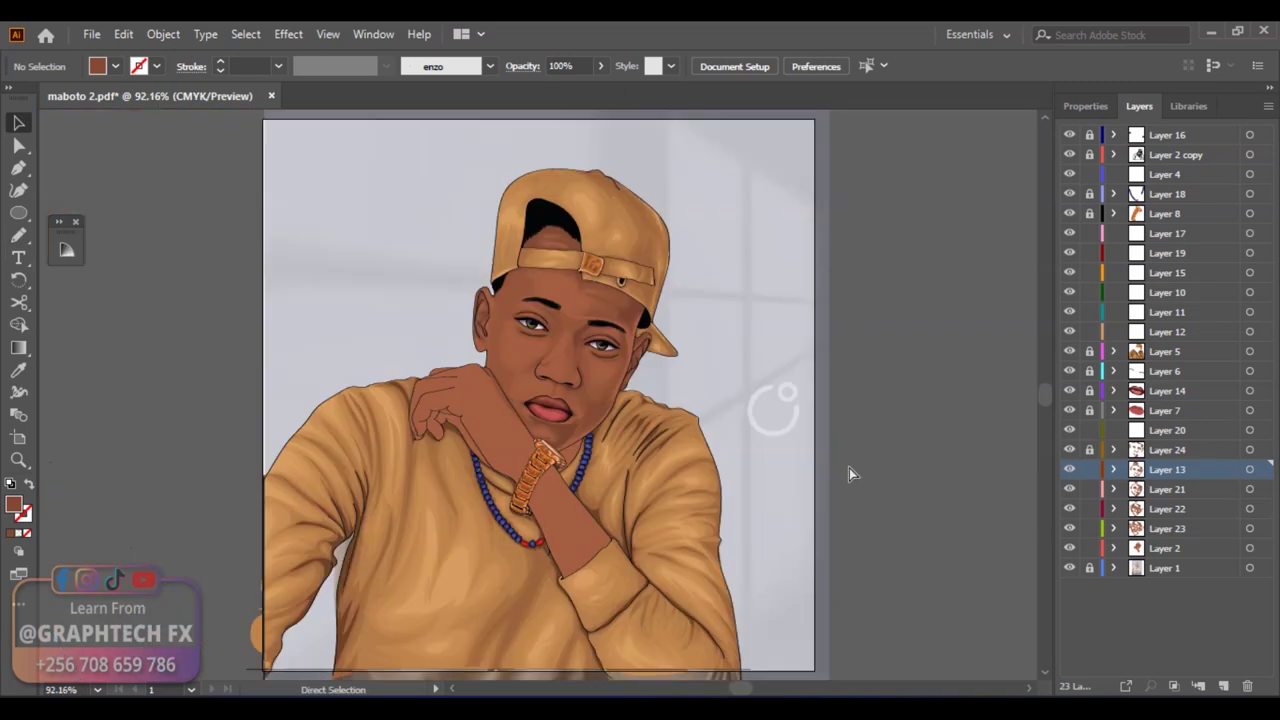
Zoom in and inspect the chin shadow shape, then deselect it
click(1250, 449)
scroll(543, 380, up, 4)
key(ctrl+shift+a)
scroll(543, 380, up, 5)
click(486, 391)
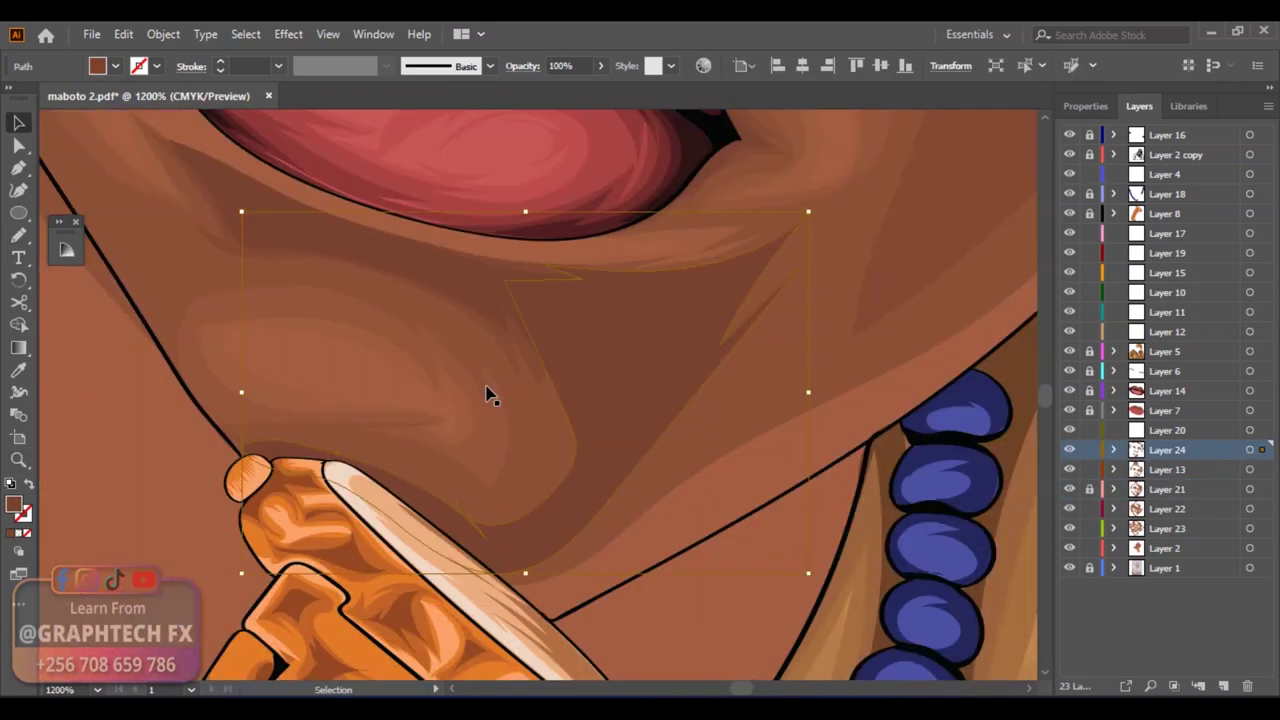
key(ctrl+shift+a)
key(n)
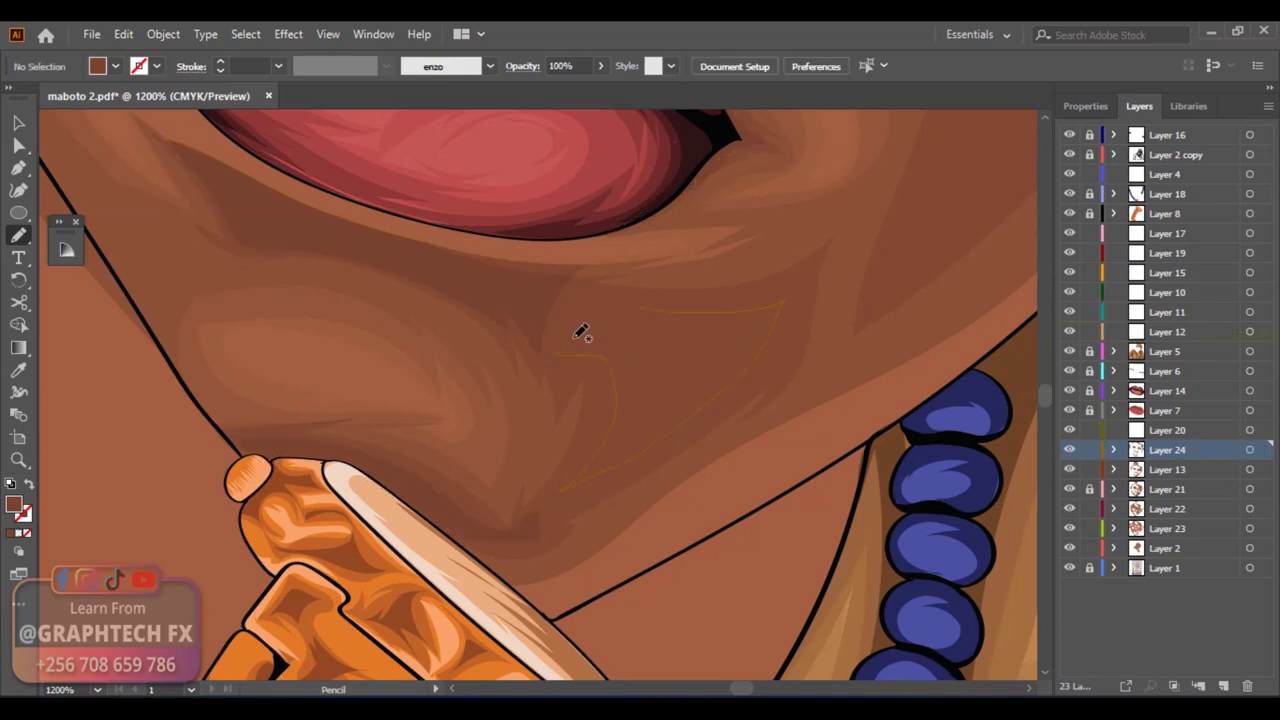
Fit the artwork and inspect the face shadow shapes on Layer 21
key(v)
key(ctrl+0)
click(555, 413)
click(640, 440)
scroll(520, 330, up, 4)
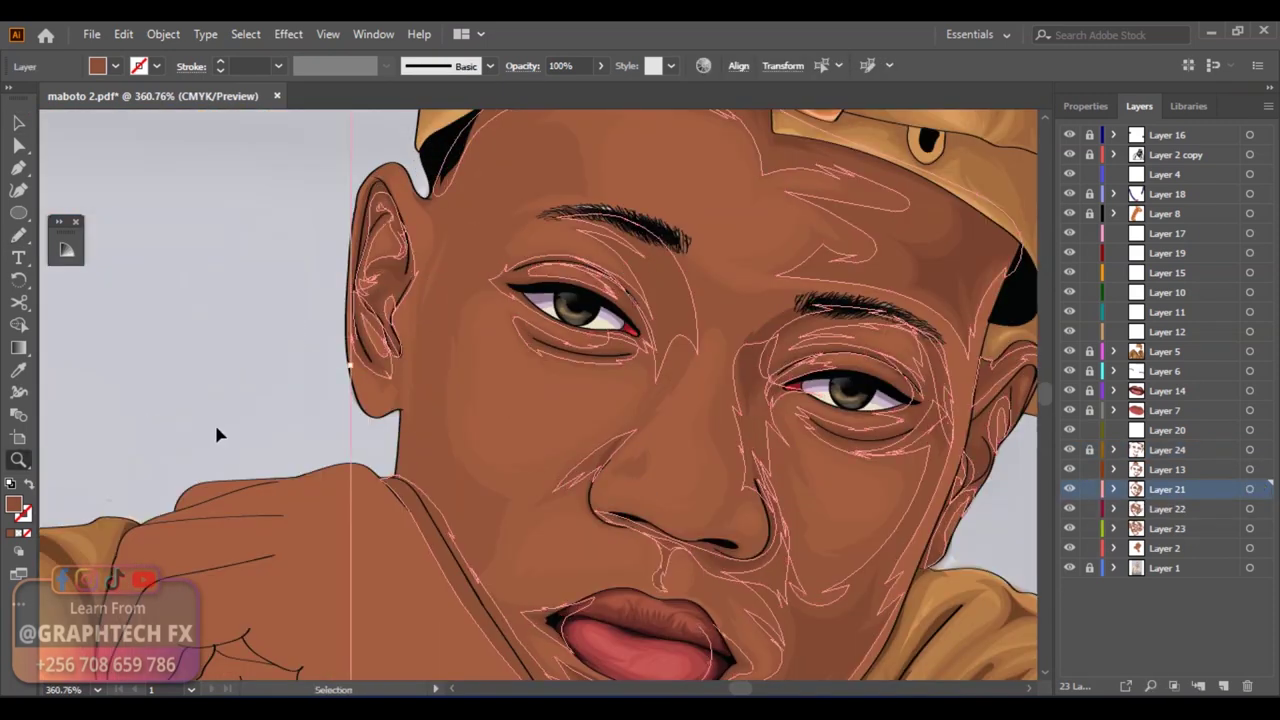
key(ctrl+shift+a)
key(n)
Inspect the Layer 23 highlight and Layer 22 face shapes, then unlock and target Layer 24
scroll(552, 314, down, 3)
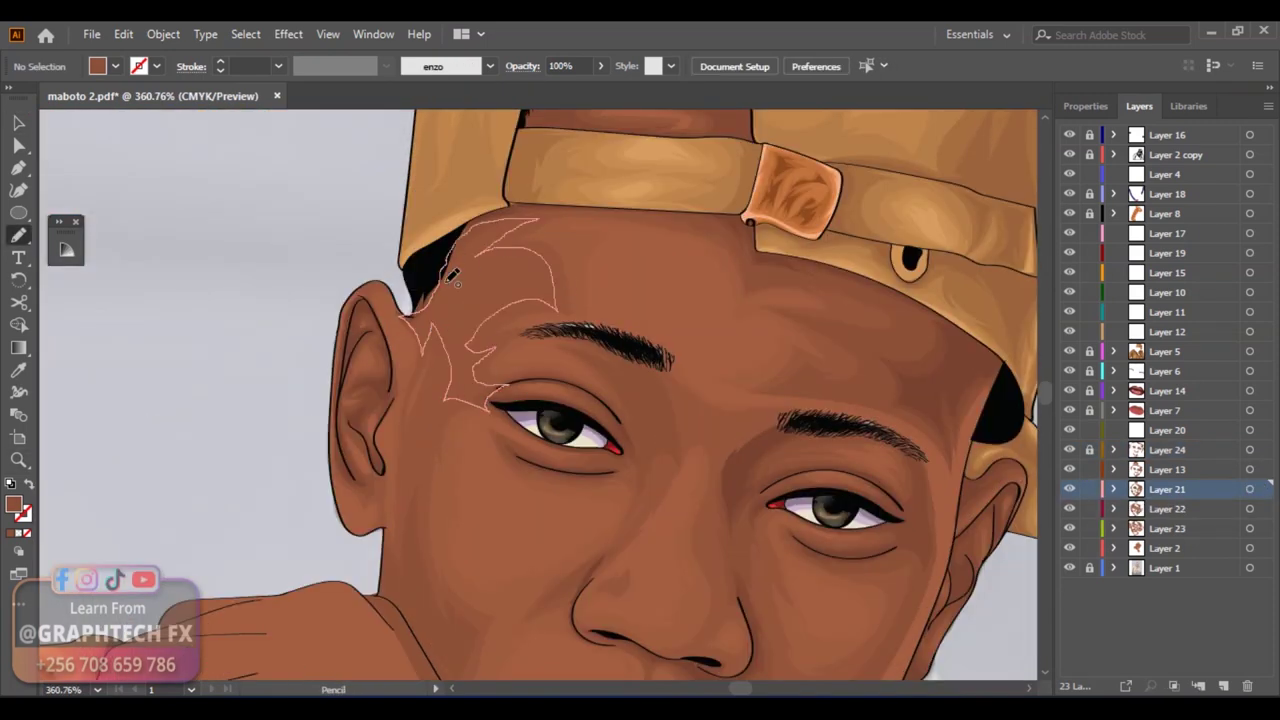
key(v)
key(ctrl+0)
click(1167, 528)
click(555, 330)
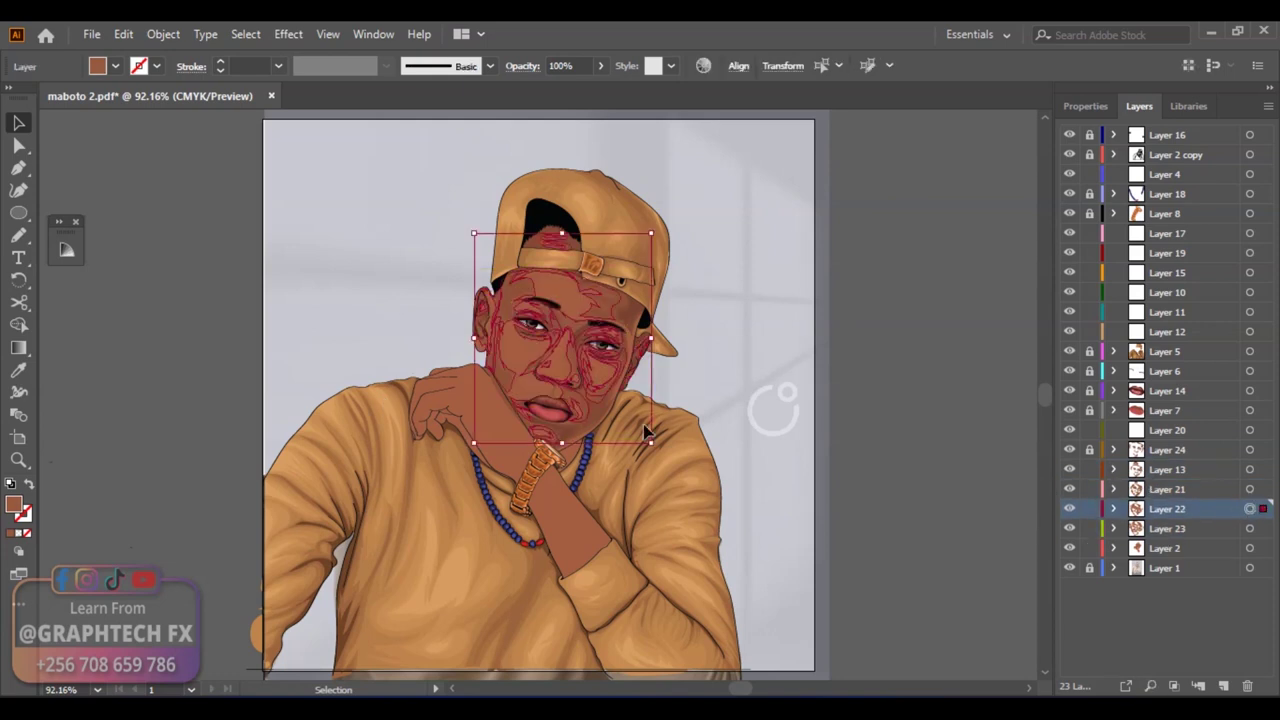
key(z)
drag(472, 203, 672, 318)
key(ctrl+shift+a)
click(1090, 449)
click(1249, 449)
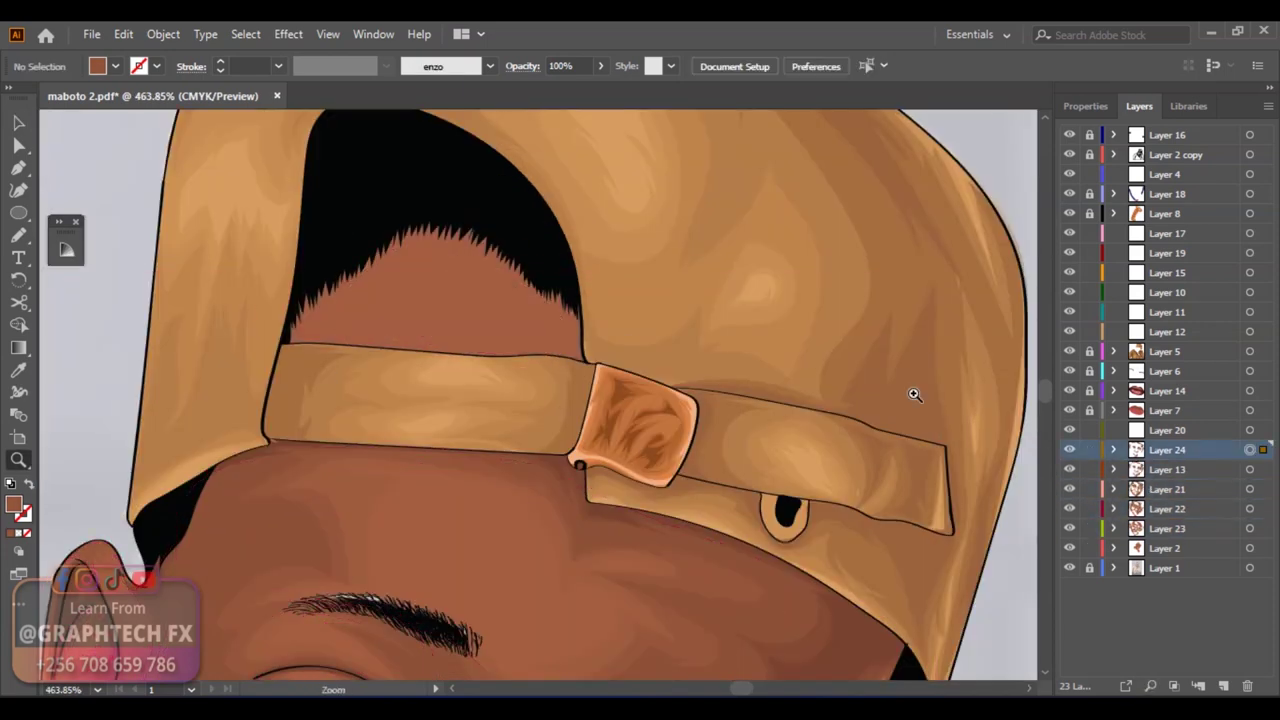
key(n)
key(ctrl+shift+a)
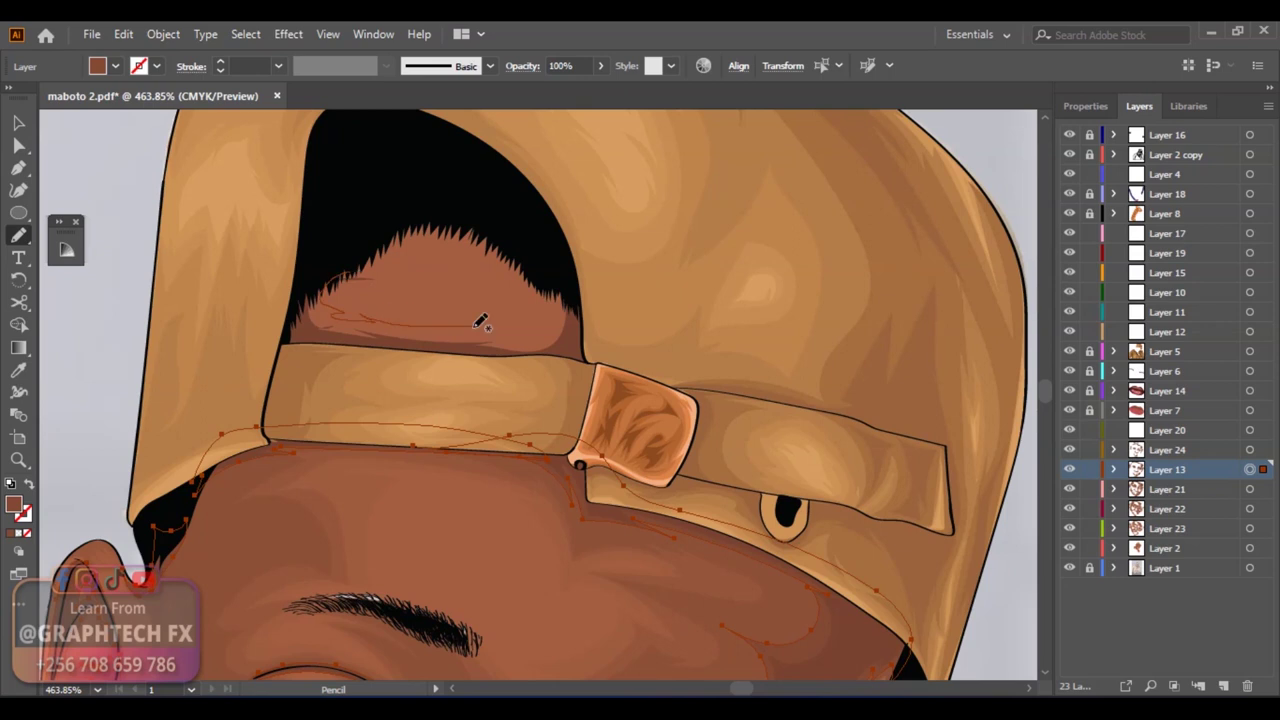
Select the face shading on Layers 21, 22 and 23 and the hand shape to compare them
ctrl+click(332, 330)
ctrl+click(345, 322)
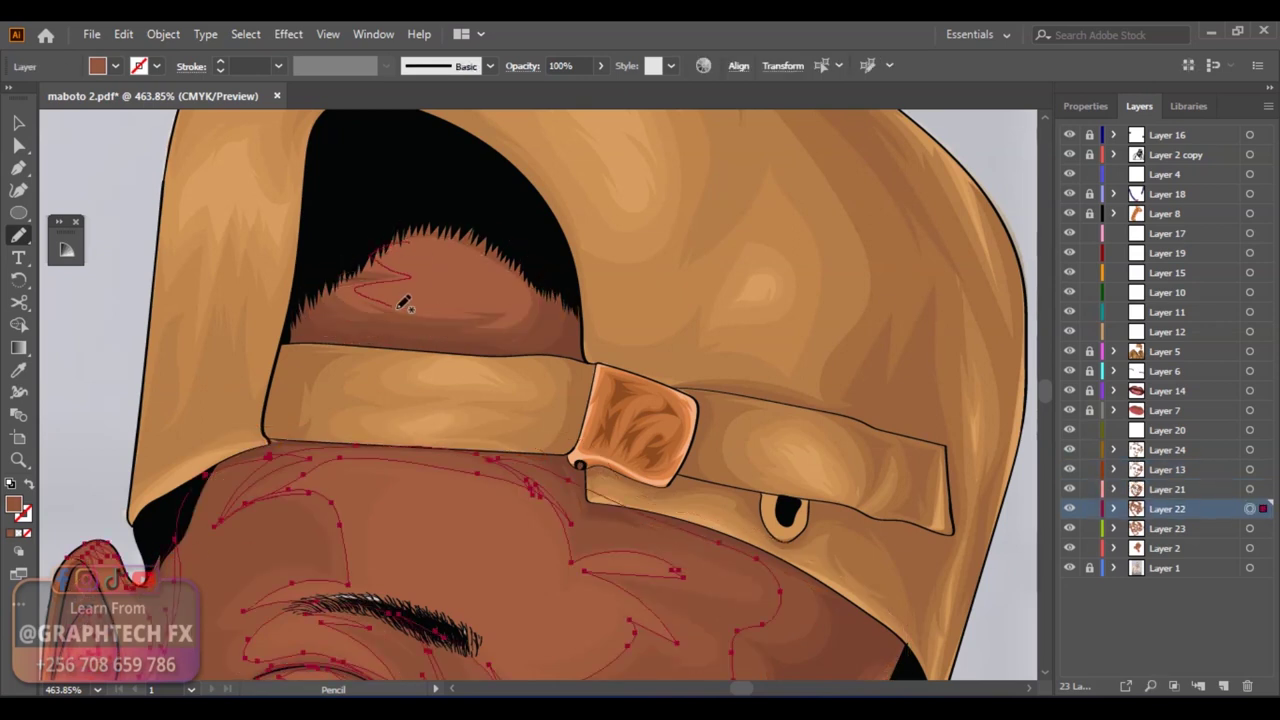
ctrl+click(423, 251)
key(ctrl+shift+a)
key(v)
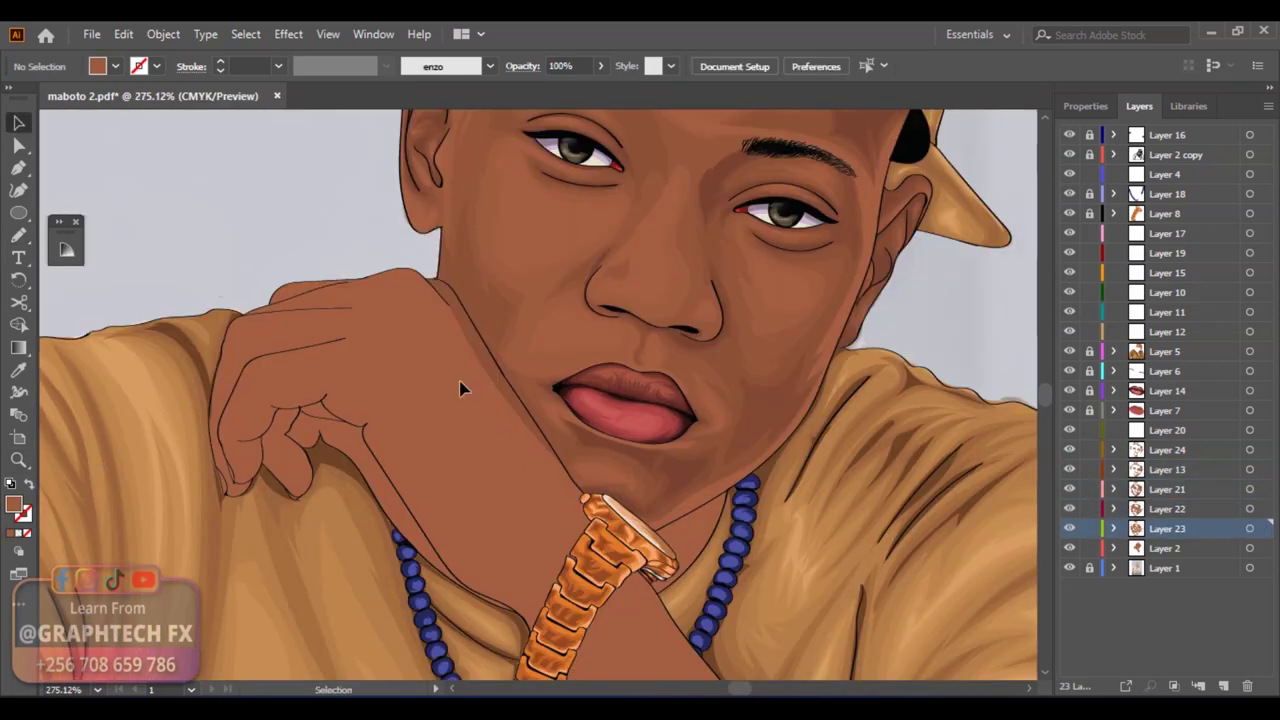
click(514, 414)
ctrl+click(509, 394)
key(ctrl+shift+a)
Target Layer 13 to inspect its face shading artwork, then deselect it
click(1249, 469)
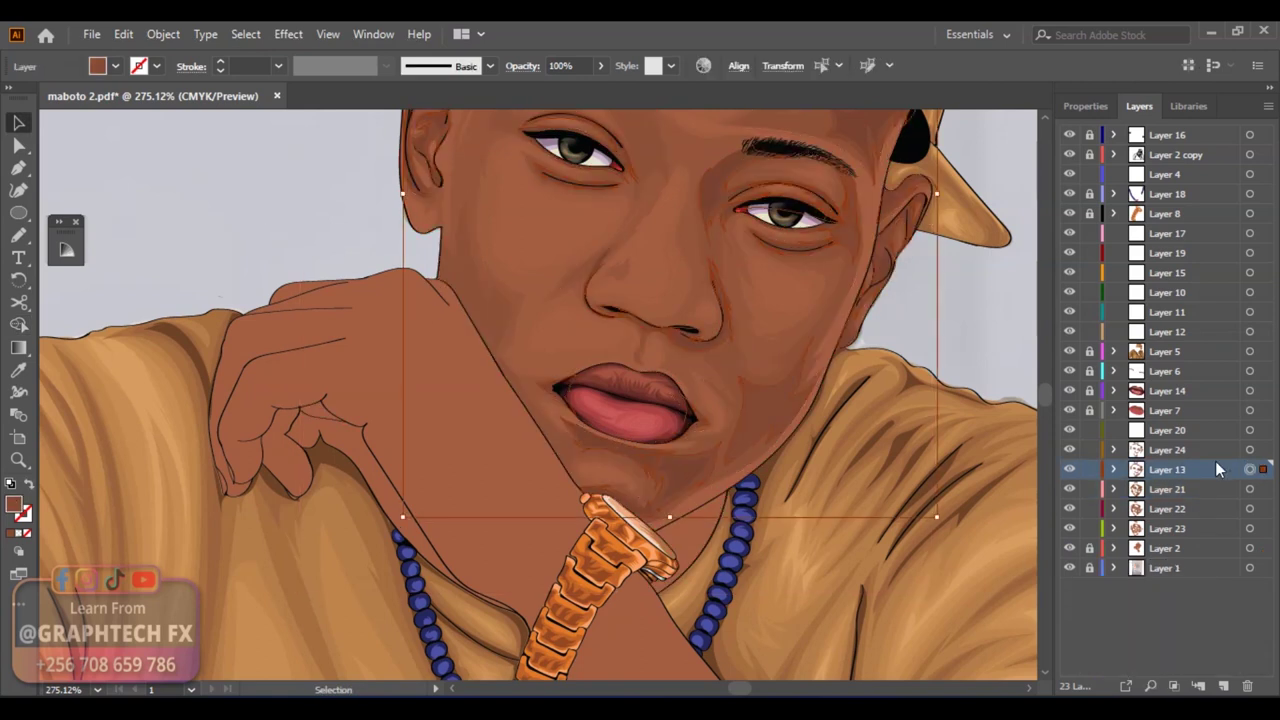
key(n)
alt+scroll(565, 350, up, 3)
key(ctrl+shift+a)
alt+scroll(580, 420, down, 1)
key(v)
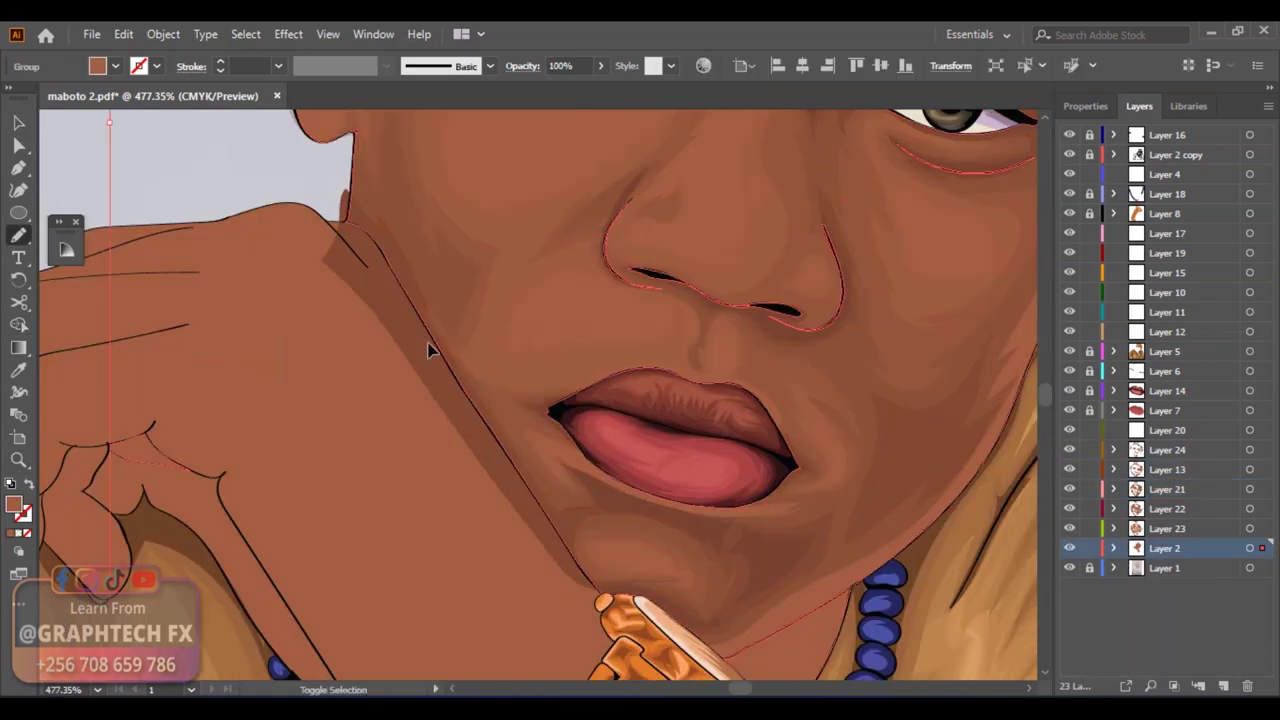
alt+scroll(330, 230, down, 4)
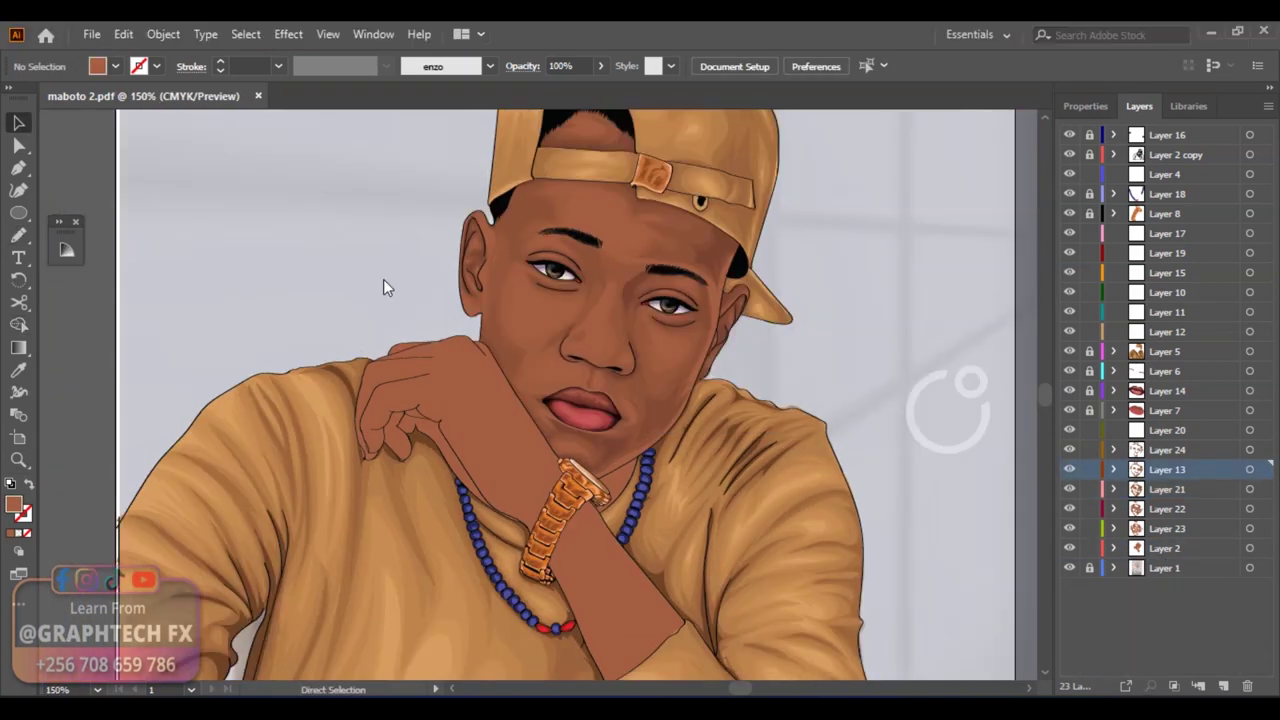
click(1249, 469)
key(ctrl+shift+a)
key(n)
Fit the artboard in view and add a new Layer 25 above Layer 2
alt+scroll(615, 295, up, 5)
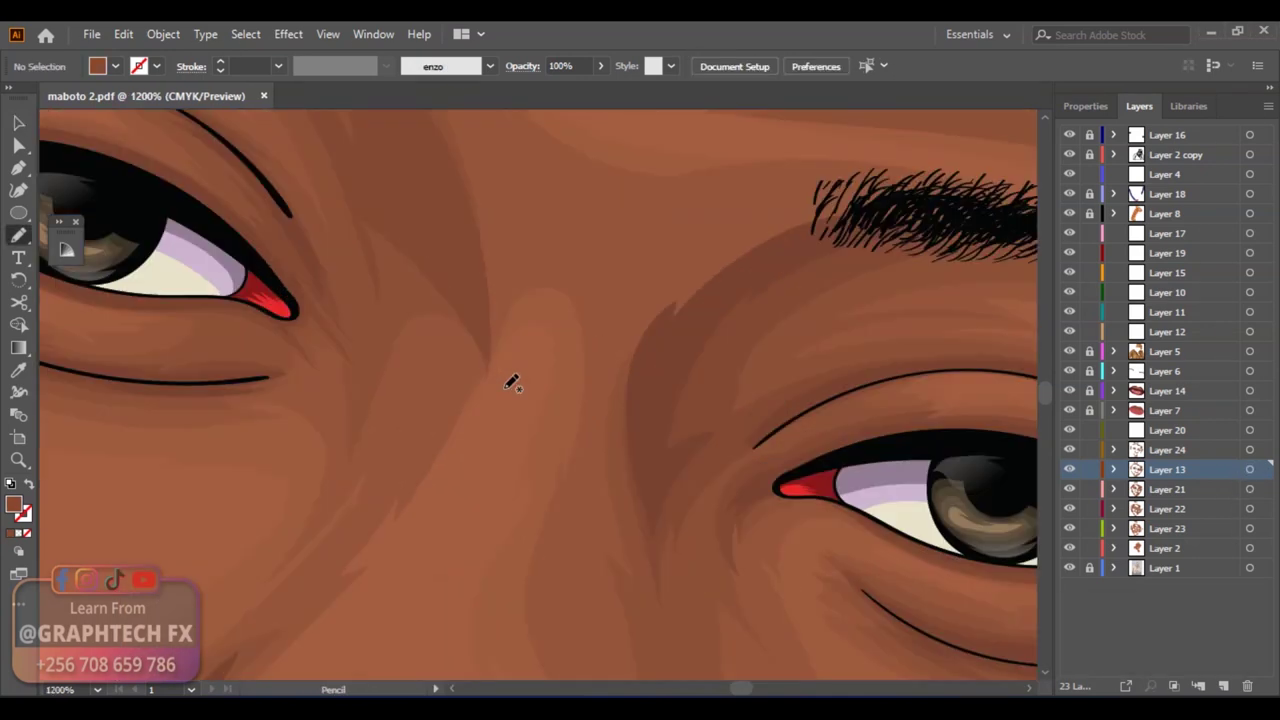
scroll(509, 380, up, 3)
alt+scroll(610, 376, down, 3)
key(ctrl+0)
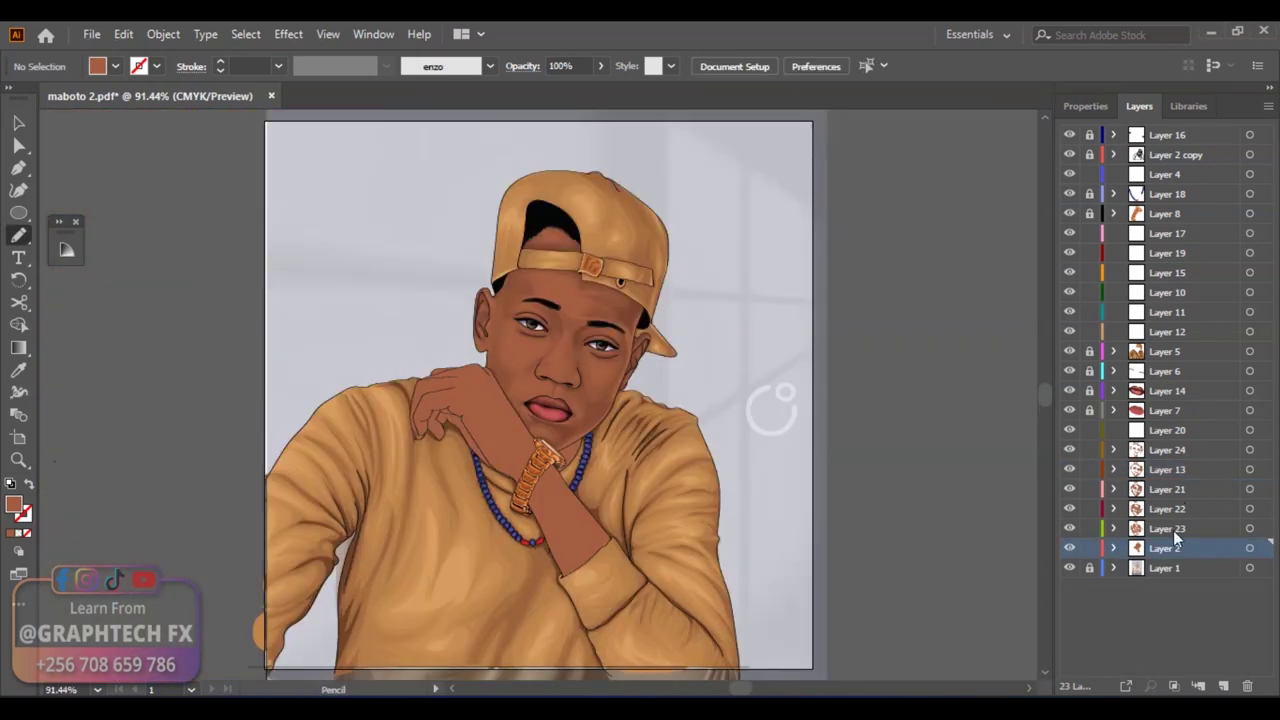
key(ctrl+l)
Pencil-draw shading shapes around the nostril, cheek and eye-side highlights on Layer 25
alt+scroll(560, 380, up, 10)
alt+scroll(640, 440, up, 3)
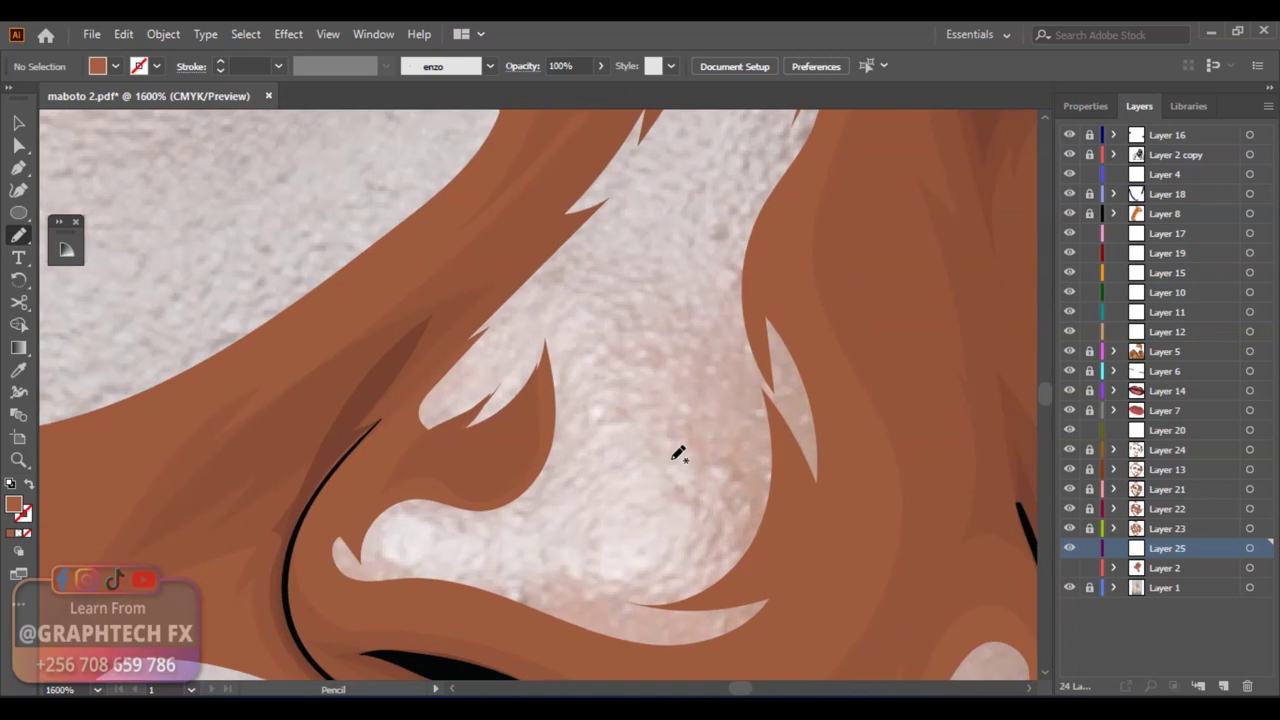
mouse_move(397, 519)
mouse_down()
mouse_move(590, 456)
mouse_move(640, 300)
mouse_up()
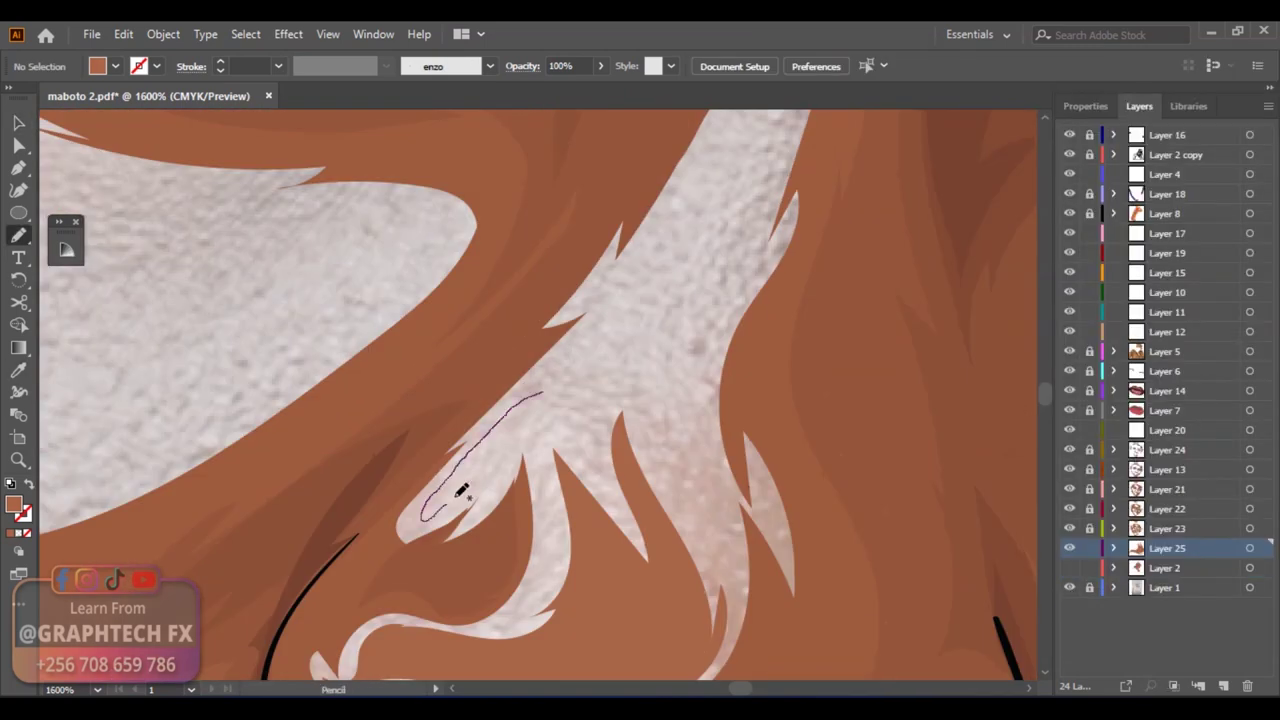
drag(540, 420, 728, 143)
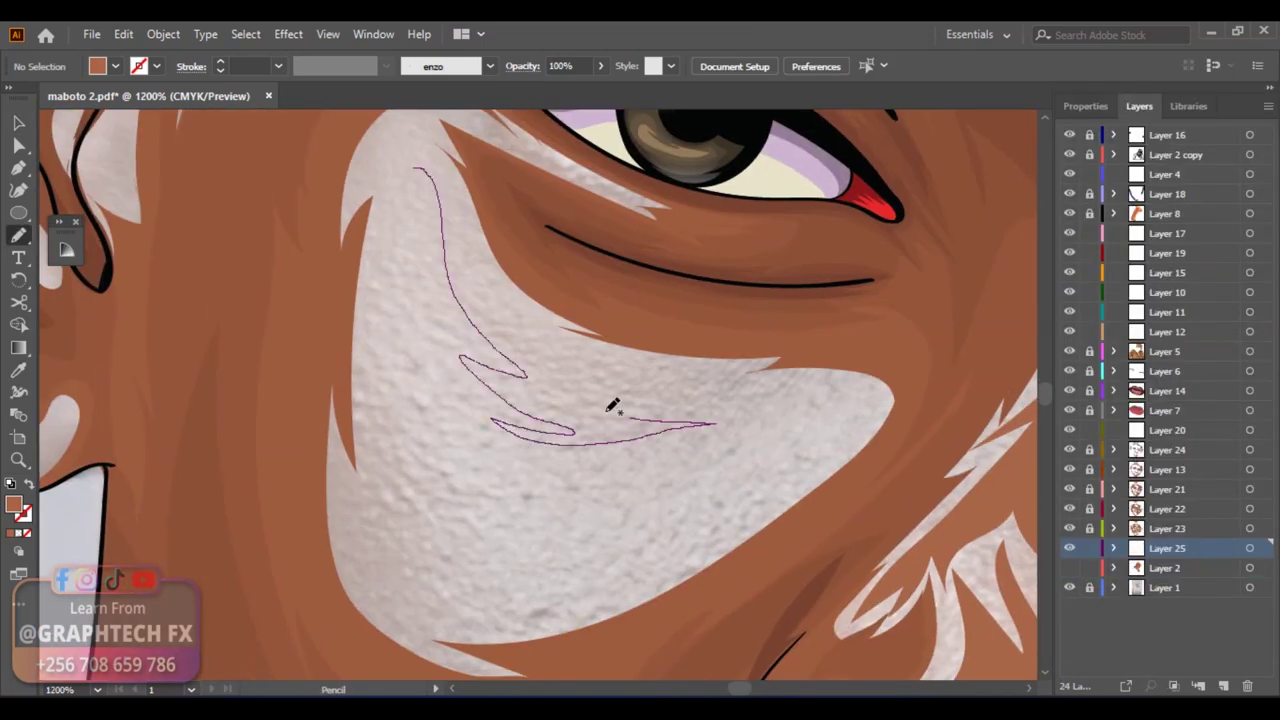
drag(613, 405, 414, 366)
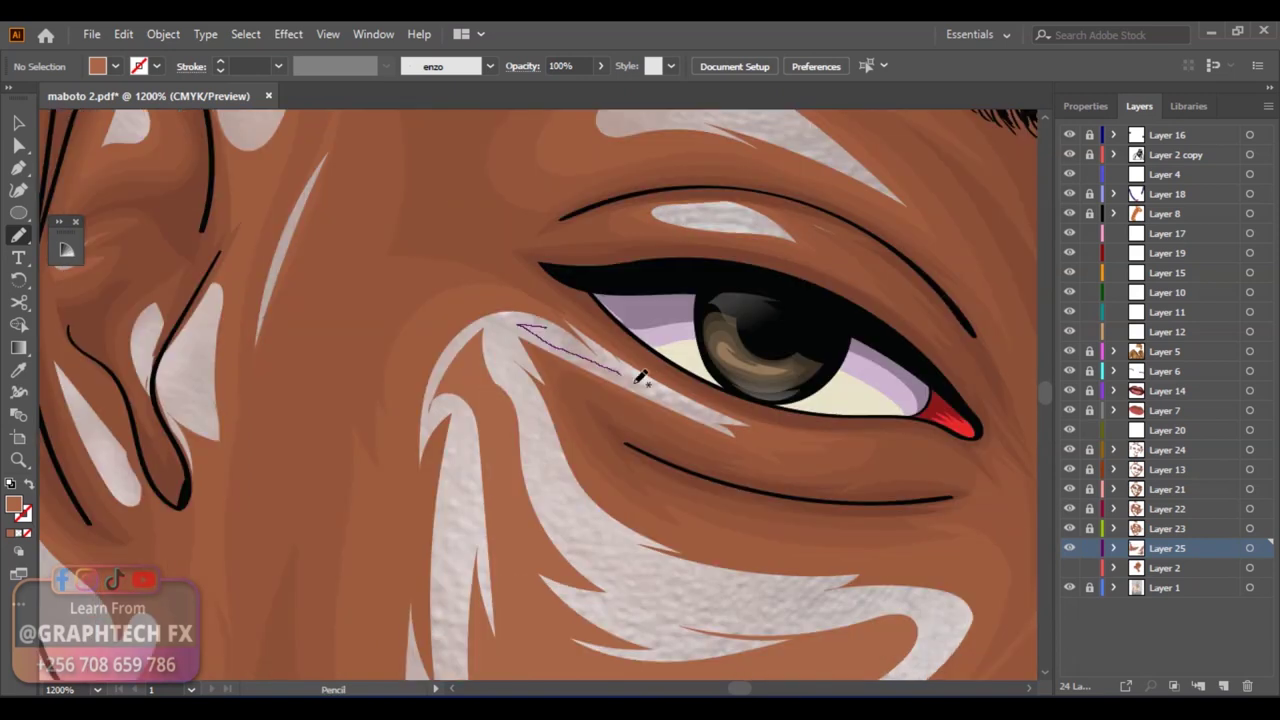
mouse_move(870, 358)
mouse_down()
mouse_move(728, 252)
mouse_move(735, 292)
mouse_up()
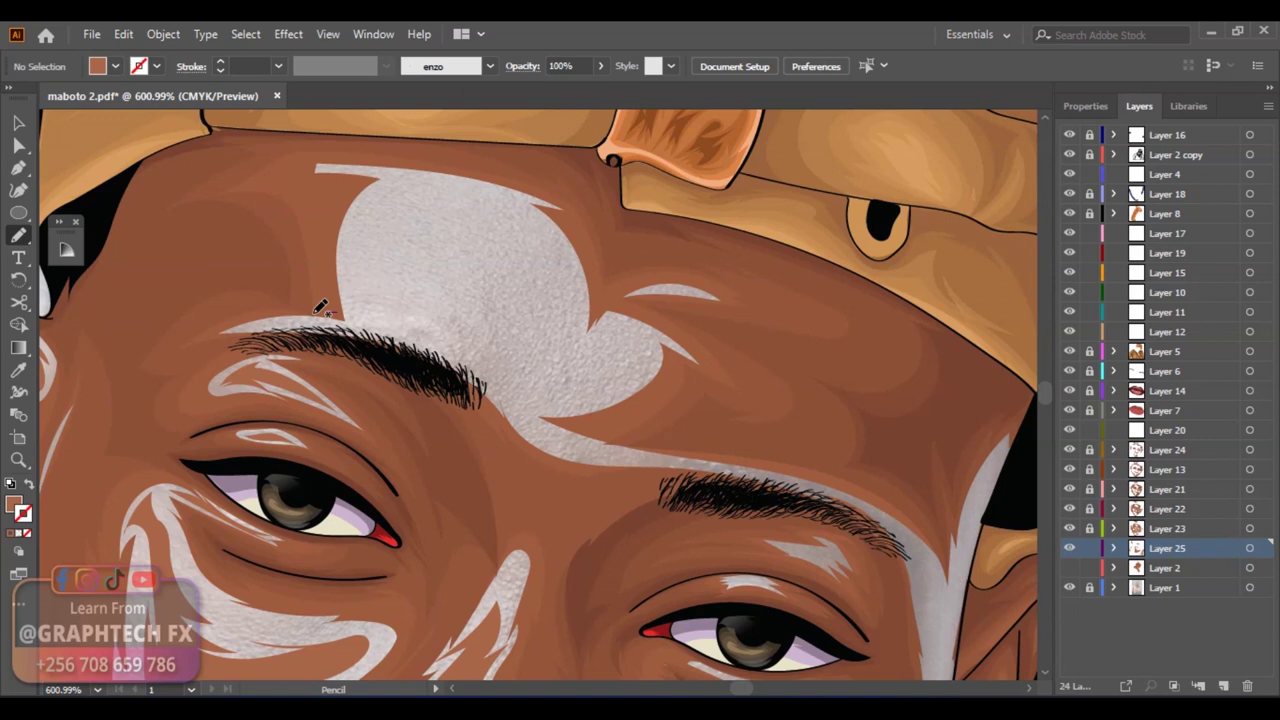
Add highlight shapes on the scalp, above the eye, beside the lips, on the chin and chin line
drag(213, 333, 601, 391)
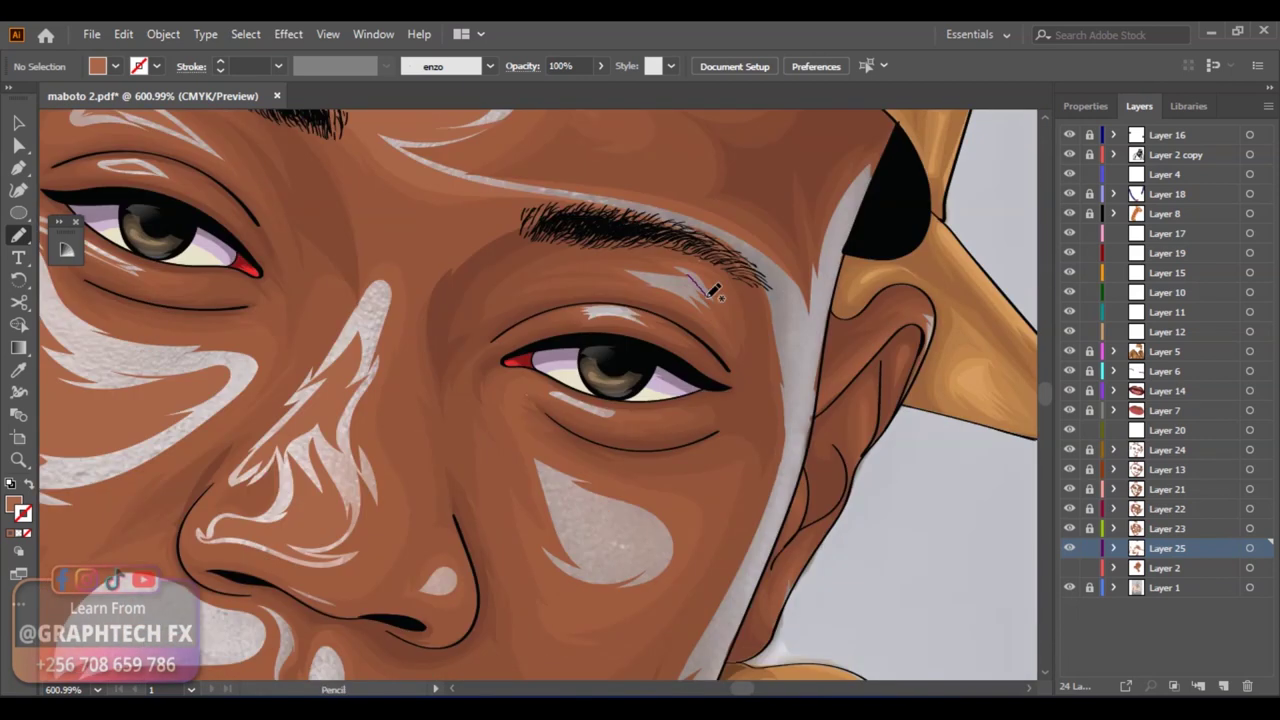
drag(588, 310, 640, 318)
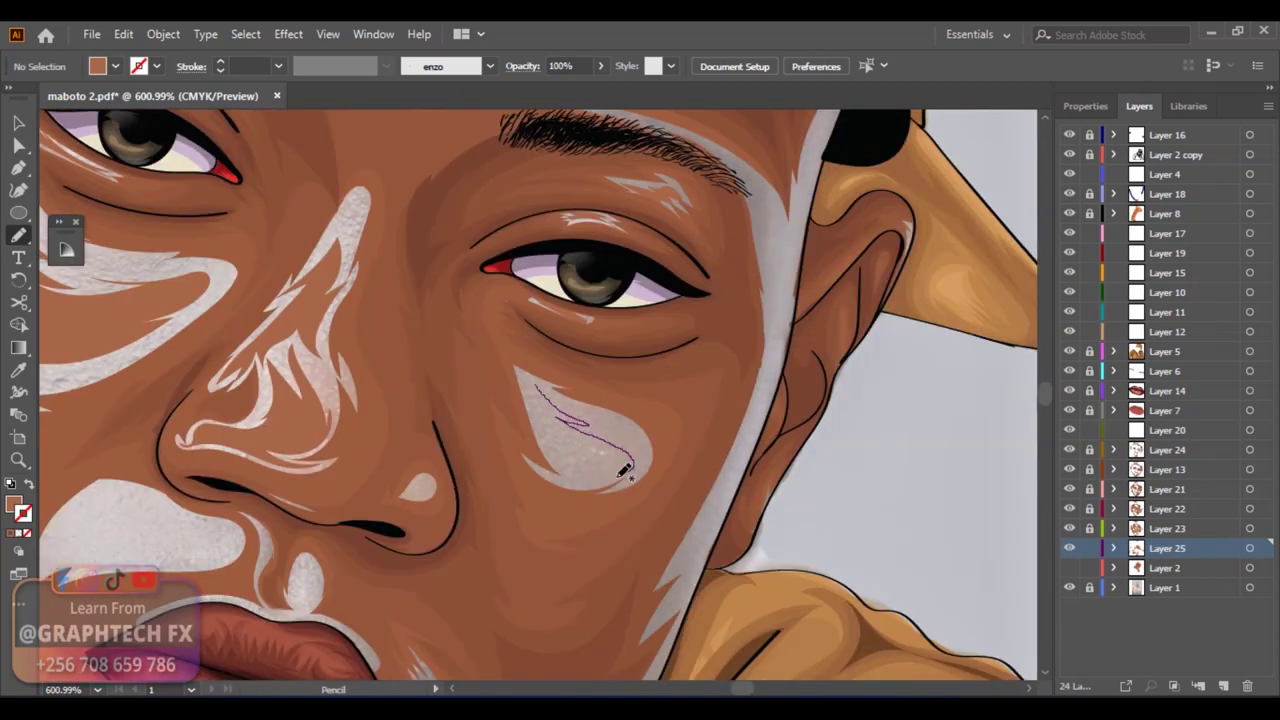
drag(560, 410, 612, 452)
drag(214, 340, 309, 386)
drag(338, 465, 443, 497)
drag(648, 312, 614, 378)
drag(470, 565, 555, 600)
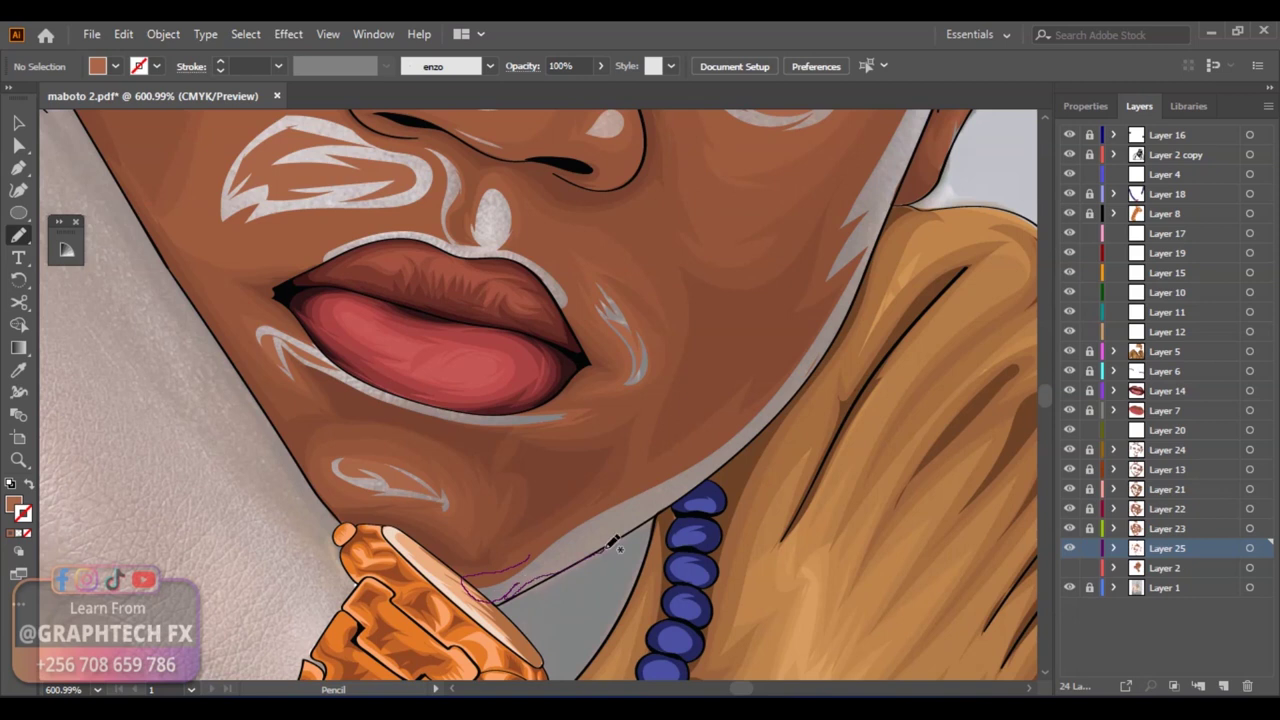
drag(890, 407, 710, 557)
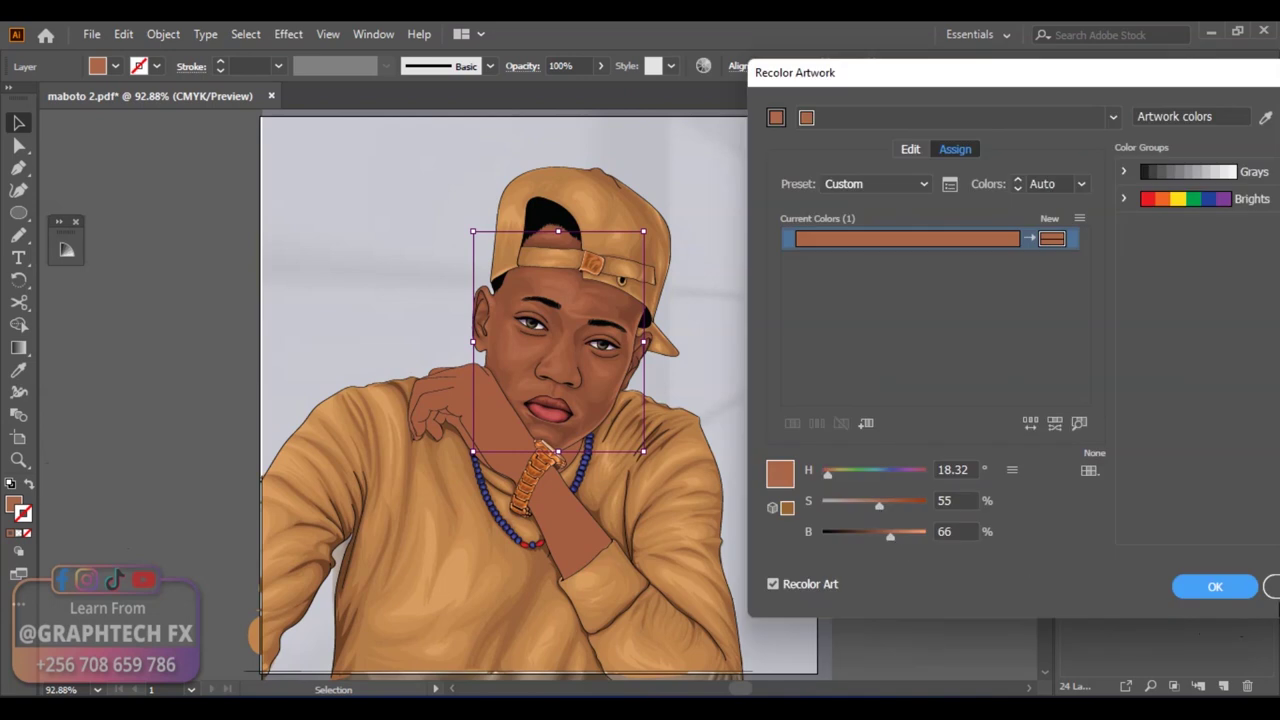
Confirm the brown face-shading colour in Recolor Artwork and deselect the shapes
click(1180, 586)
click(868, 486)
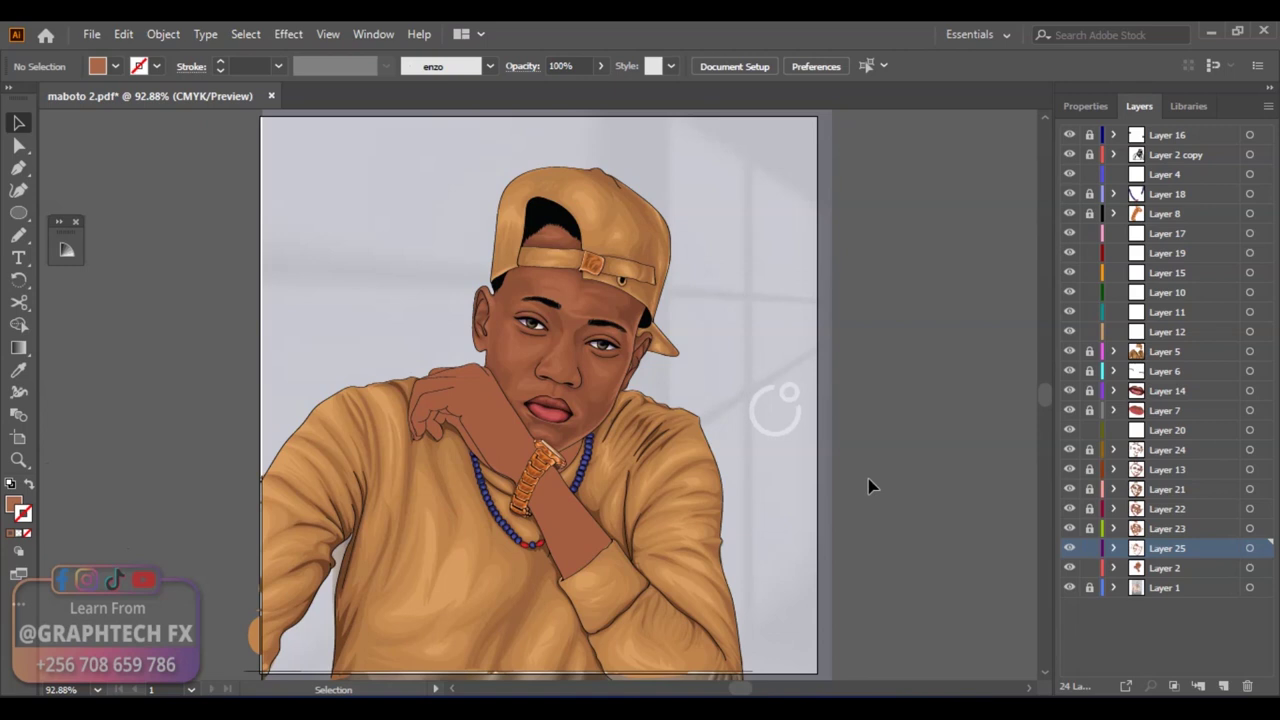
Show Layer 2's highlight base, target Layer 23, and pencil shading around the forearm highlights
click(1069, 568)
scroll(495, 532, up, 5)
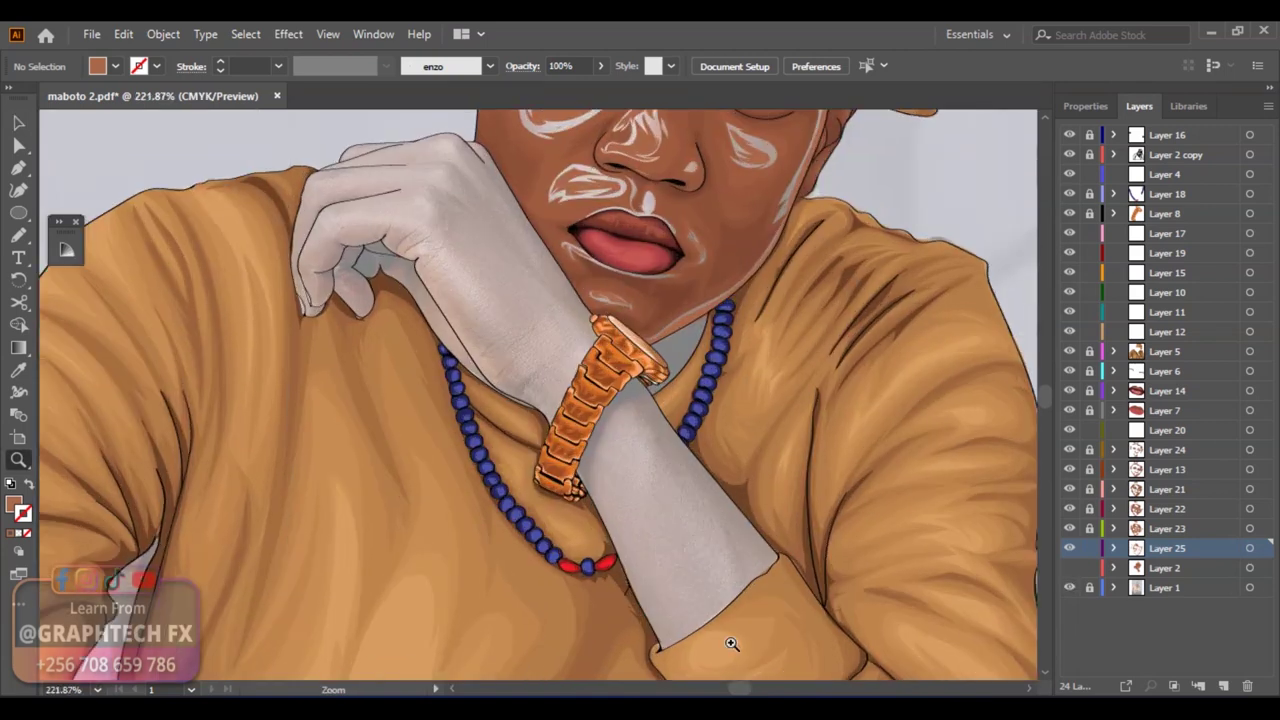
key(n)
click(1249, 528)
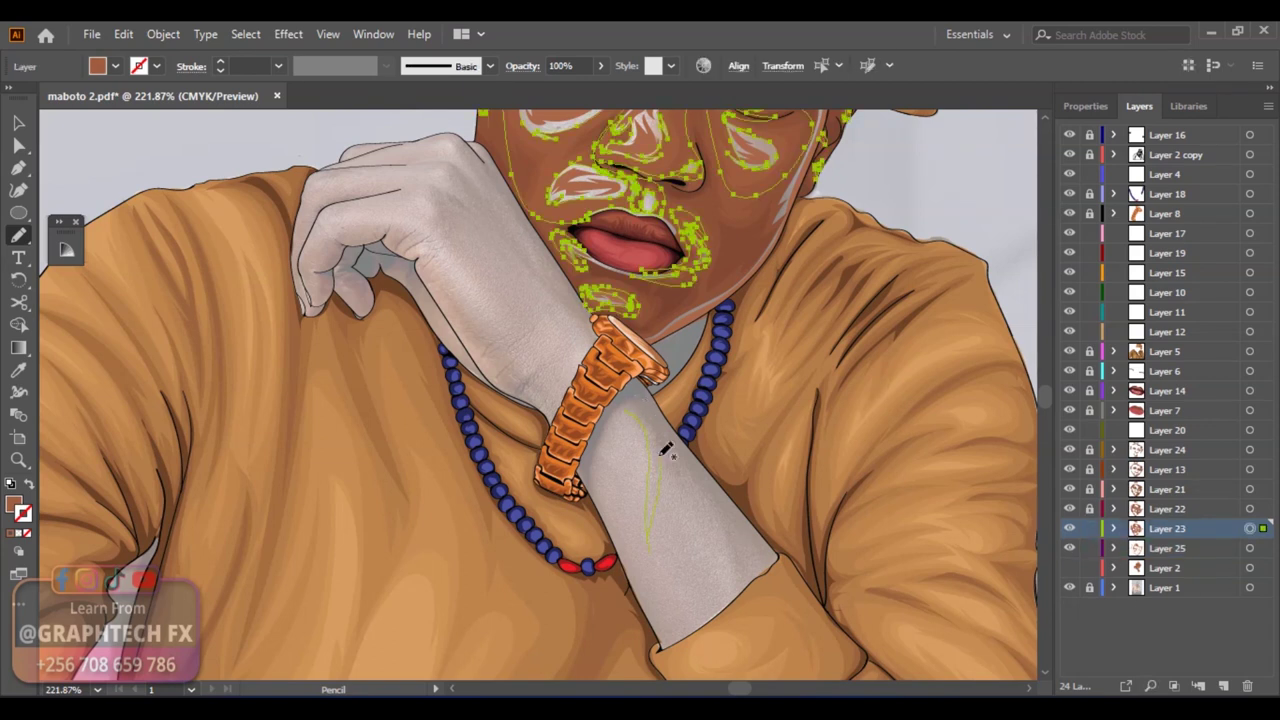
key(ctrl+z)
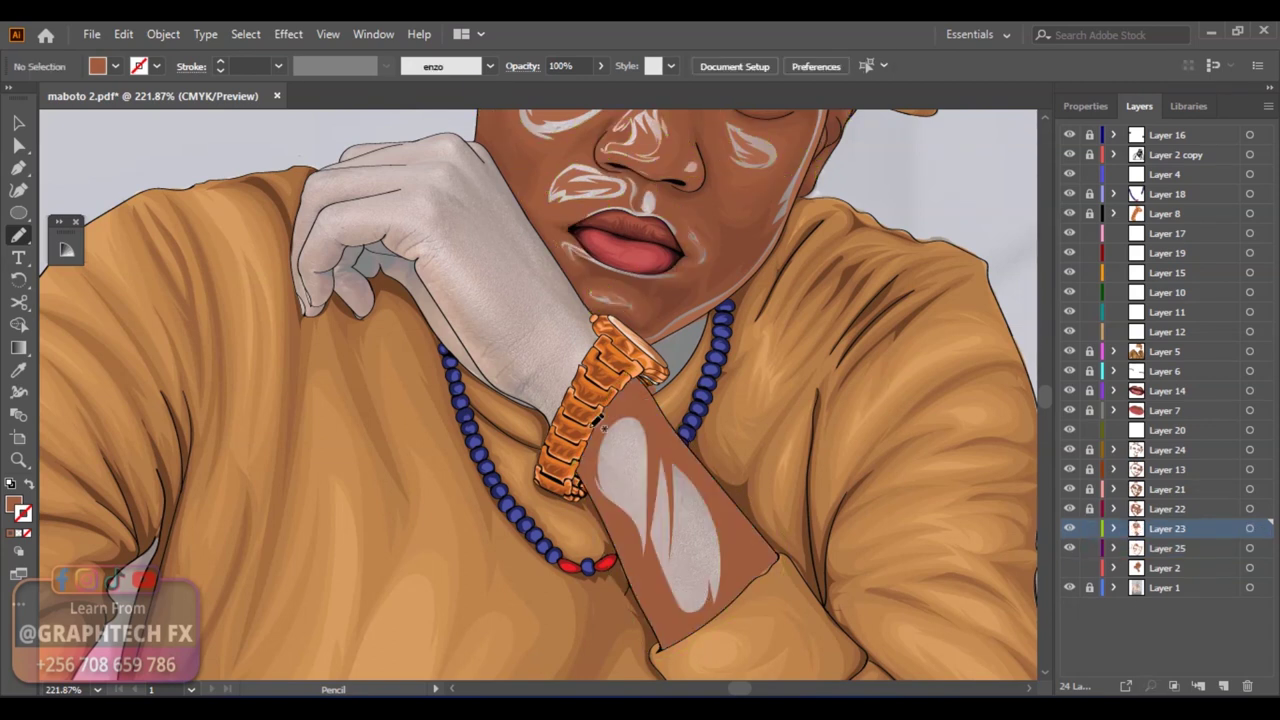
drag(606, 417, 612, 424)
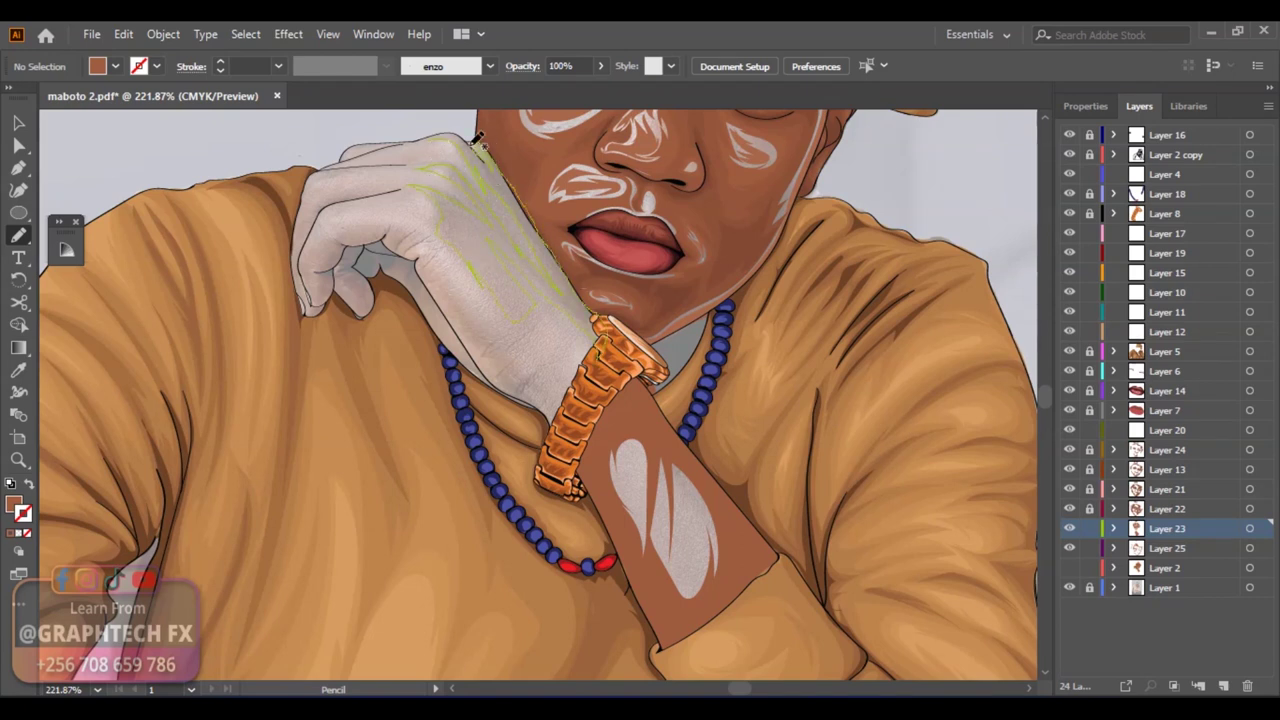
key(ctrl+z)
key(ctrl+z)
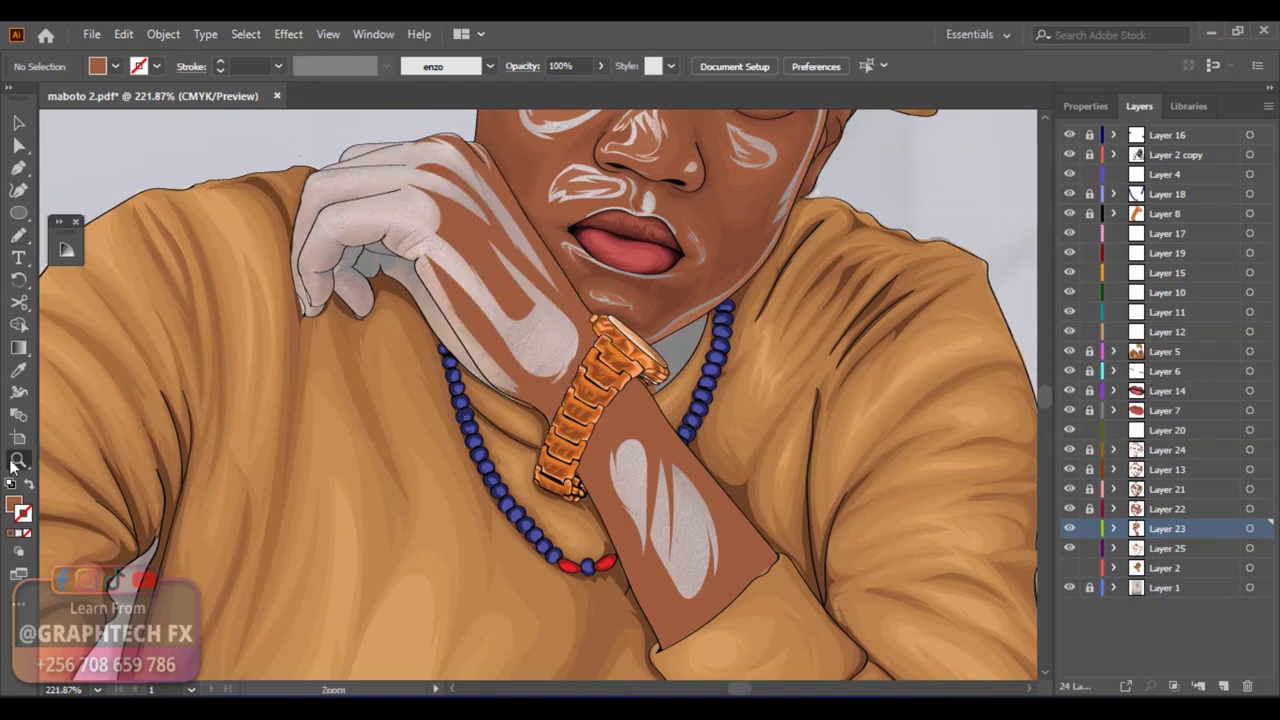
Shade the gap between fingers, the back of the hand, and along the knuckles and hand's top
drag(400, 340, 437, 346)
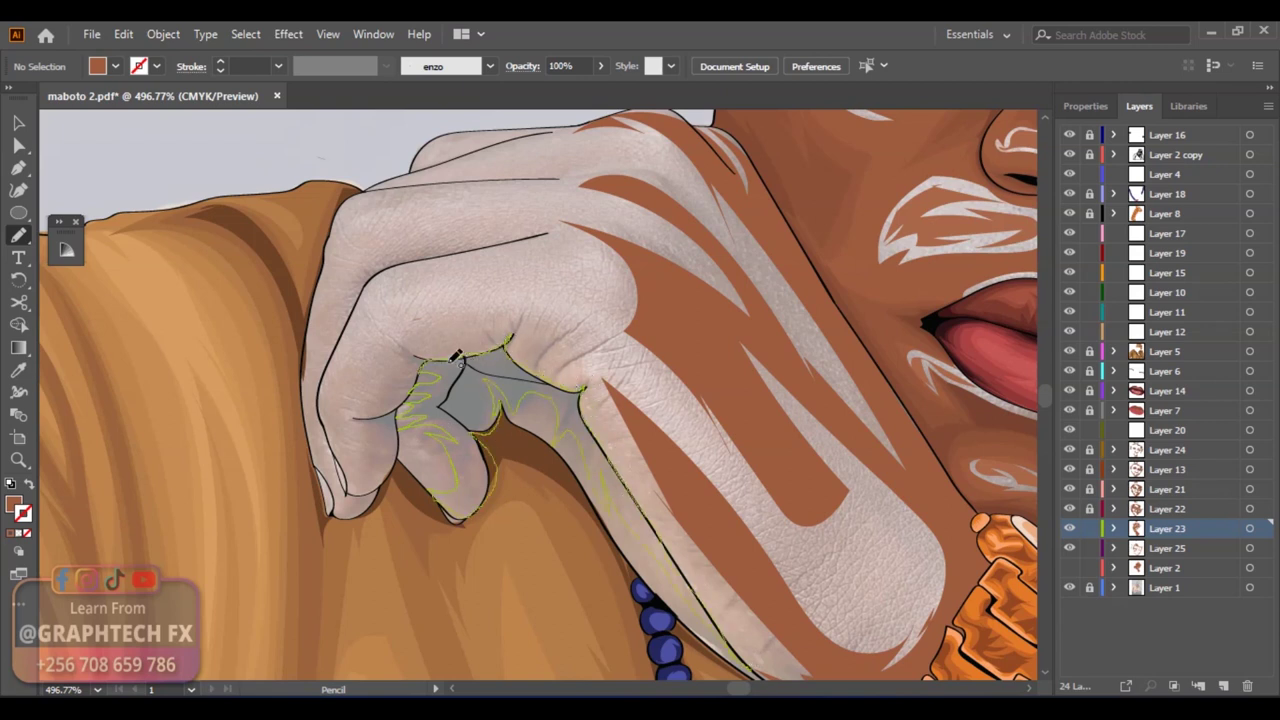
drag(455, 355, 457, 357)
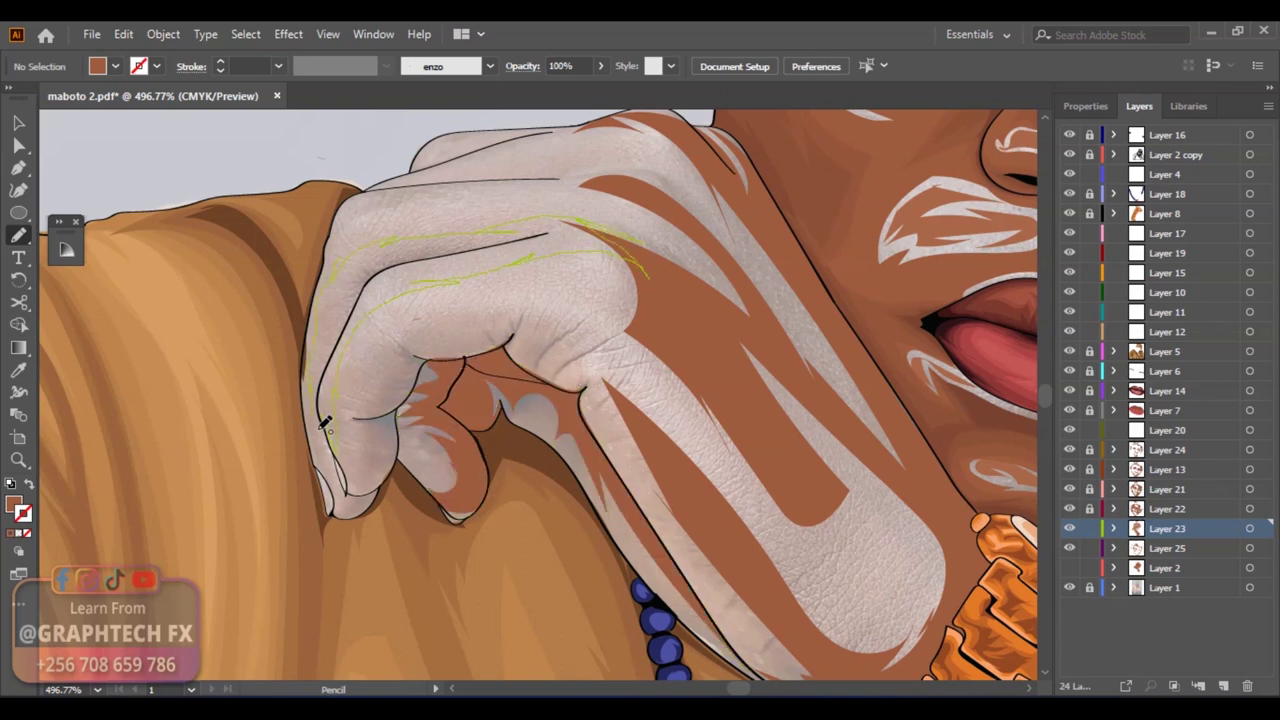
drag(320, 390, 318, 396)
drag(334, 243, 605, 180)
drag(334, 214, 334, 214)
drag(368, 189, 490, 170)
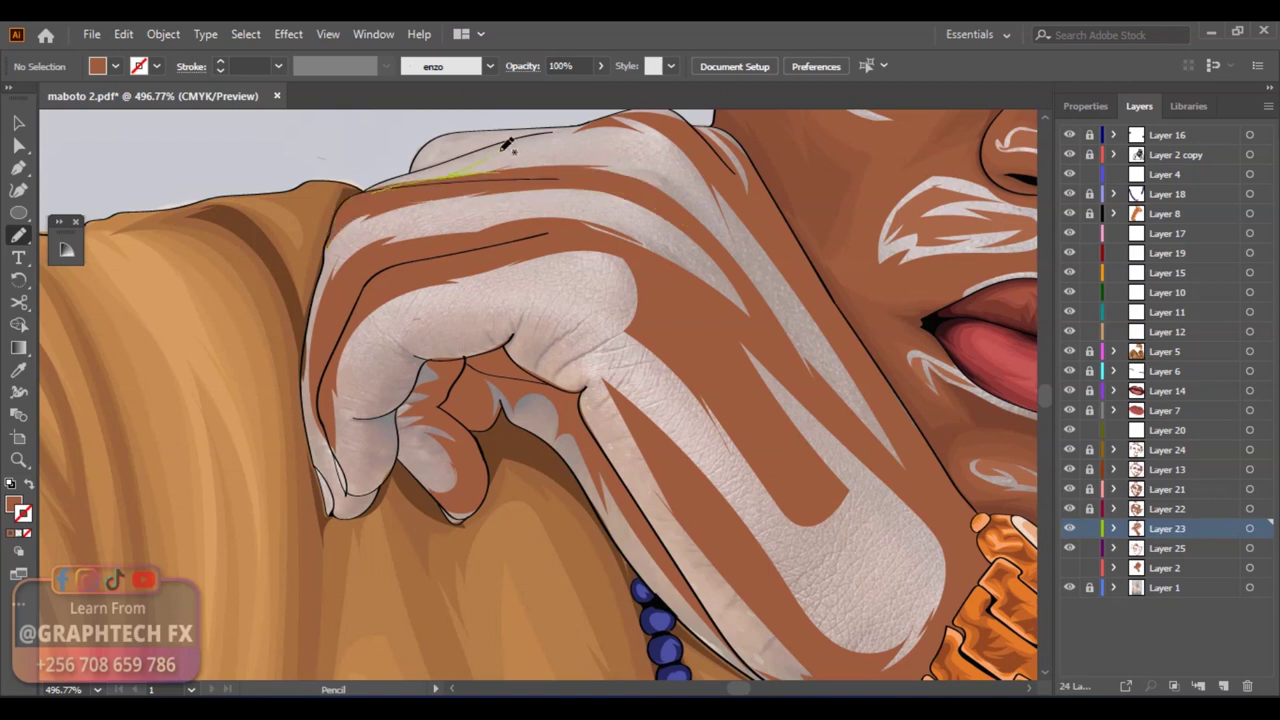
drag(450, 130, 366, 190)
drag(570, 181, 507, 172)
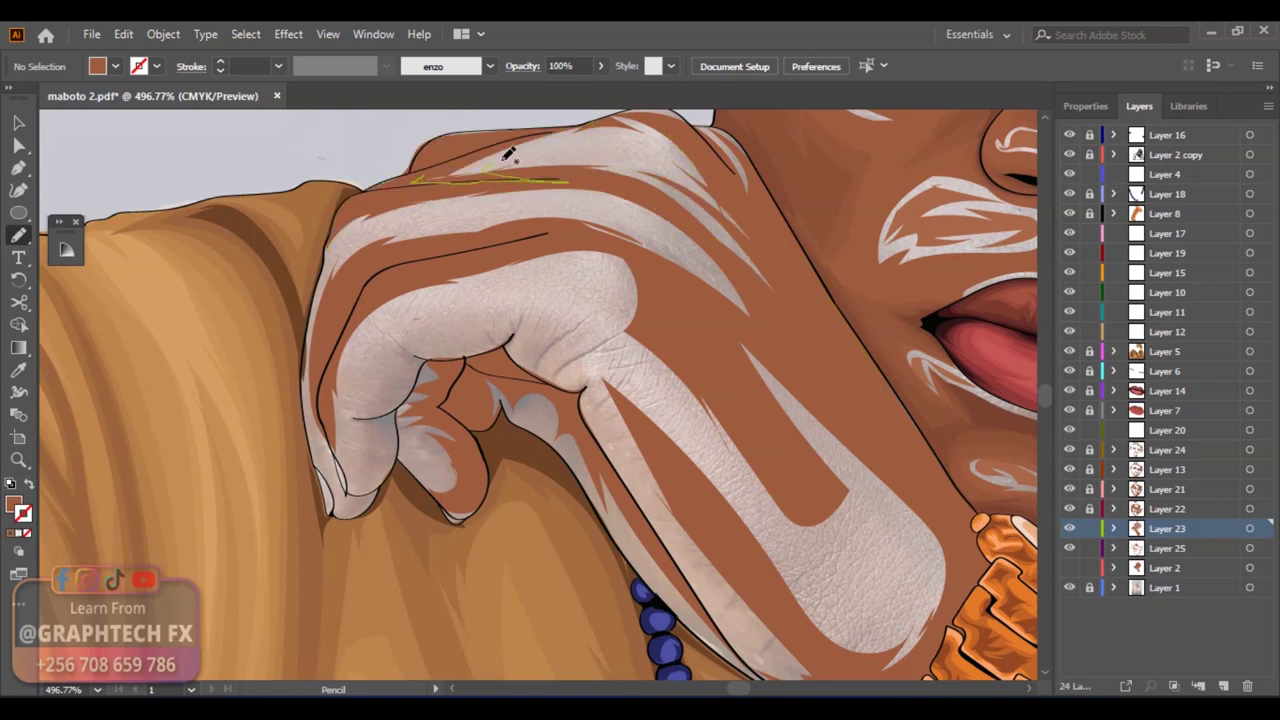
drag(443, 197, 415, 185)
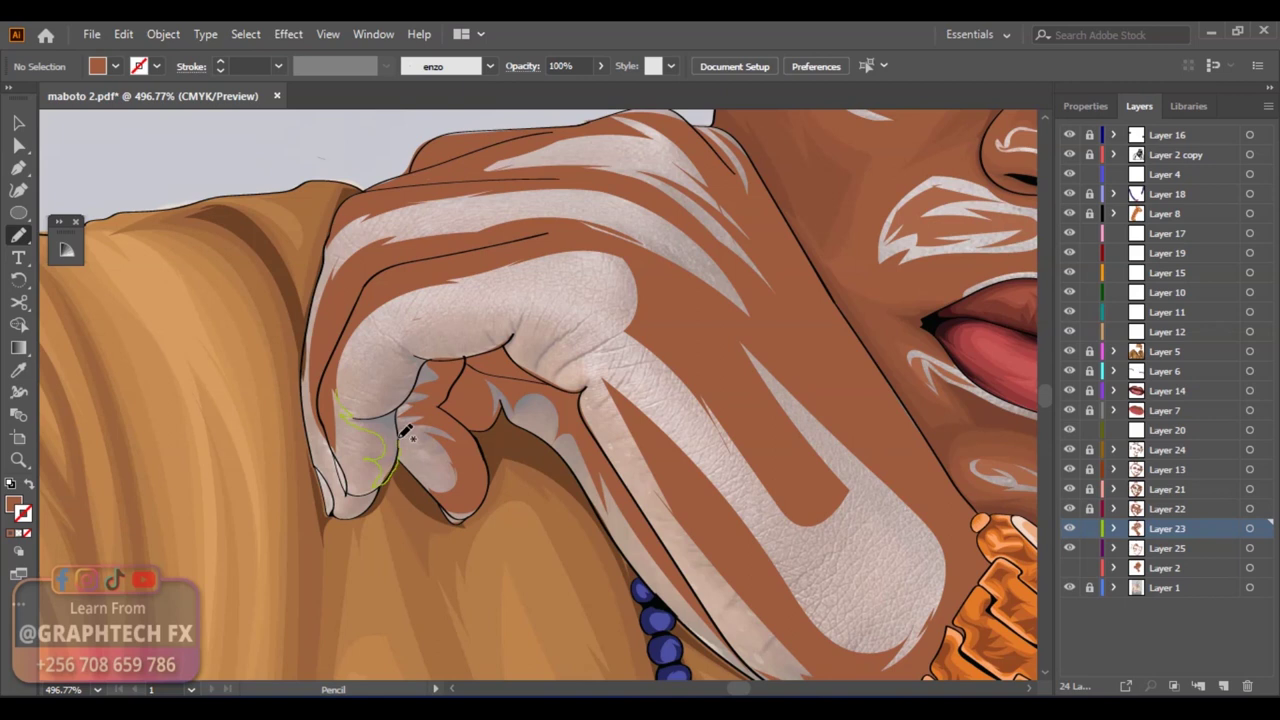
Shade the finger's side and the wrist beside the watch, checking the whole portrait
drag(345, 326, 348, 322)
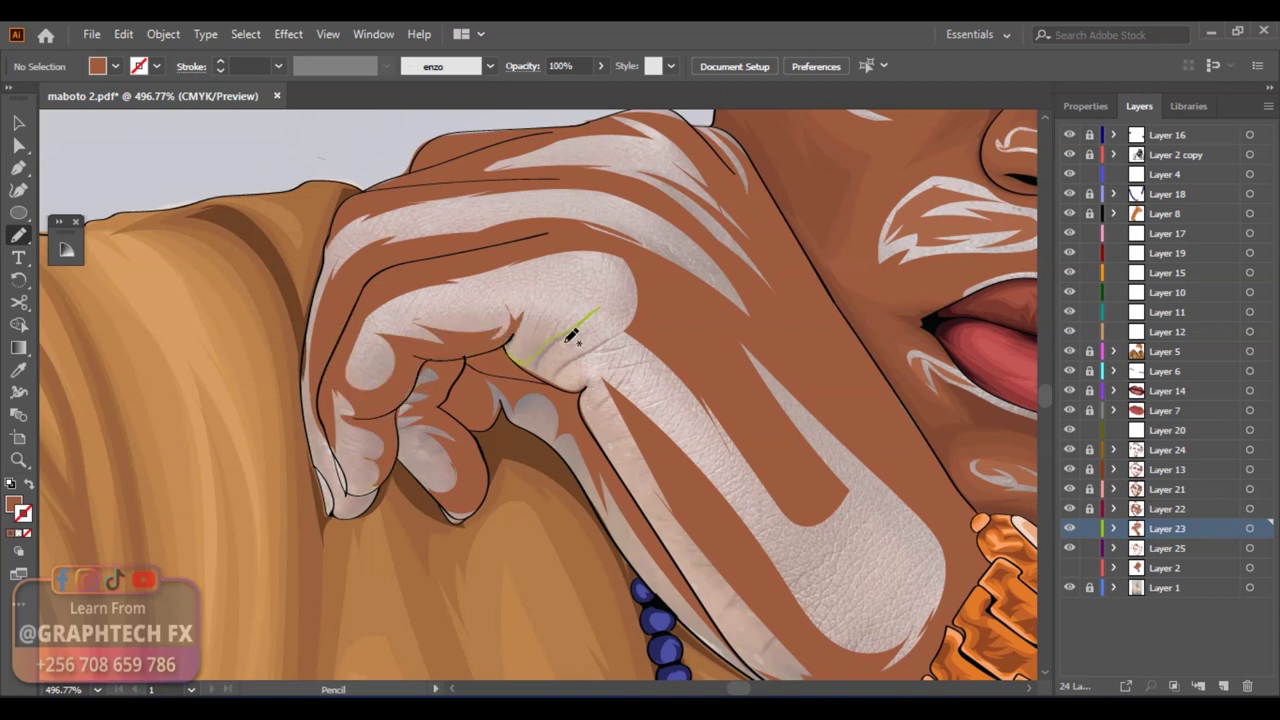
drag(507, 358, 528, 349)
scroll(480, 280, down, 2)
drag(680, 500, 598, 360)
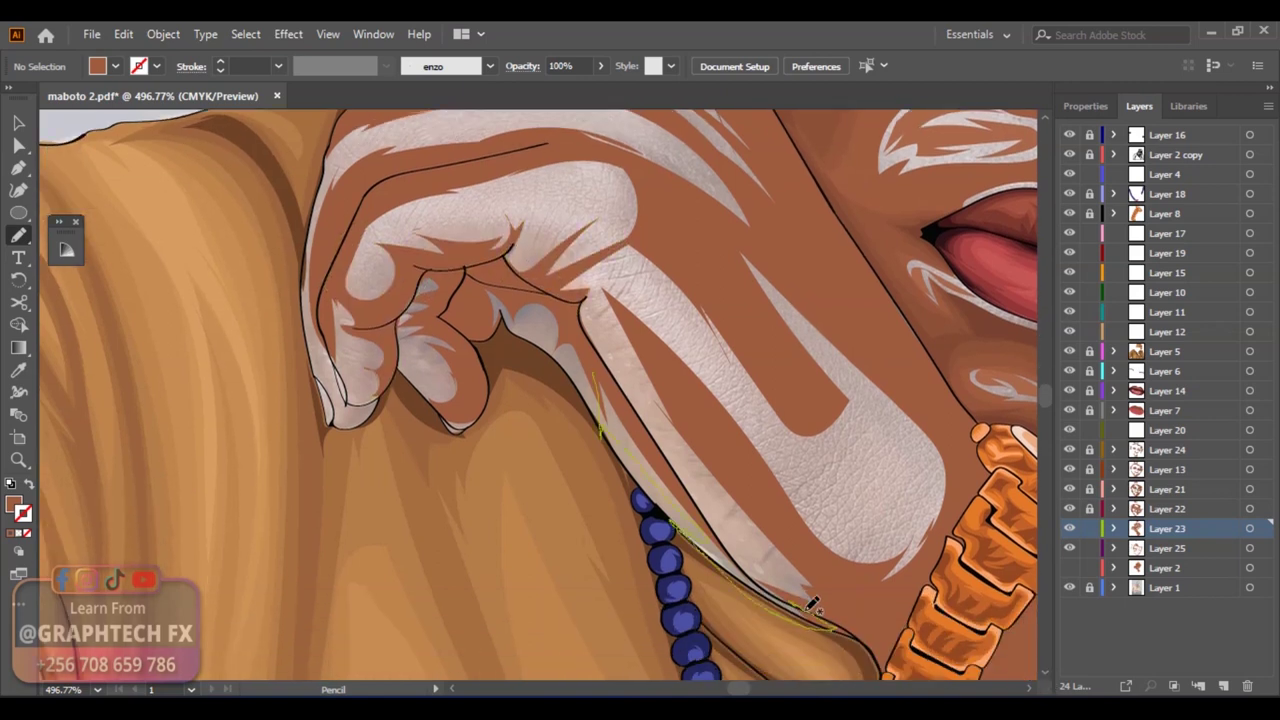
key(ctrl+0)
mouse_move(500, 376)
mouse_down()
mouse_move(560, 376)
mouse_move(604, 398)
mouse_up()
click(1090, 508)
Shade the forearm below the watch and reshape the forearm highlights and arm-edge shading
scroll(700, 450, down, 1)
drag(682, 444, 830, 640)
drag(655, 420, 690, 510)
key(ctrl+shift+a)
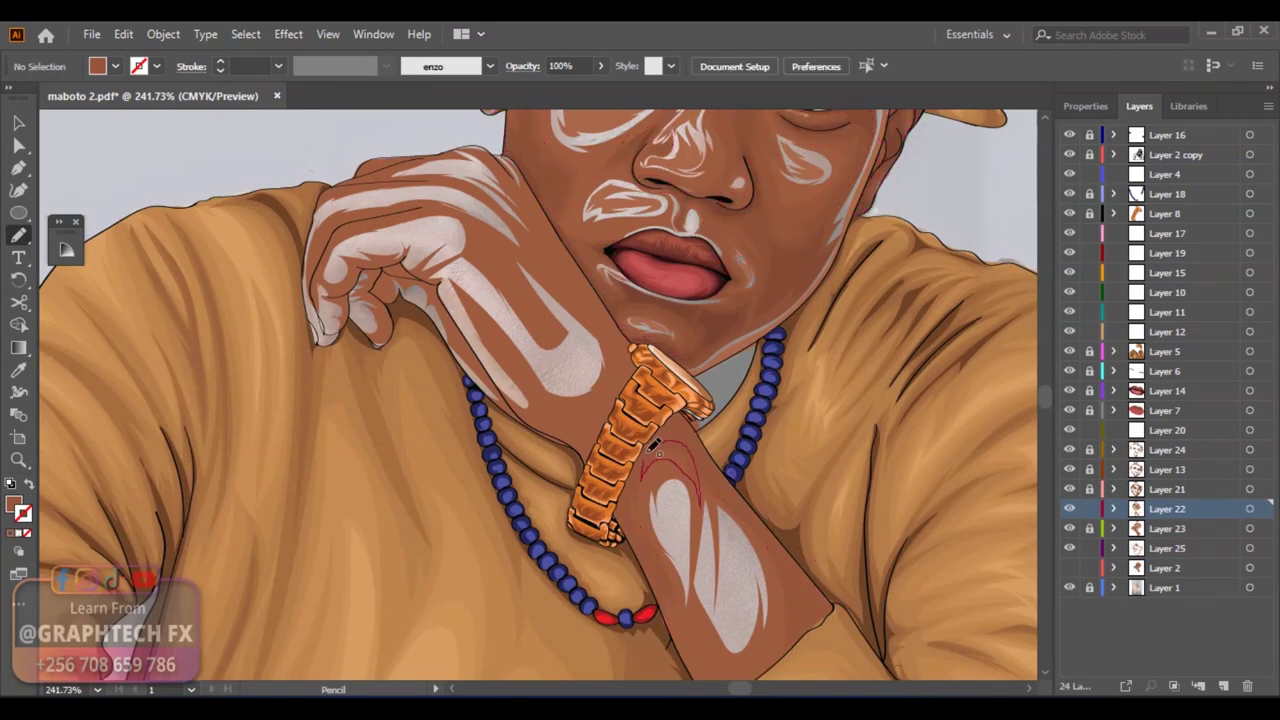
drag(708, 632, 720, 650)
drag(494, 338, 543, 294)
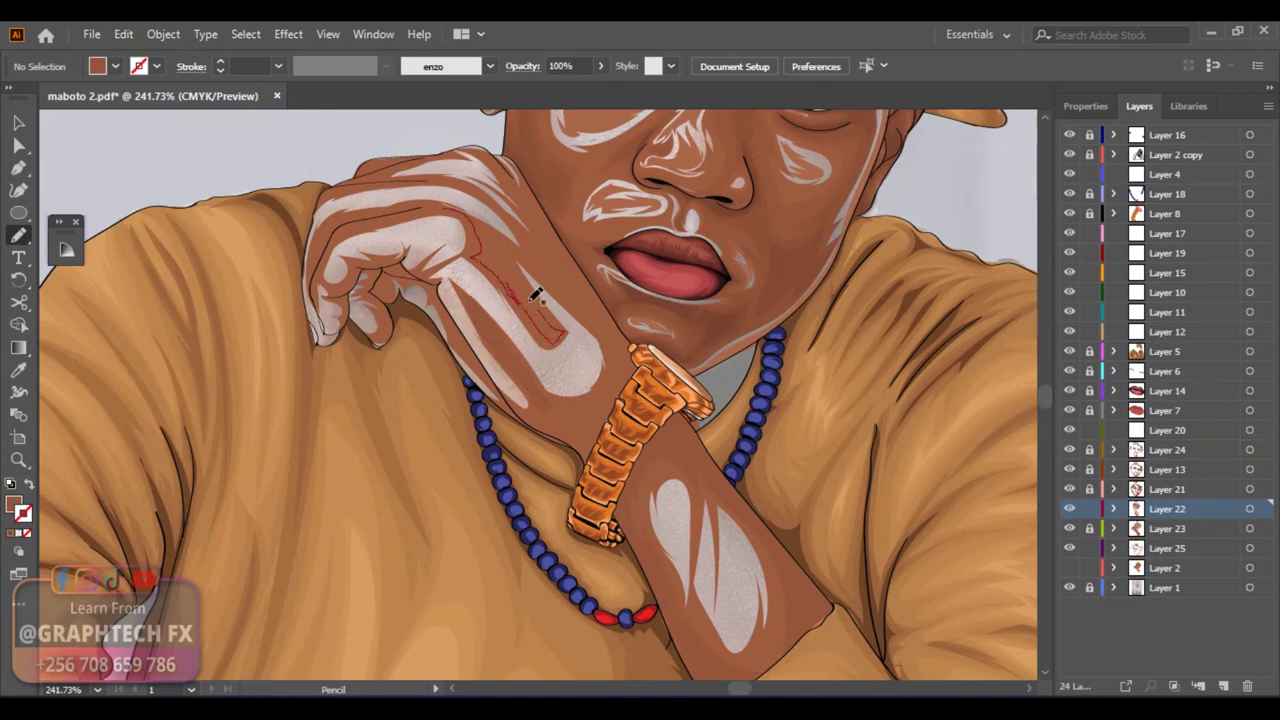
drag(612, 400, 524, 170)
Trim the arm-edge shading and add pencil shading inside, across and below the finger
drag(309, 242, 313, 293)
drag(346, 254, 322, 343)
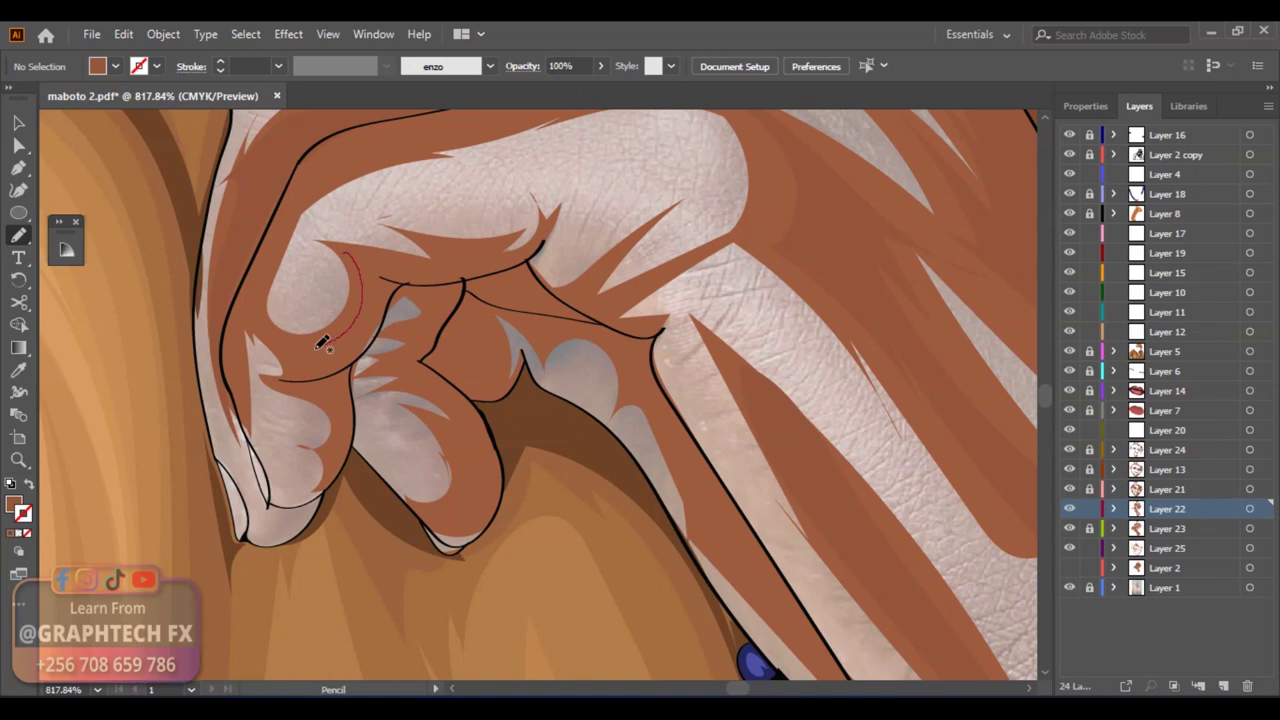
mouse_move(423, 230)
mouse_down()
mouse_move(470, 280)
mouse_move(567, 287)
mouse_move(652, 350)
mouse_up()
drag(400, 364, 447, 424)
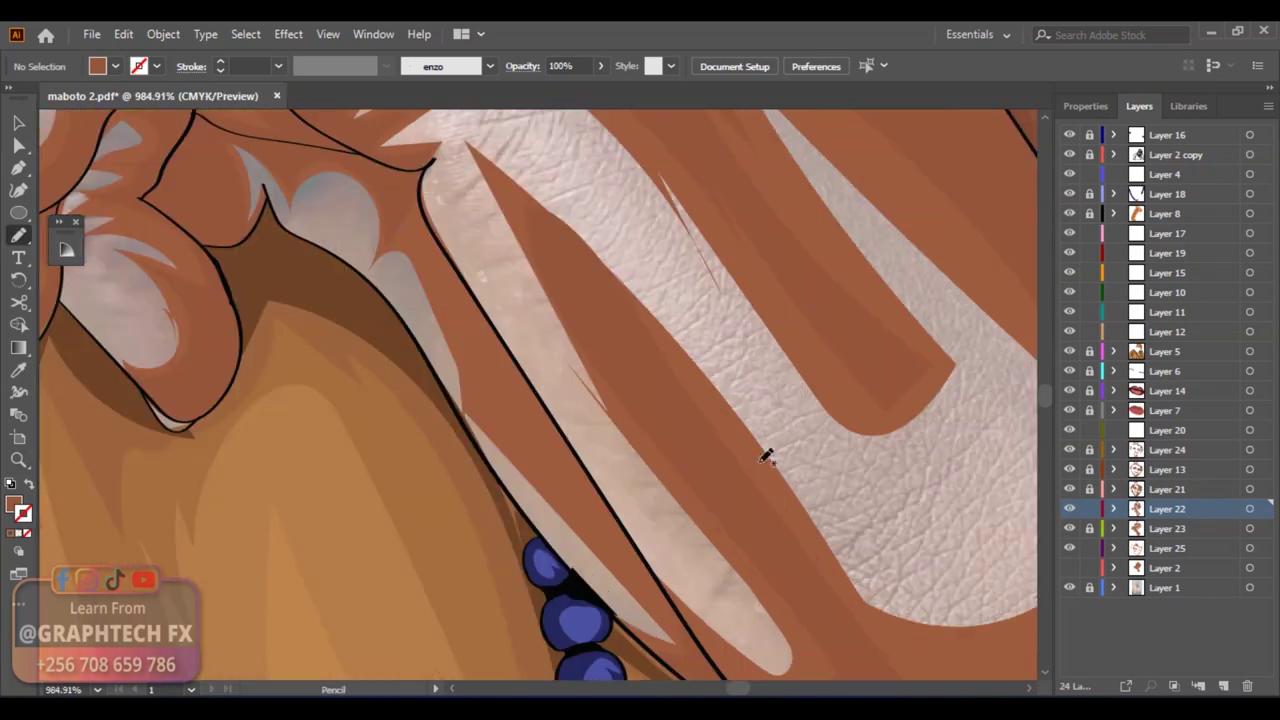
drag(400, 205, 692, 677)
Zoom in on the hand edge and draw shading strokes along it and down the right side
key(z)
alt+click(834, 466)
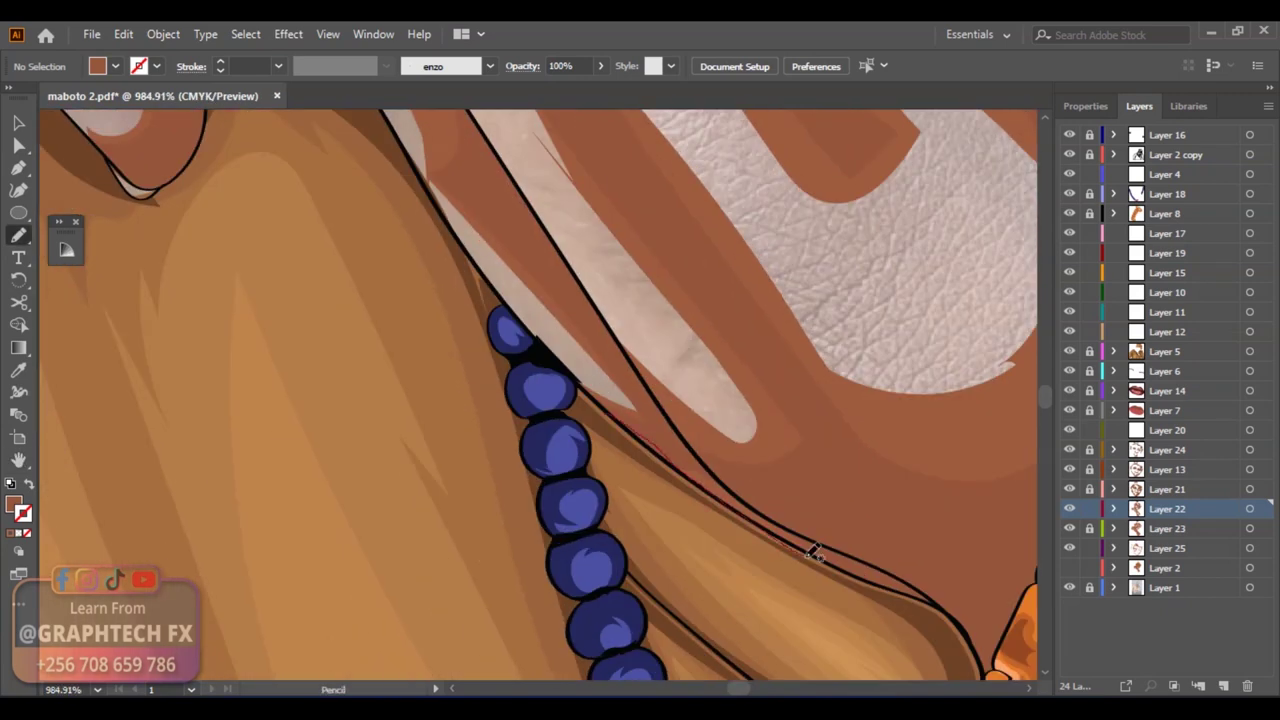
alt+click(651, 423)
alt+click(645, 432)
drag(400, 165, 597, 278)
key(n)
mouse_move(770, 490)
mouse_down()
mouse_move(257, 443)
mouse_move(371, 380)
mouse_move(362, 330)
mouse_up()
mouse_move(860, 320)
mouse_down()
mouse_move(900, 370)
mouse_move(955, 525)
mouse_up()
scroll(943, 432, down, 4)
click(1249, 508)
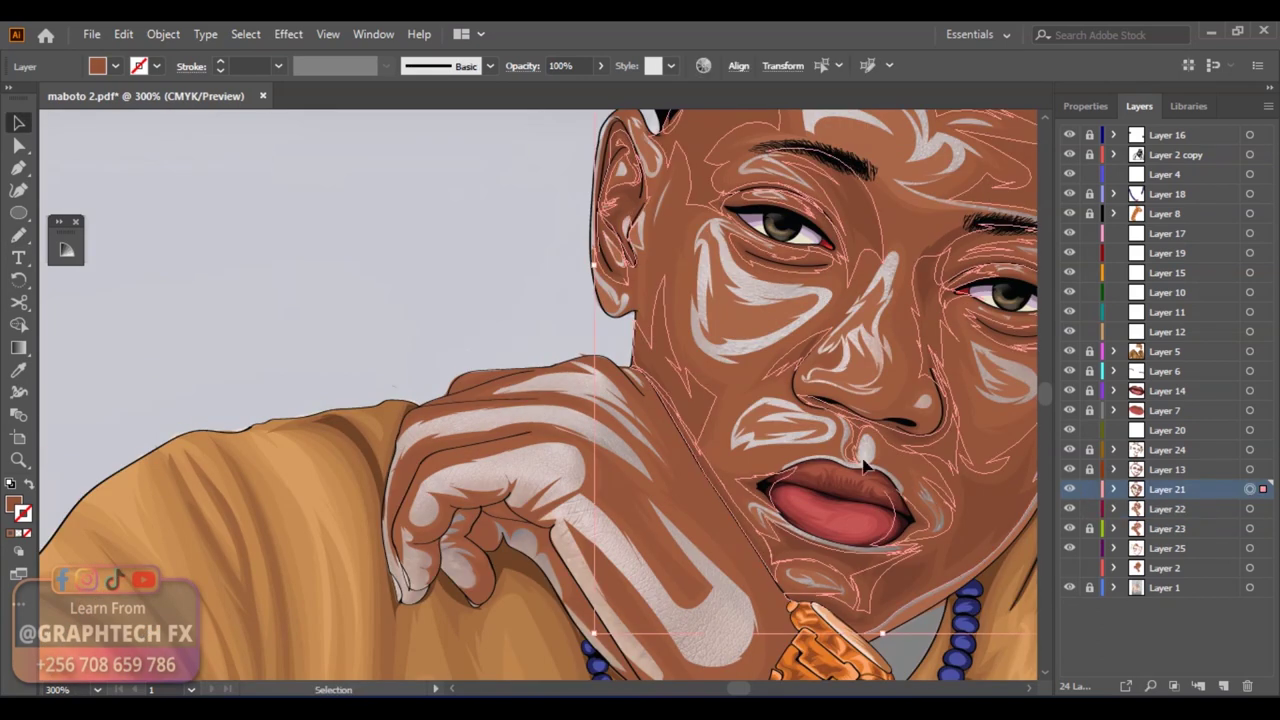
On Layer 21, redraw the shading edges along the hand, neck, finger edges and top of hand
scroll(600, 400, down, 4)
scroll(417, 170, up, 2)
ctrl+click(417, 170)
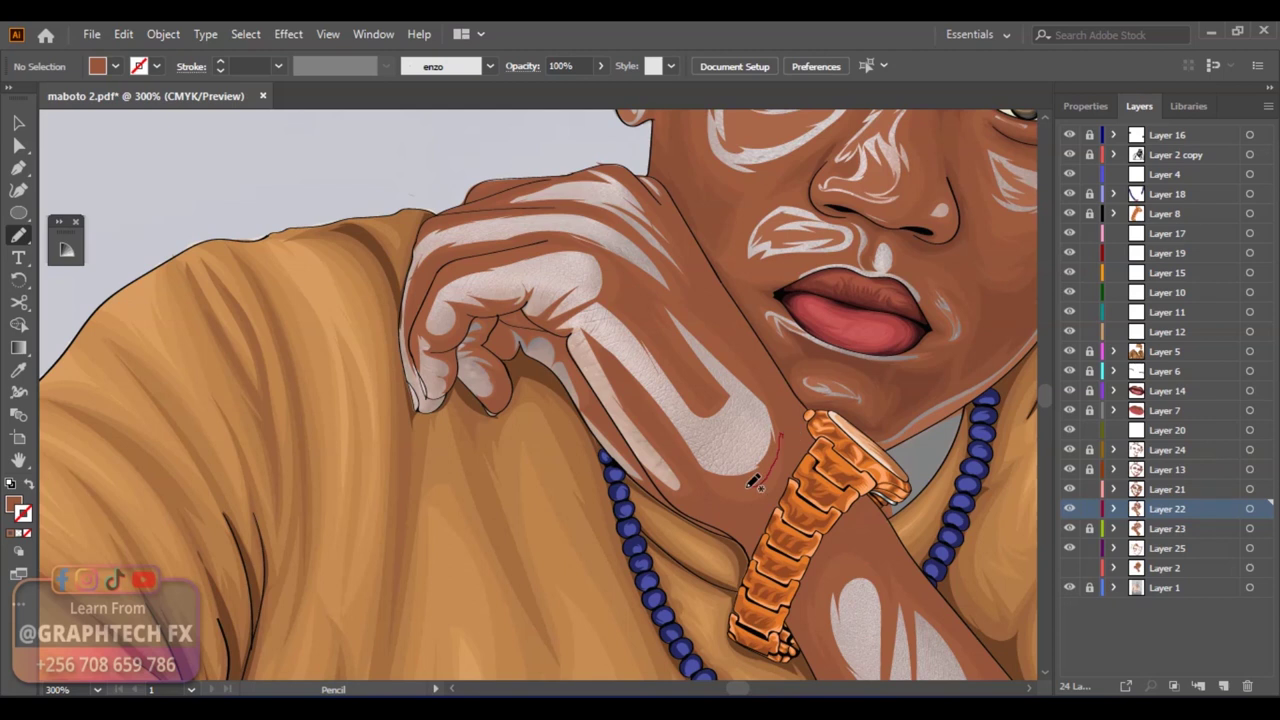
ctrl+click(676, 485)
key(ctrl+shift+a)
drag(660, 172, 800, 440)
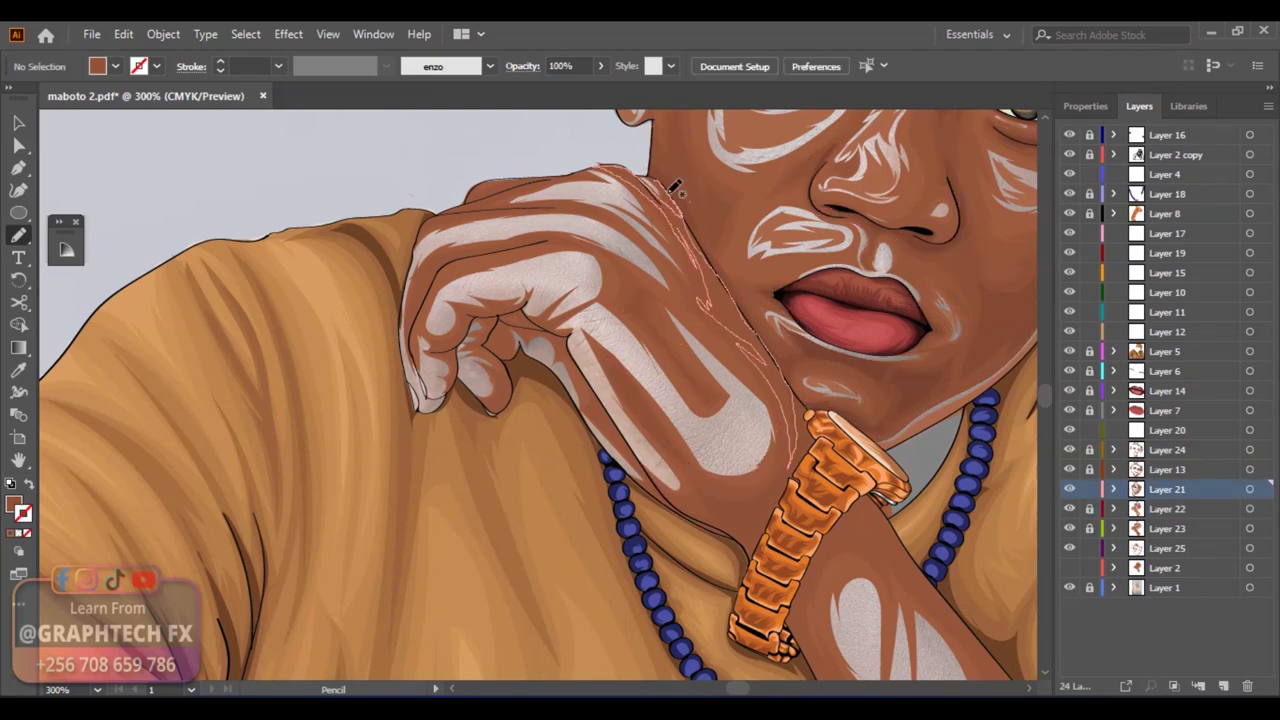
alt+scroll(500, 208, up, 2)
drag(498, 436, 542, 370)
drag(400, 212, 413, 203)
Redraw the forearm-edge shading, then on Layer 13 extend the arm shading to the cuff
scroll(820, 313, down, 3)
scroll(820, 313, right, 3)
mouse_move(671, 429)
mouse_down()
mouse_move(868, 362)
mouse_move(777, 646)
mouse_up()
scroll(906, 543, down, 3)
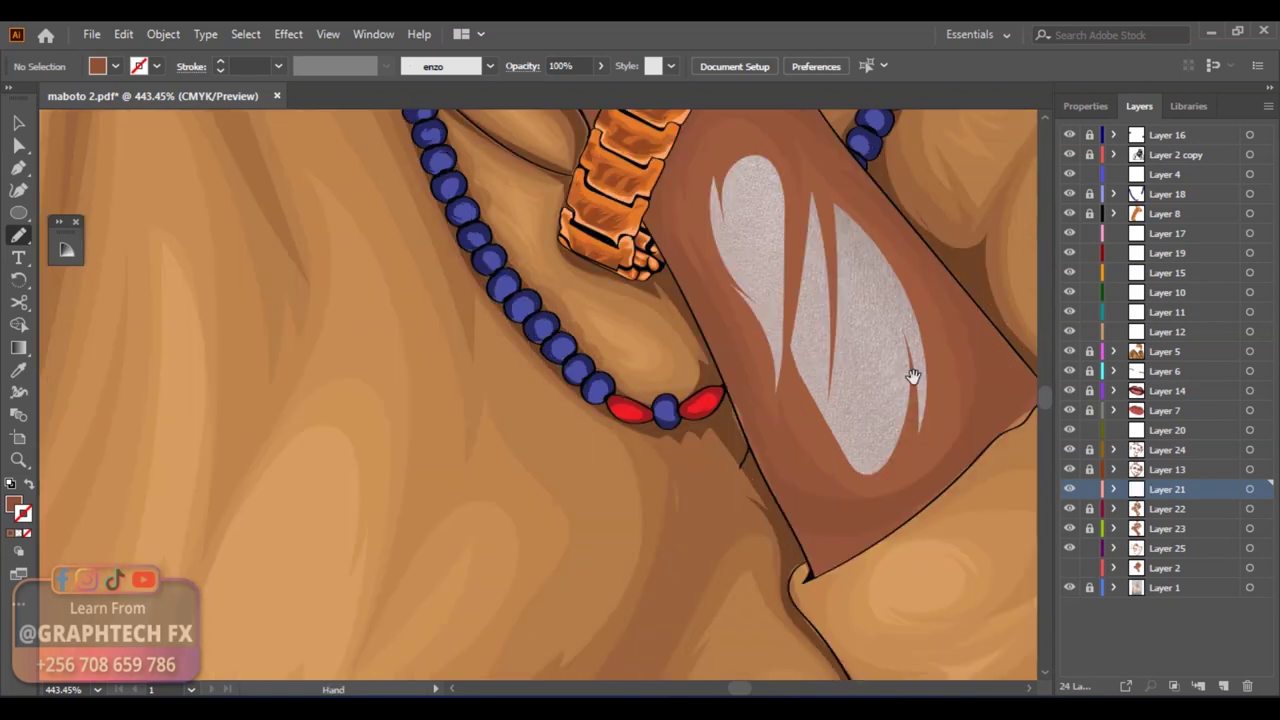
key(ctrl+1)
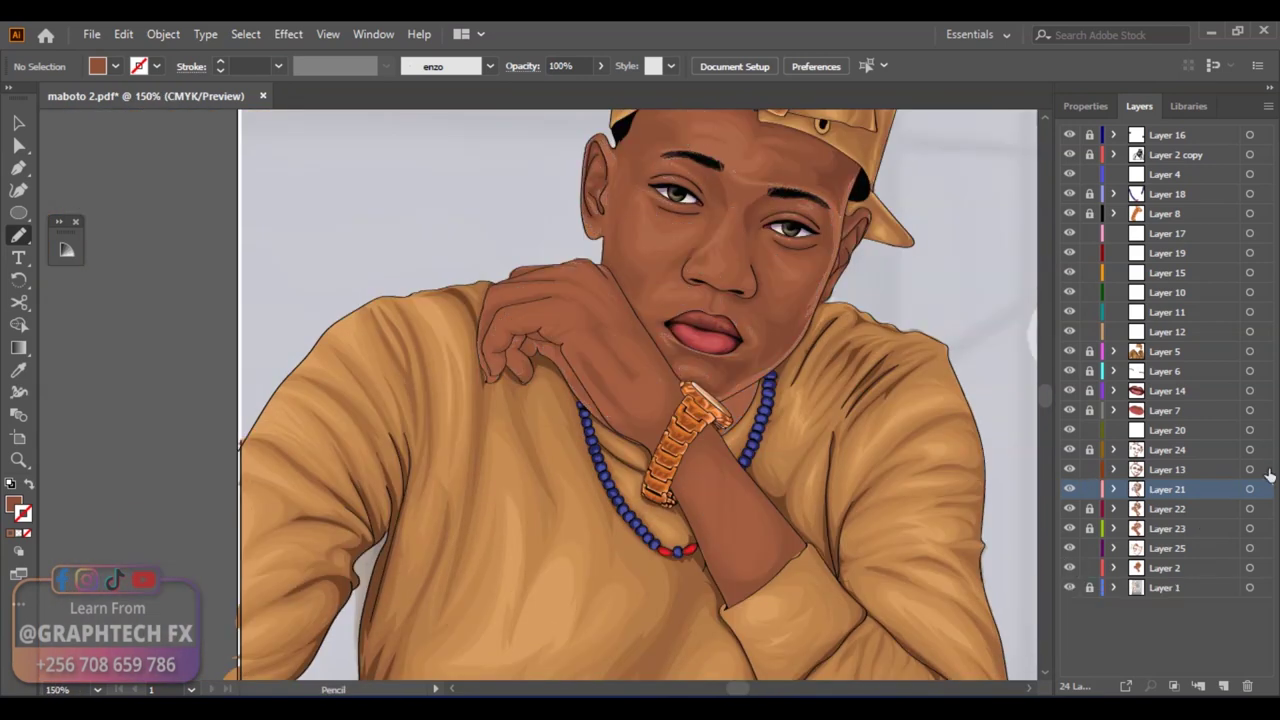
click(1167, 469)
scroll(522, 538, up, 5)
drag(600, 570, 518, 558)
scroll(498, 472, up, 1)
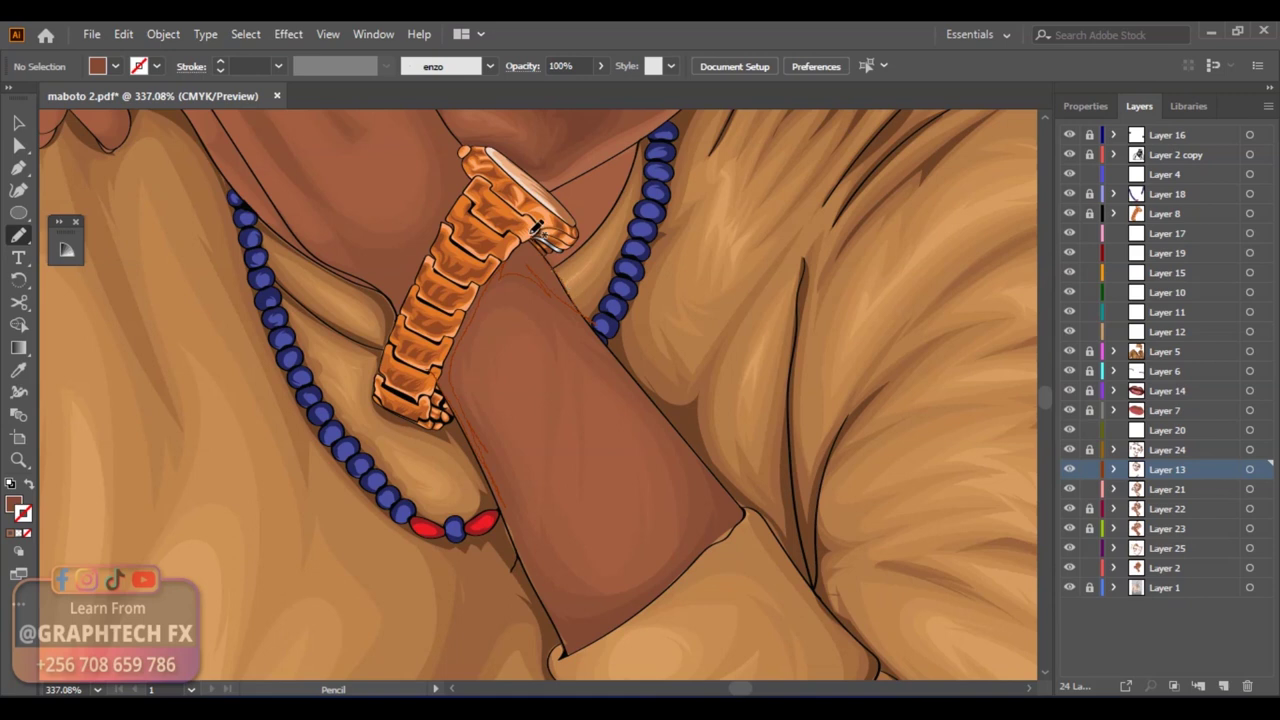
Zoom in on the shoulder and redraw the shading along the top of the hand
scroll(549, 503, up, 5)
scroll(549, 503, left, 3)
scroll(340, 430, up, 3)
scroll(340, 430, left, 3)
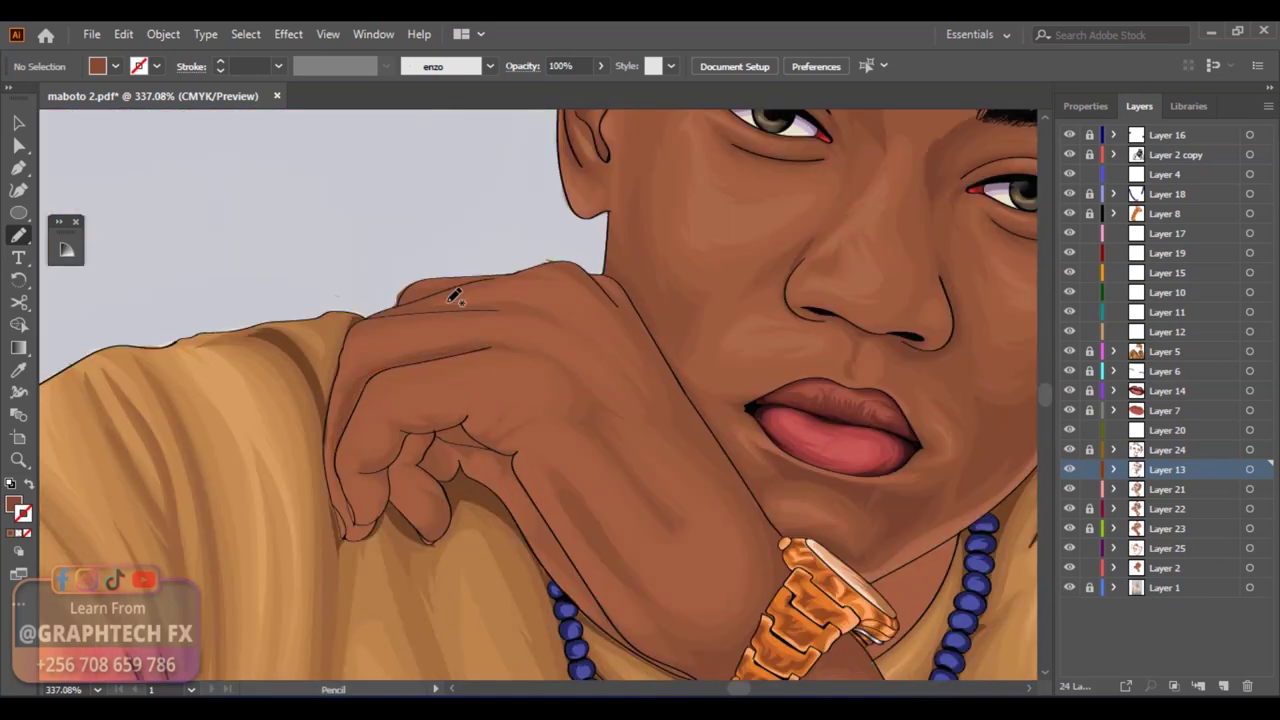
scroll(421, 265, up, 5)
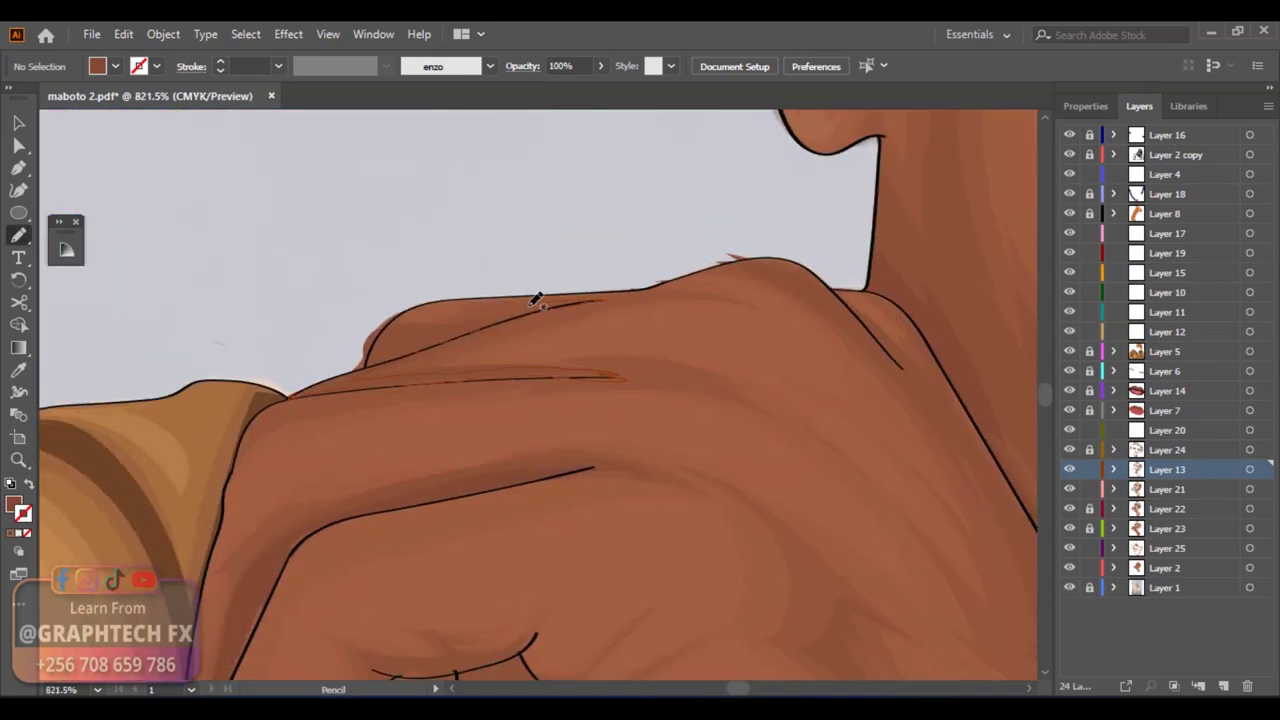
drag(330, 362, 300, 390)
key(ctrl+0)
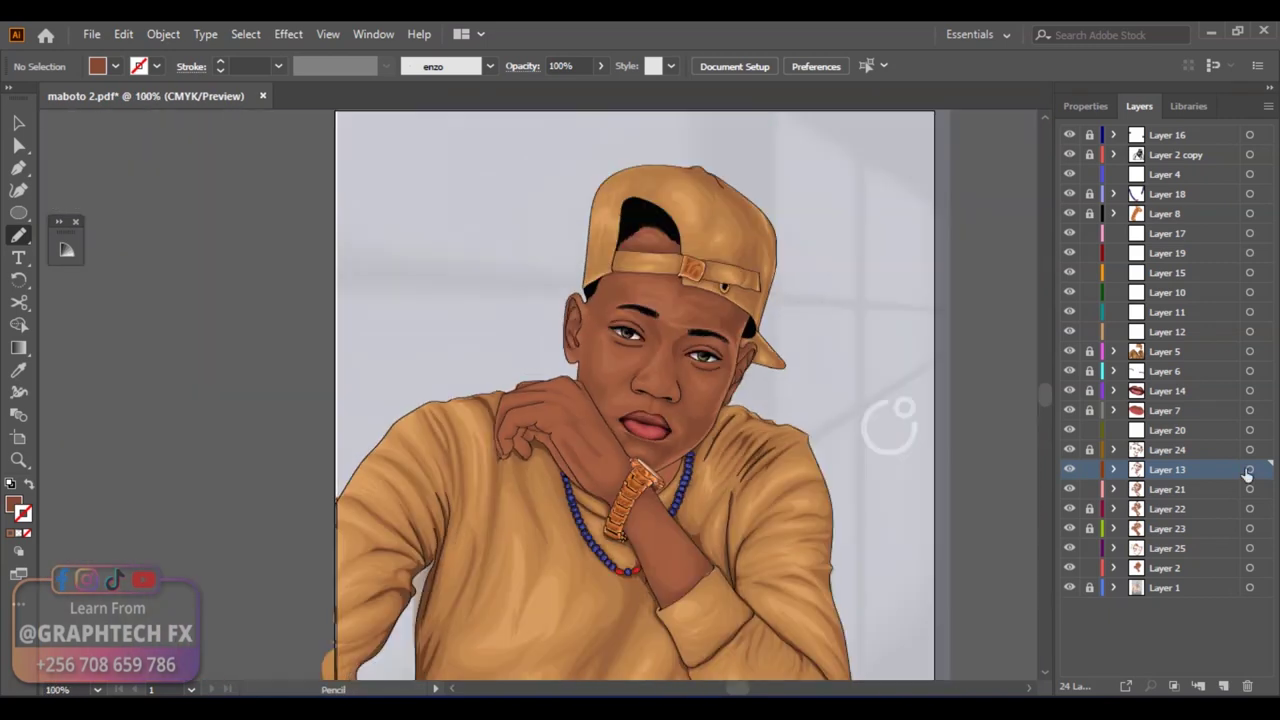
Deselect the edited path, zoom out to the face and hand, and make Layer 24 active
scroll(663, 491, up, 5)
scroll(310, 305, up, 3)
key(ctrl+shift+a)
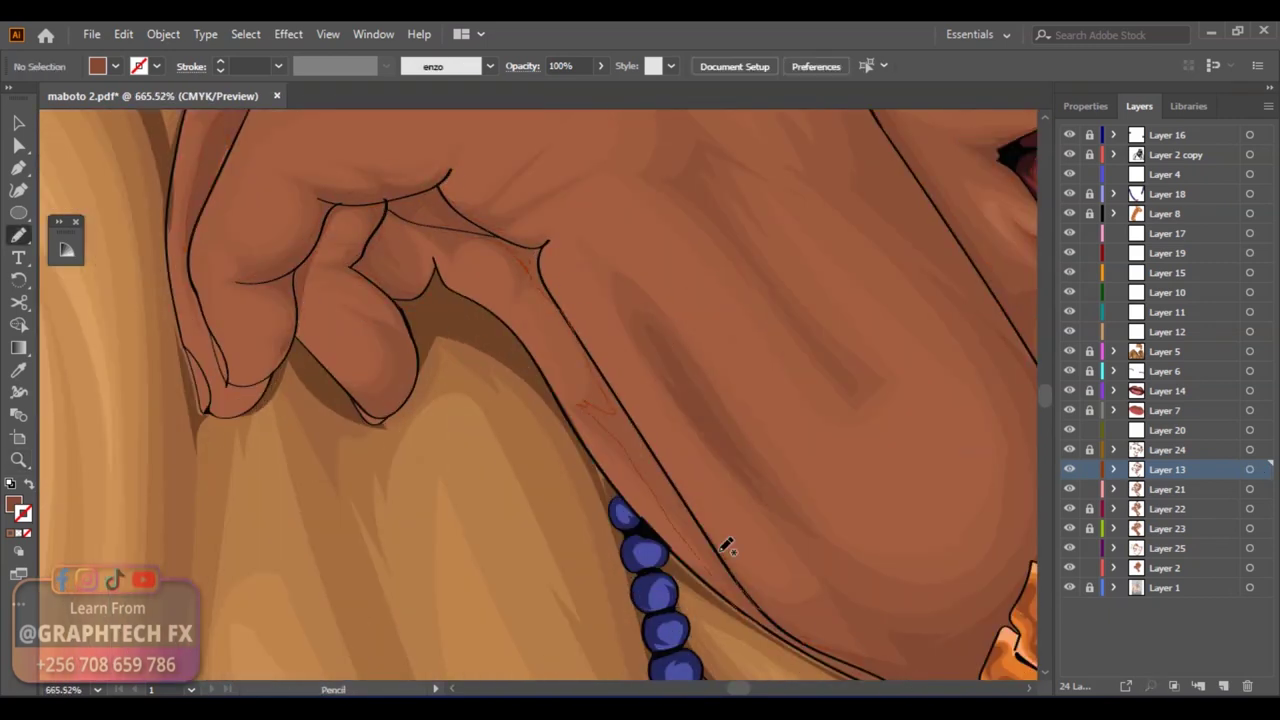
key(ctrl+minus)
key(ctrl+minus)
key(ctrl+minus)
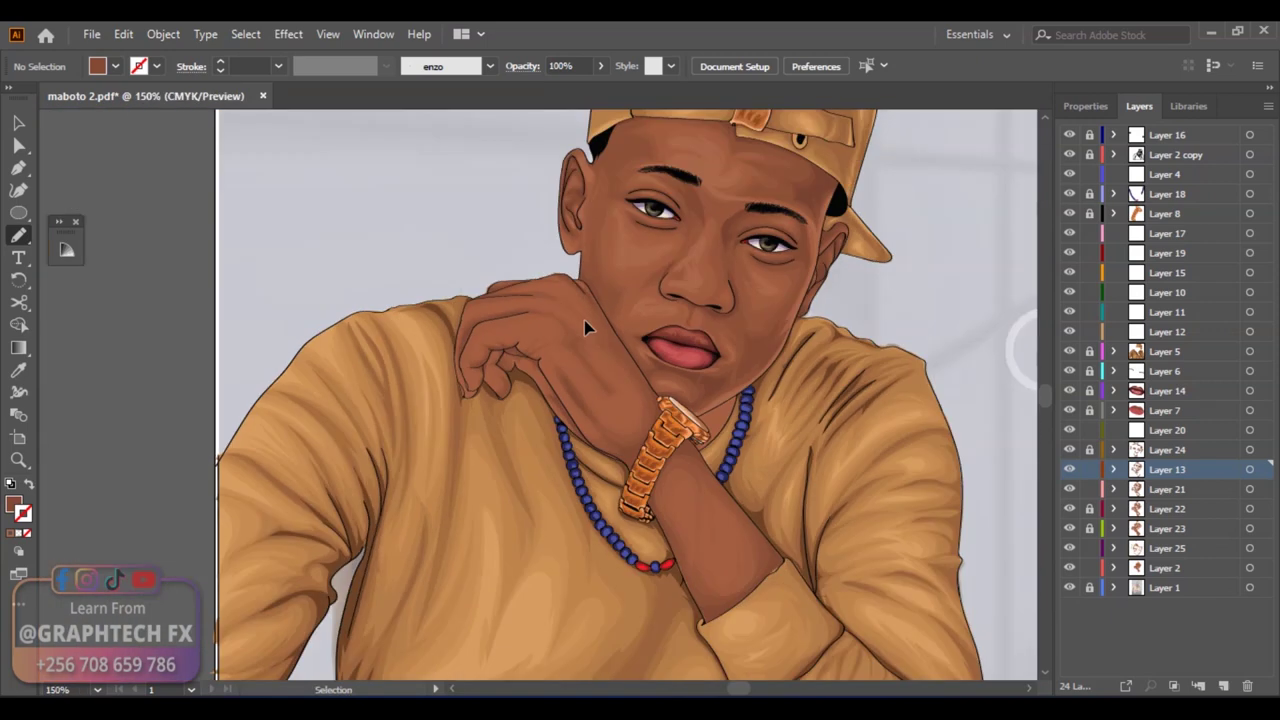
ctrl+click(663, 503)
scroll(663, 503, up, 5)
key(ctrl+shift+a)
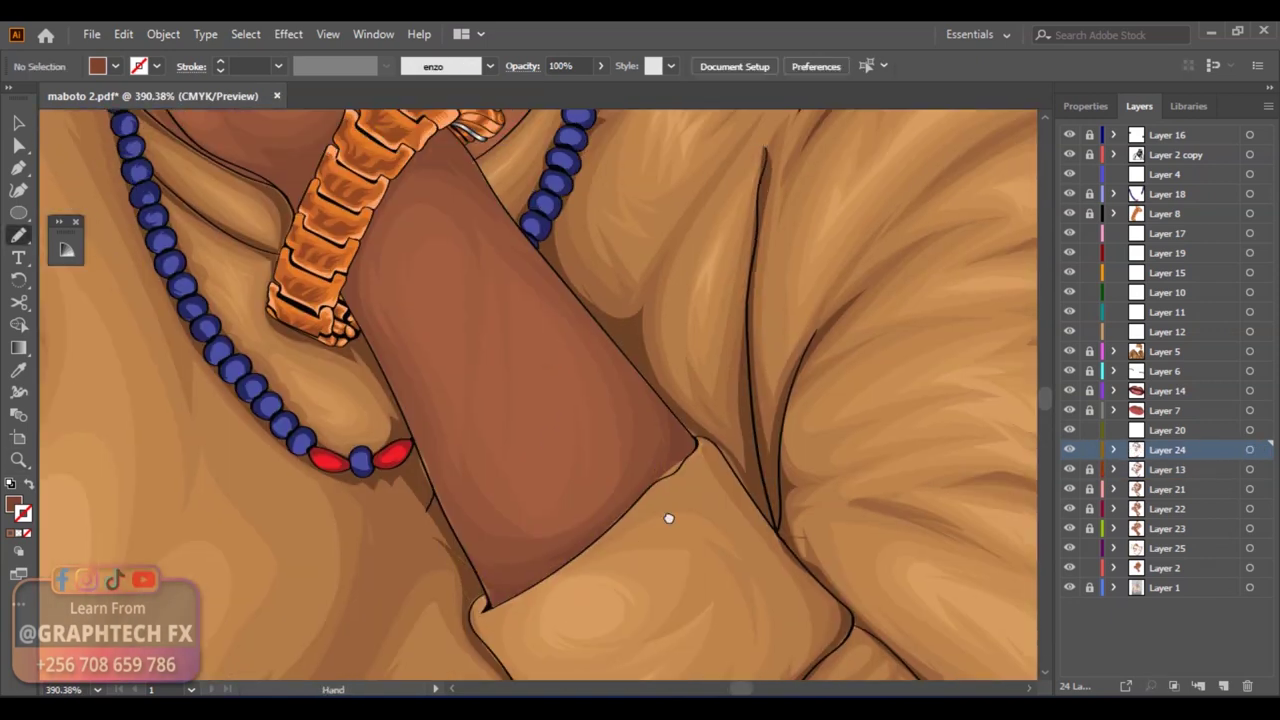
drag(669, 518, 809, 668)
mouse_move(417, 312)
mouse_down()
mouse_move(522, 452)
mouse_move(572, 493)
mouse_up()
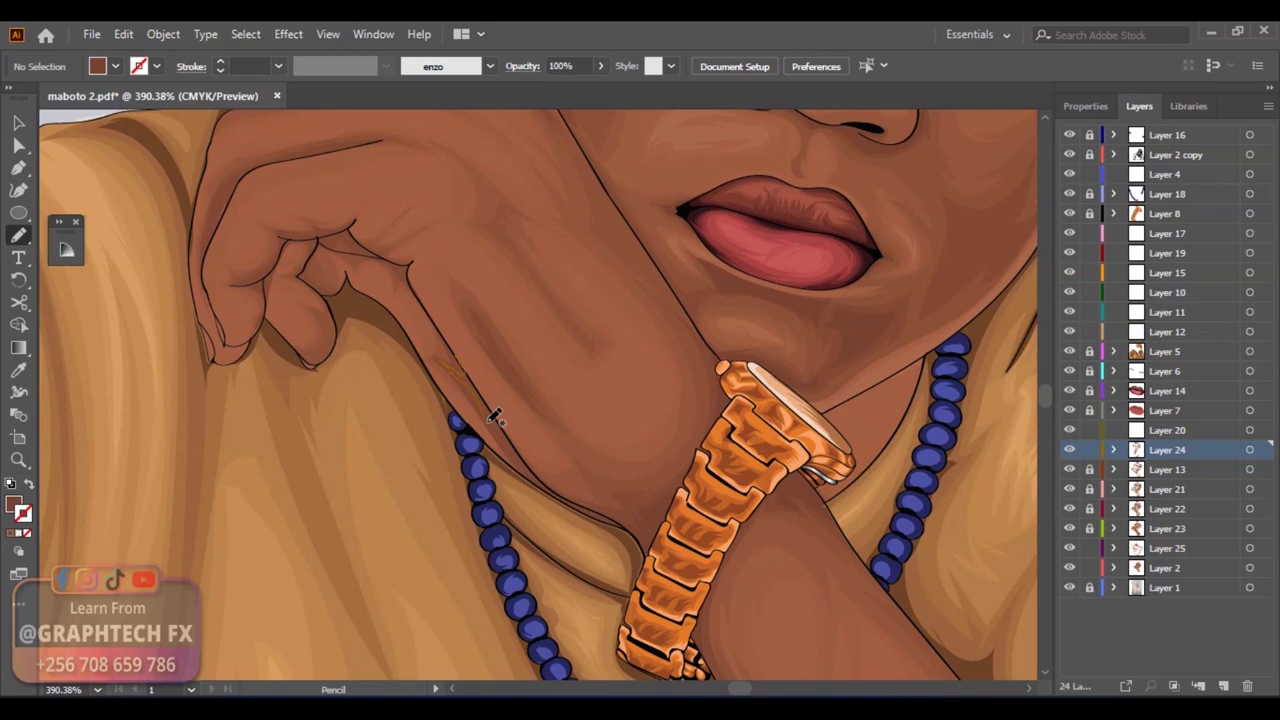
drag(256, 251, 423, 368)
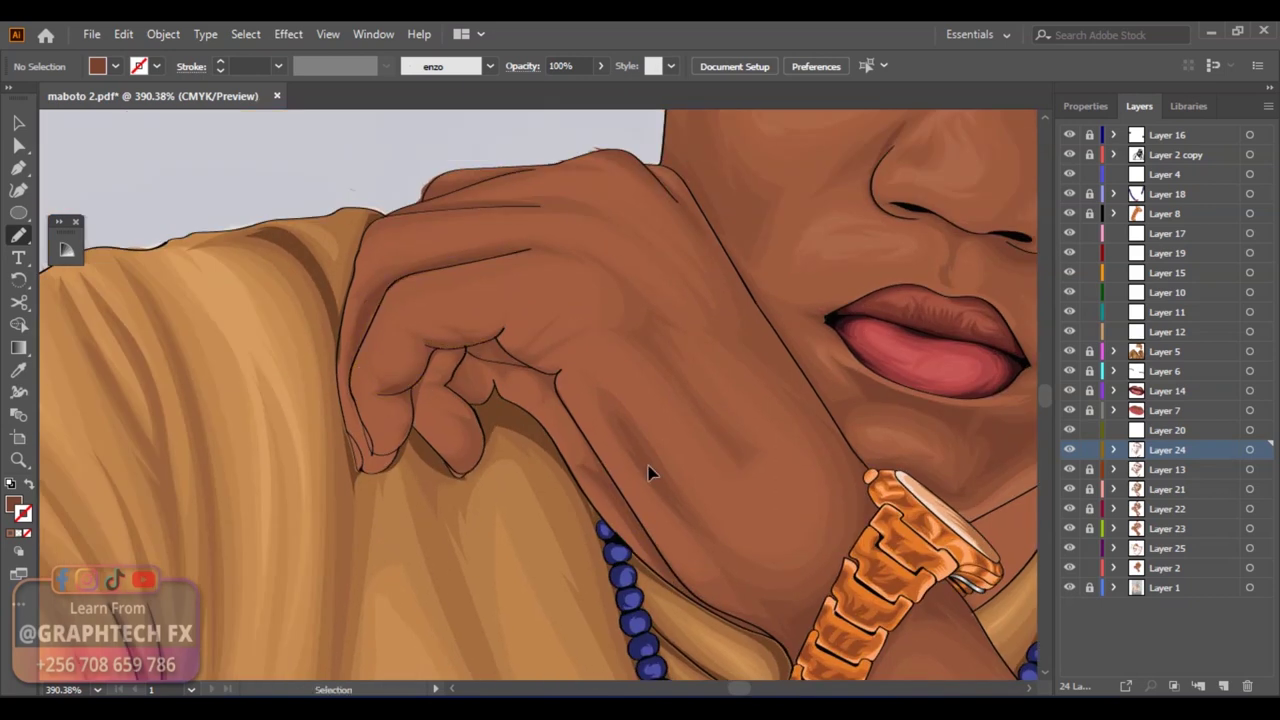
drag(640, 500, 300, 340)
drag(487, 233, 507, 395)
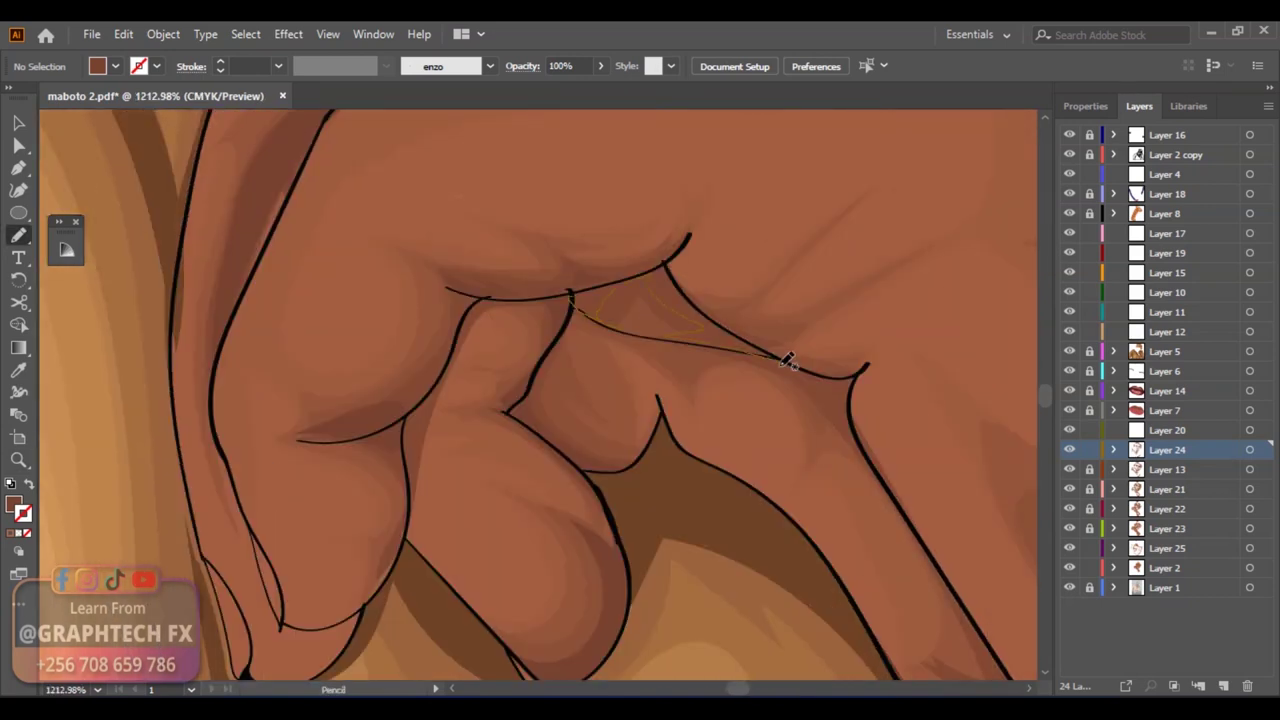
key(ctrl+0)
click(1250, 548)
scroll(500, 430, up, 5)
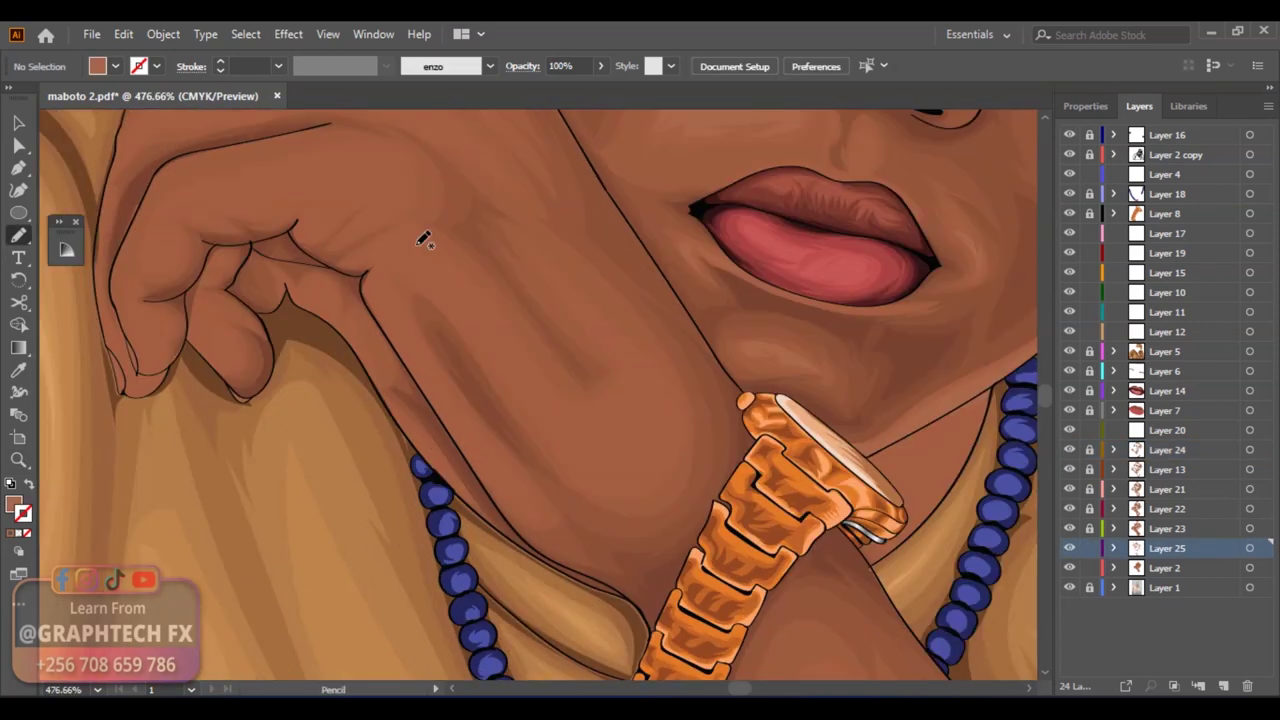
drag(540, 245, 529, 309)
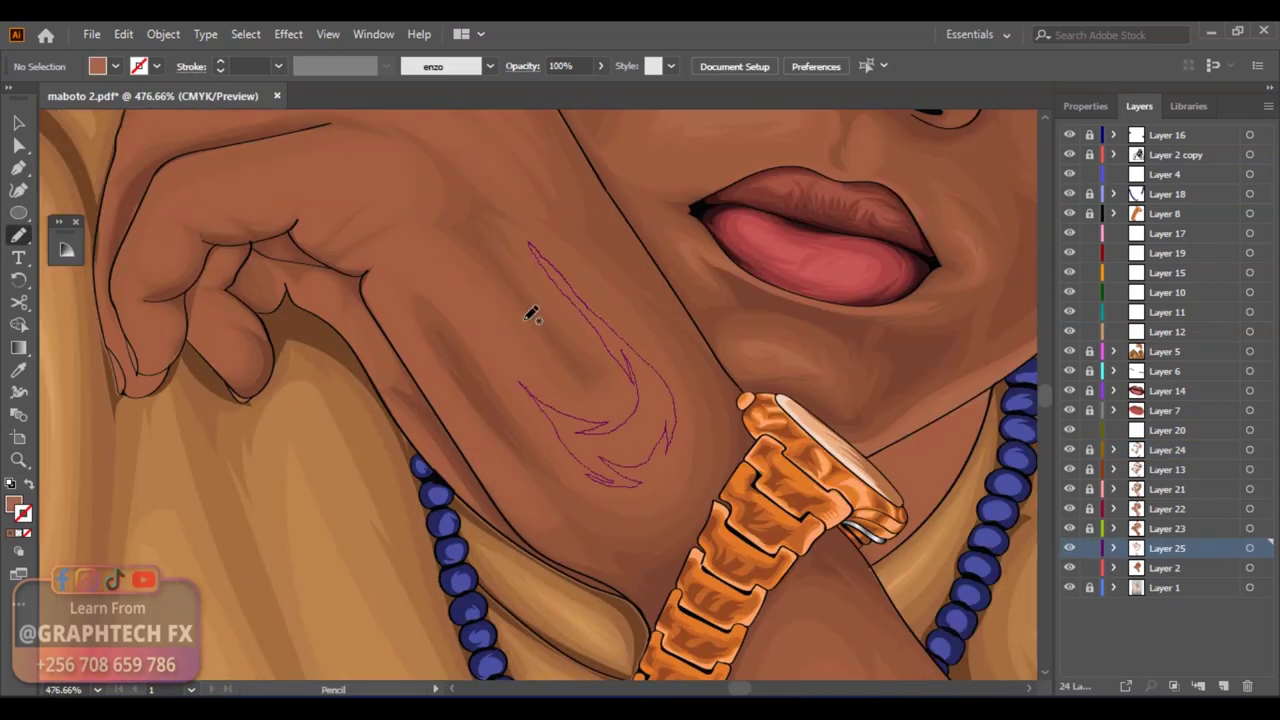
drag(400, 255, 387, 303)
mouse_move(463, 442)
mouse_down()
mouse_move(370, 275)
mouse_move(445, 482)
mouse_up()
drag(195, 305, 200, 310)
scroll(300, 350, up, 3)
drag(334, 365, 185, 362)
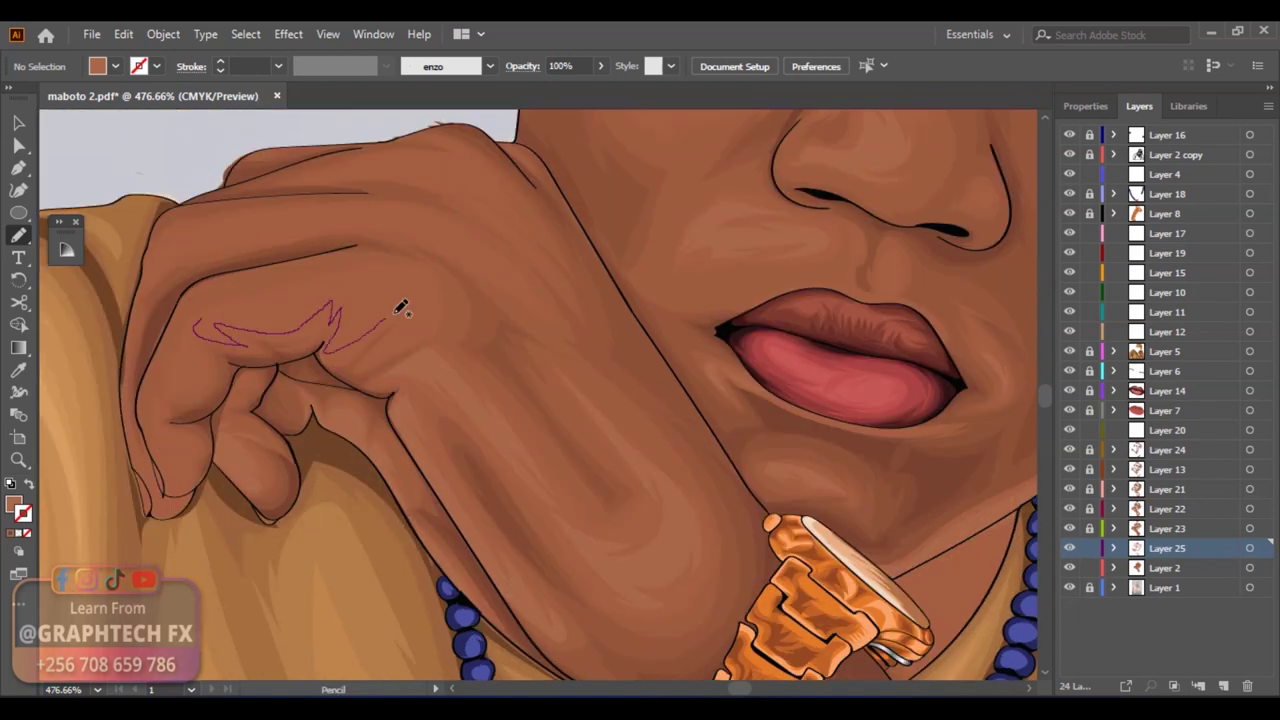
drag(360, 206, 480, 300)
drag(354, 163, 466, 151)
scroll(466, 151, left, 5)
drag(330, 375, 374, 444)
key(ctrl+0)
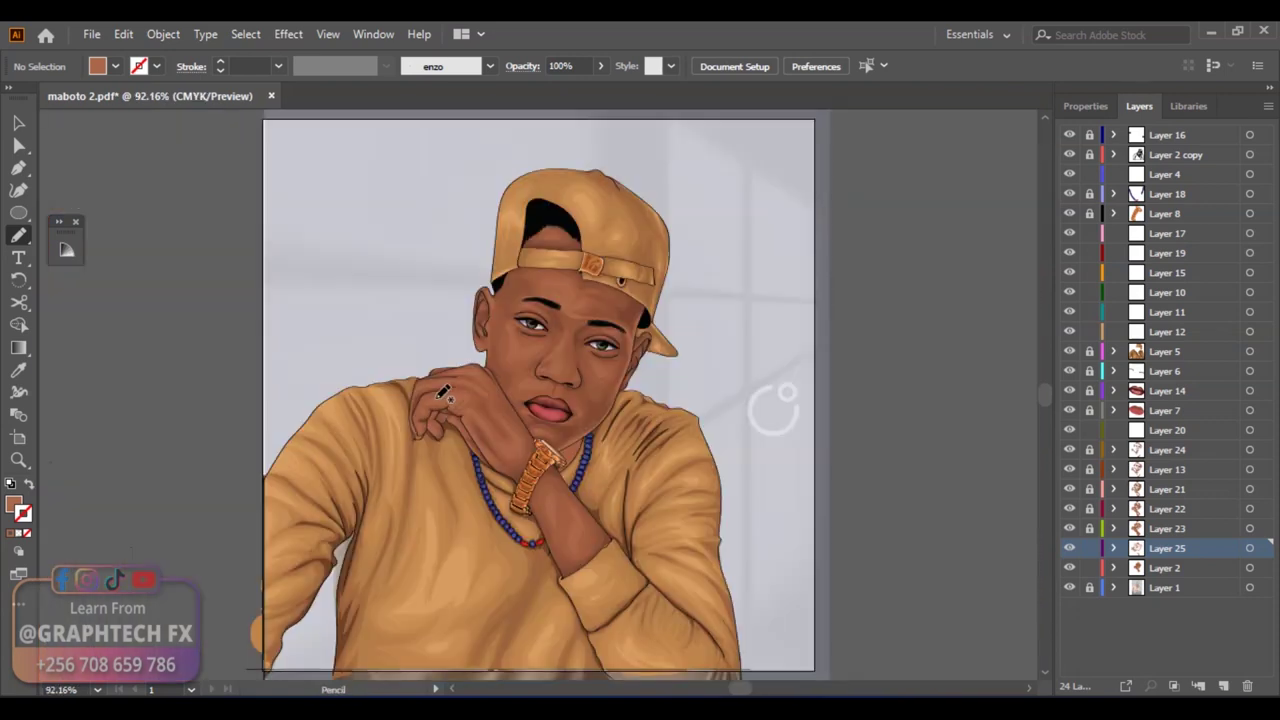
key(z)
click(386, 349)
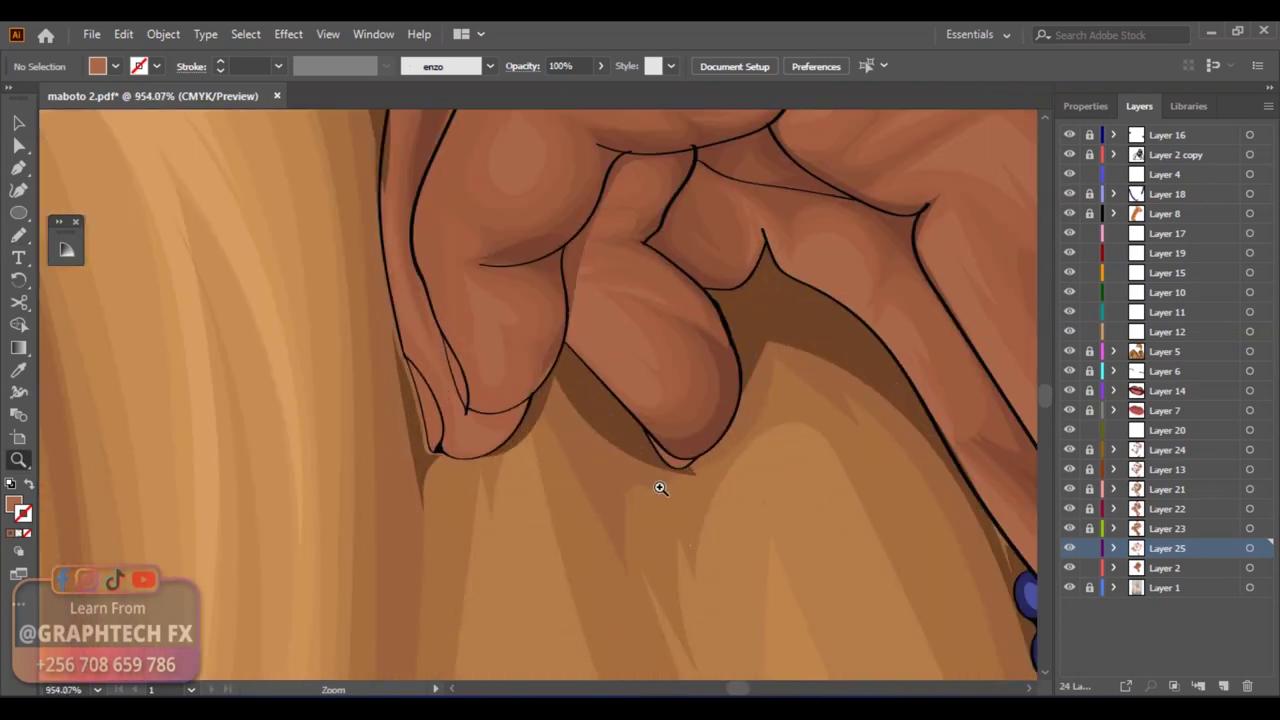
ctrl+click(448, 423)
click(452, 385)
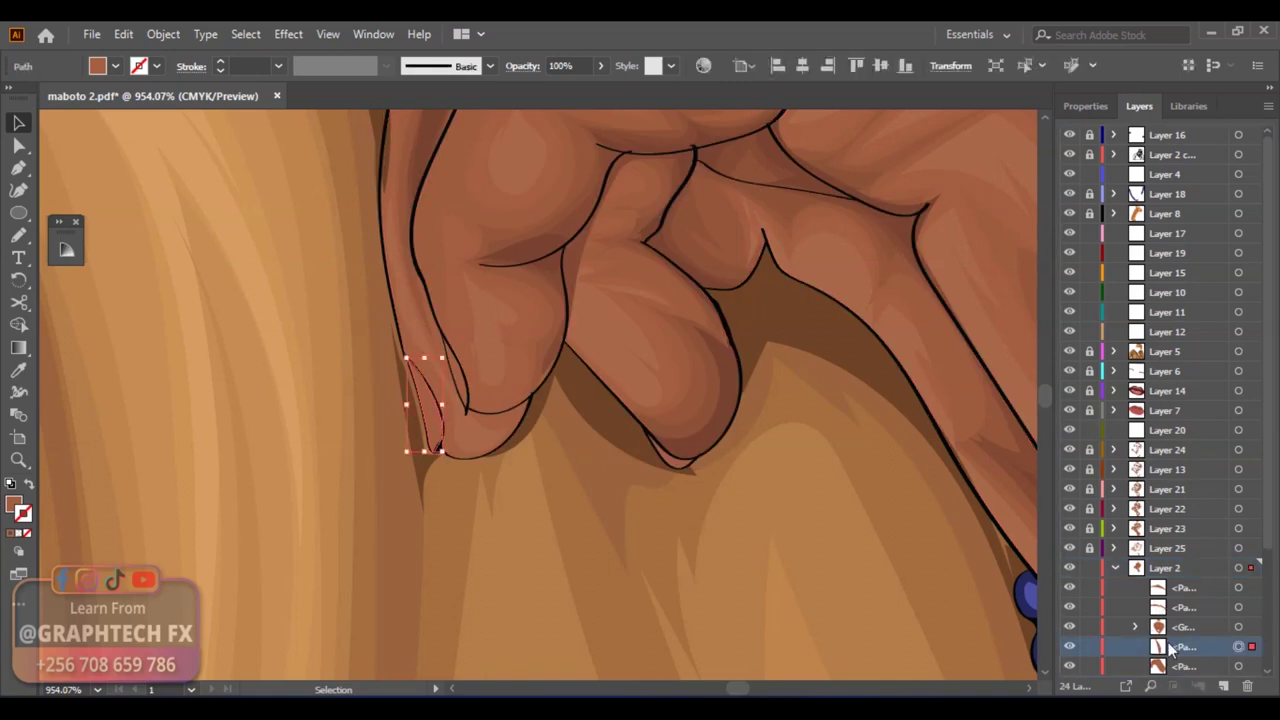
click(1182, 597)
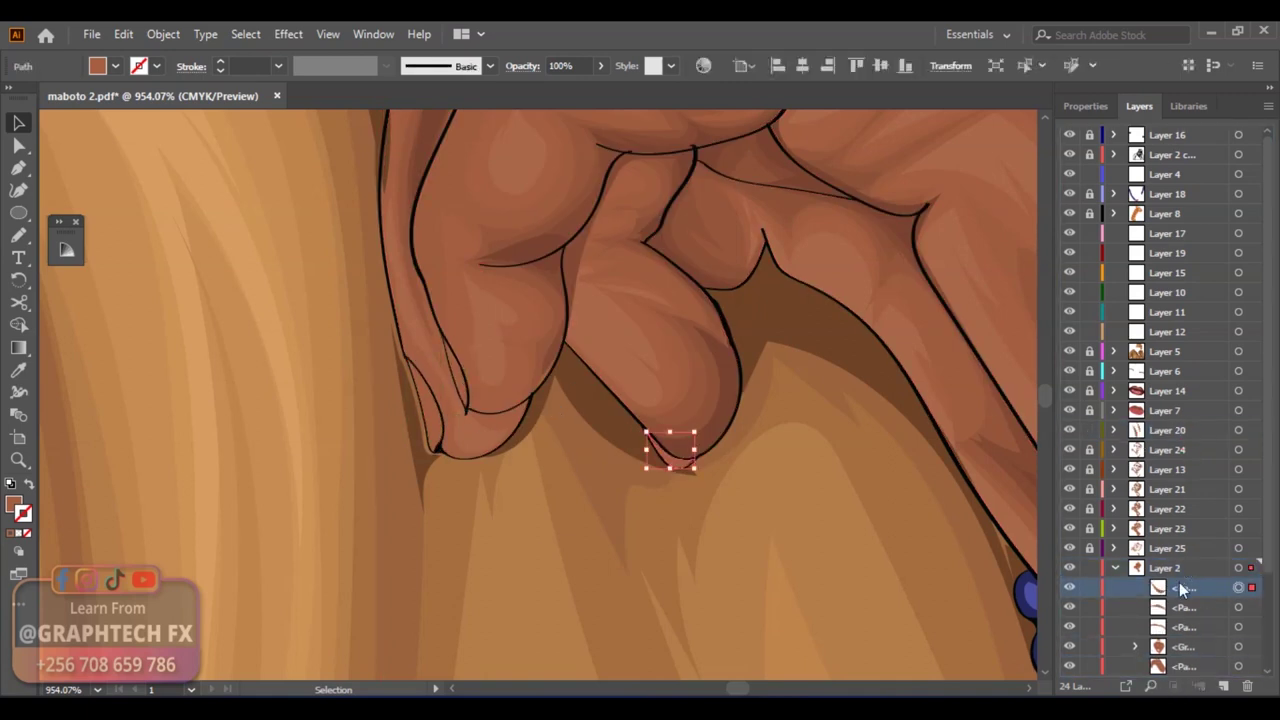
scroll(776, 426, down, 5)
scroll(776, 426, up, 5)
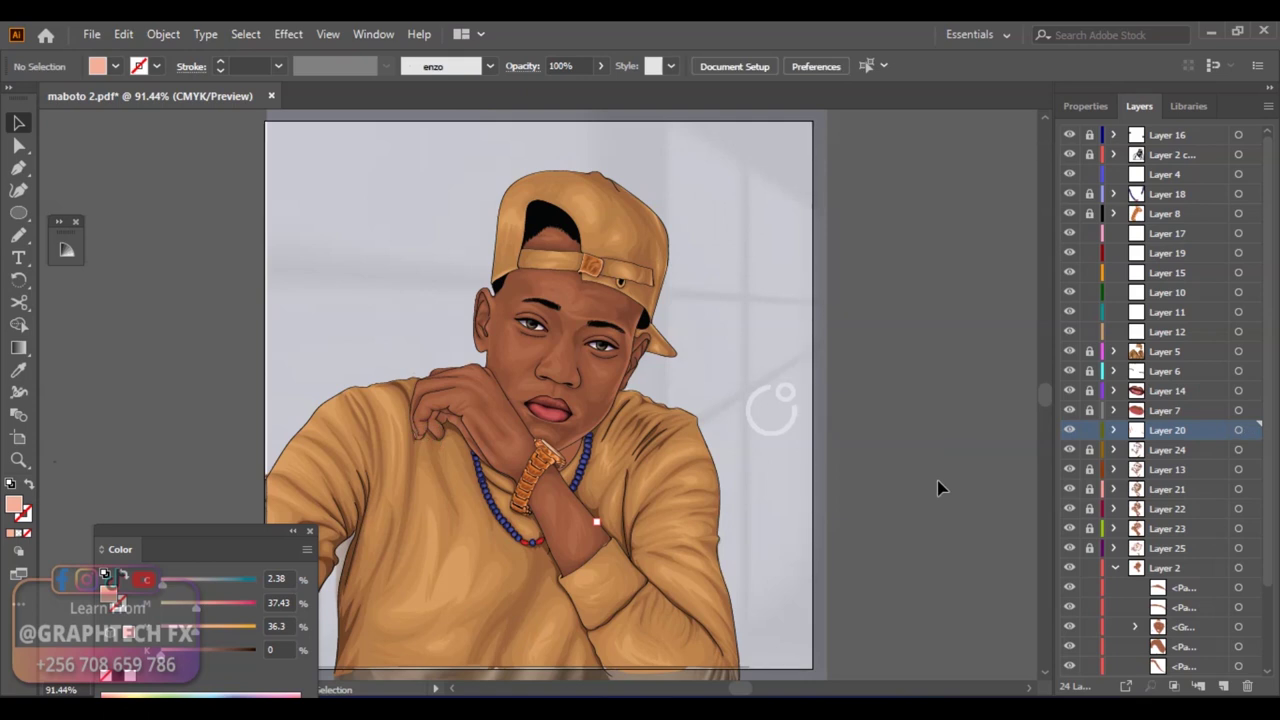
key(z)
drag(570, 465, 647, 393)
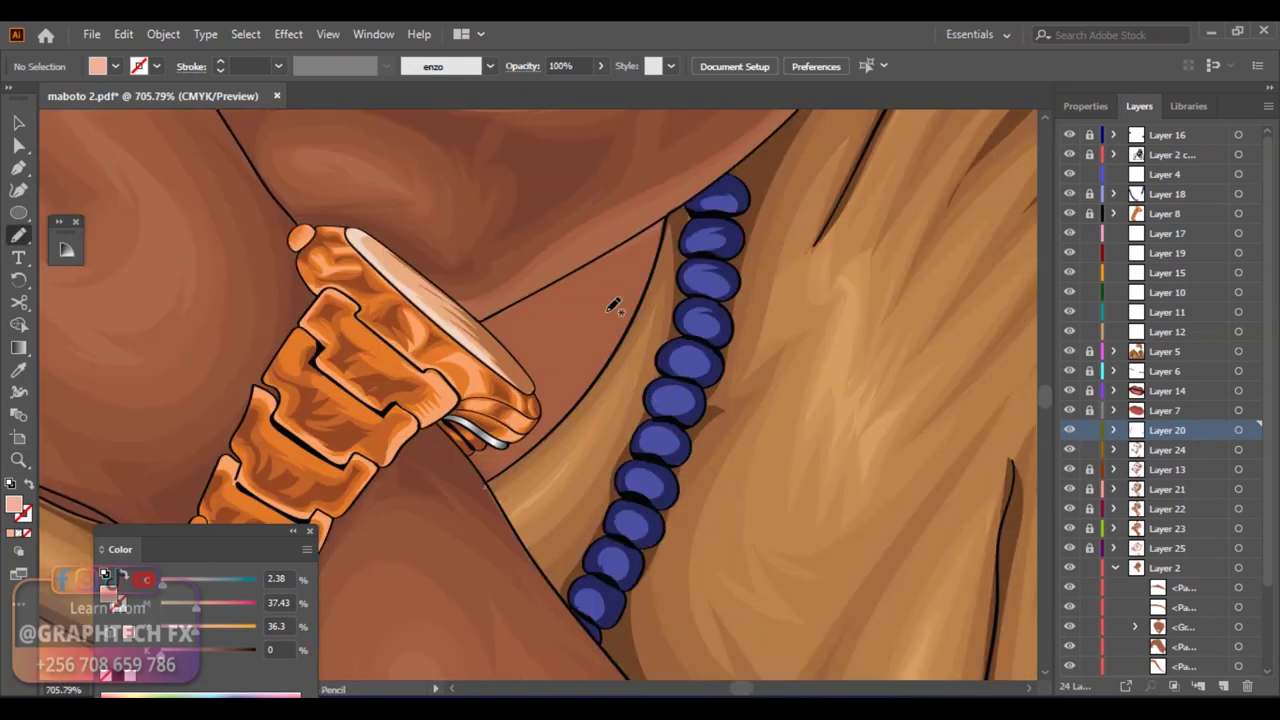
ctrl+click(606, 303)
key(n)
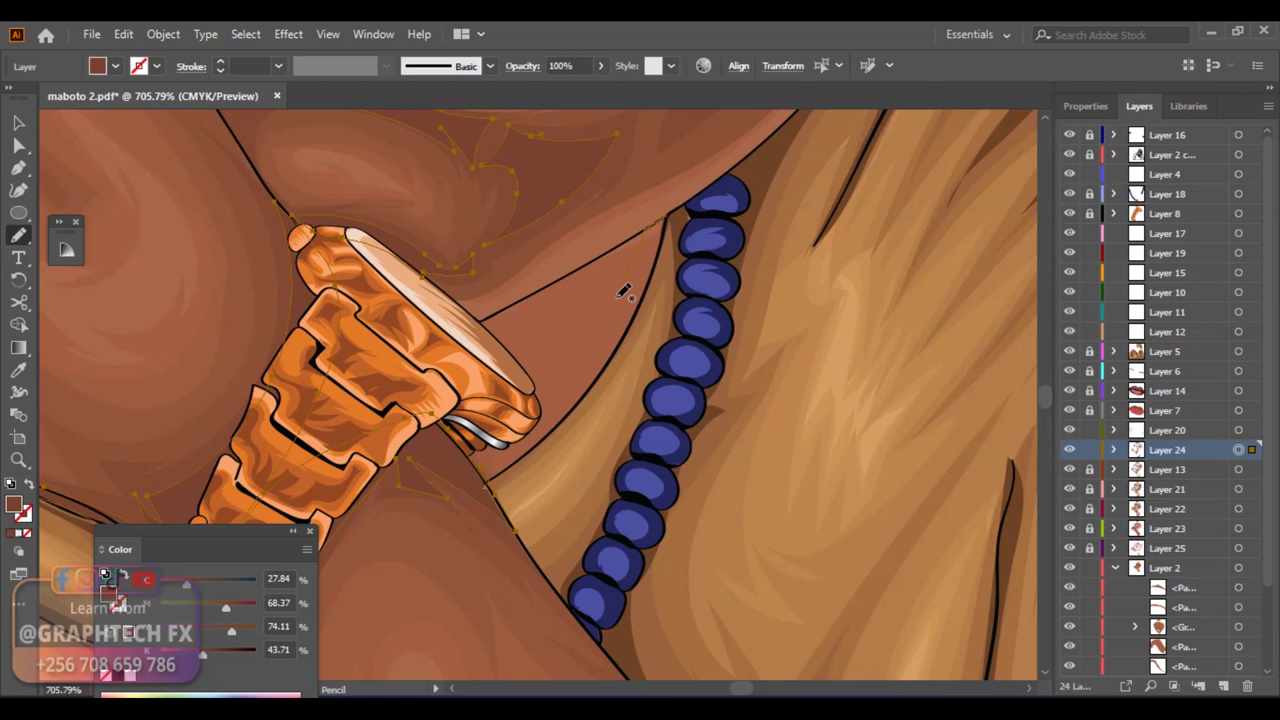
click(1195, 474)
ctrl+click(597, 336)
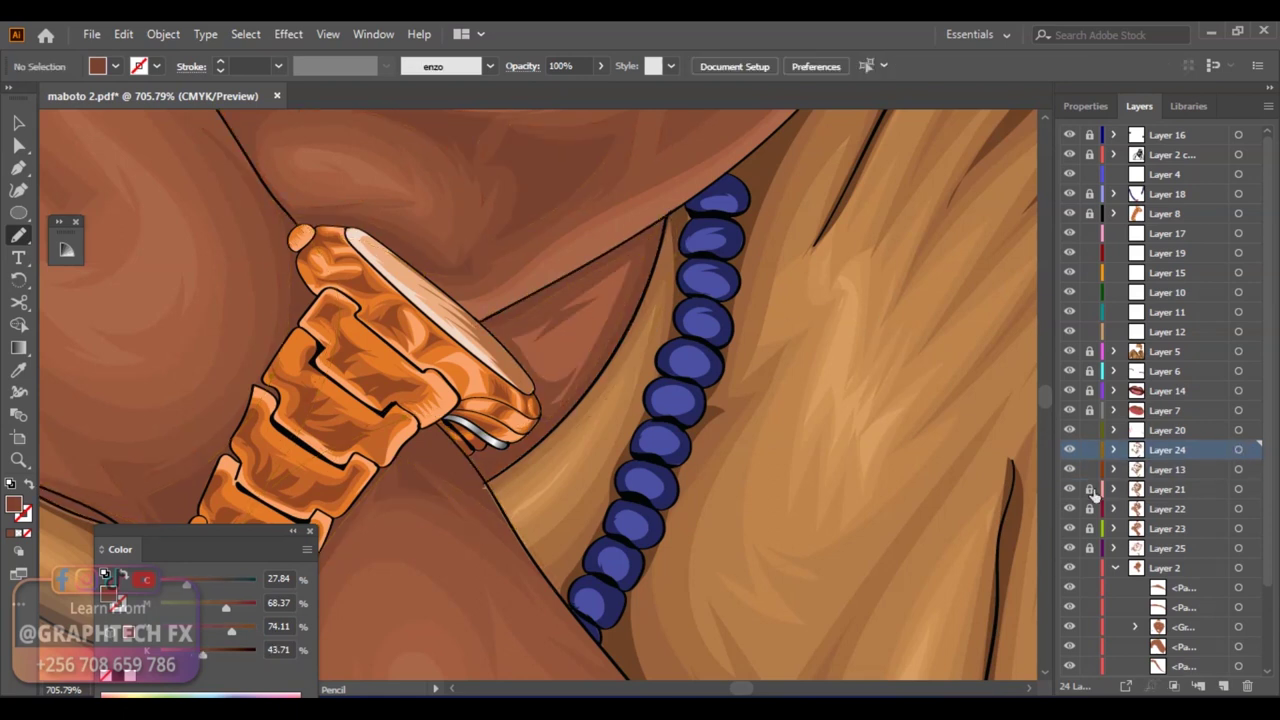
ctrl+click(592, 338)
ctrl+click(588, 345)
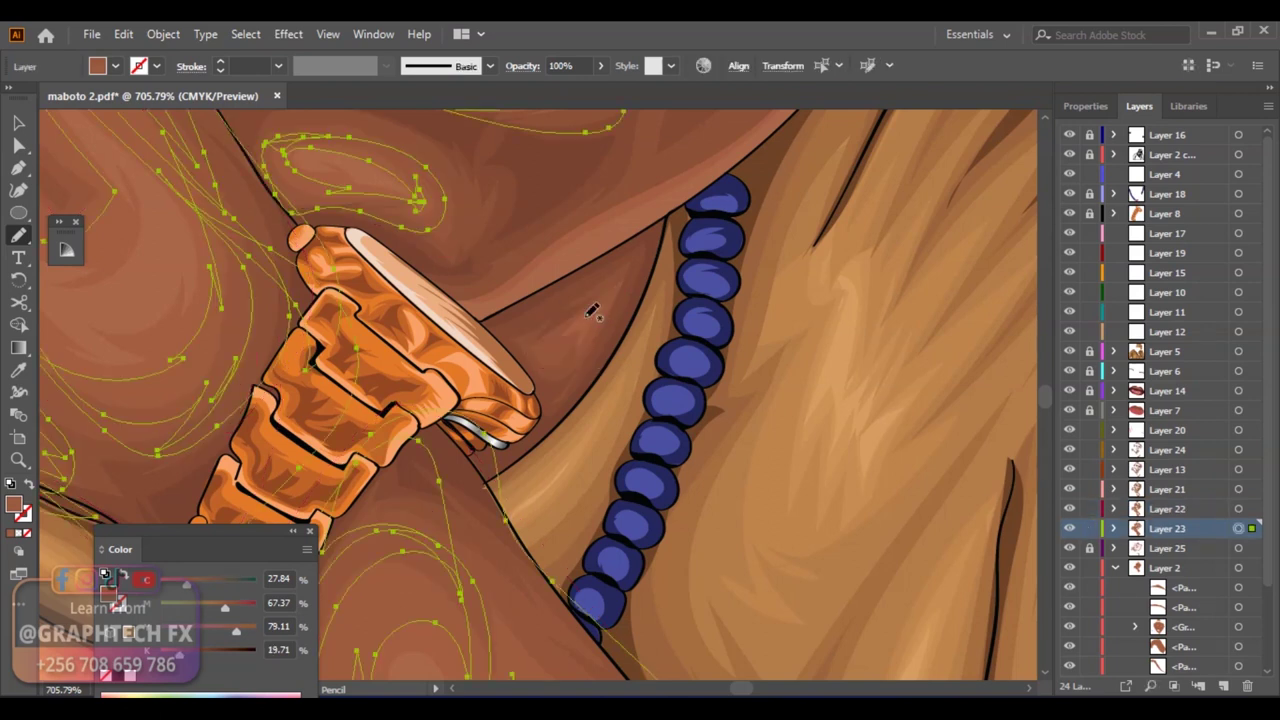
key(F6)
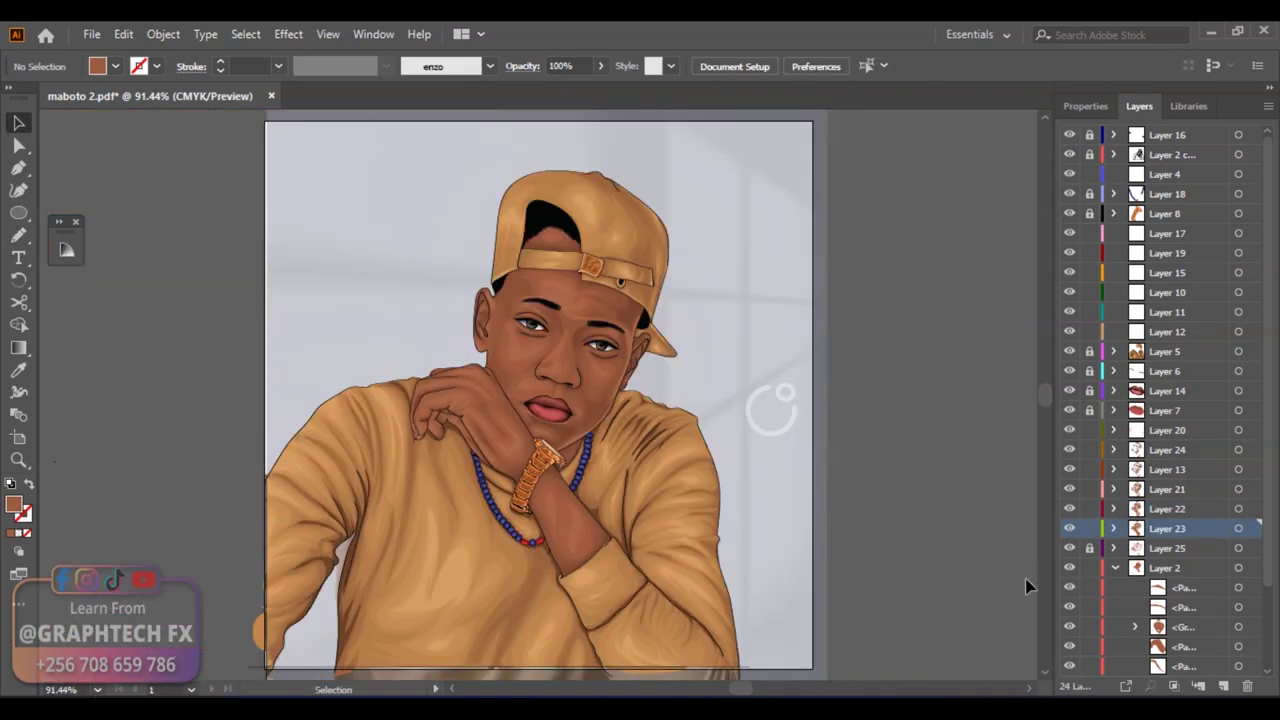
Collapse Layer 2, hide background Layer 1, add new top Layer 26, and save the file
scroll(1108, 480, down, 3)
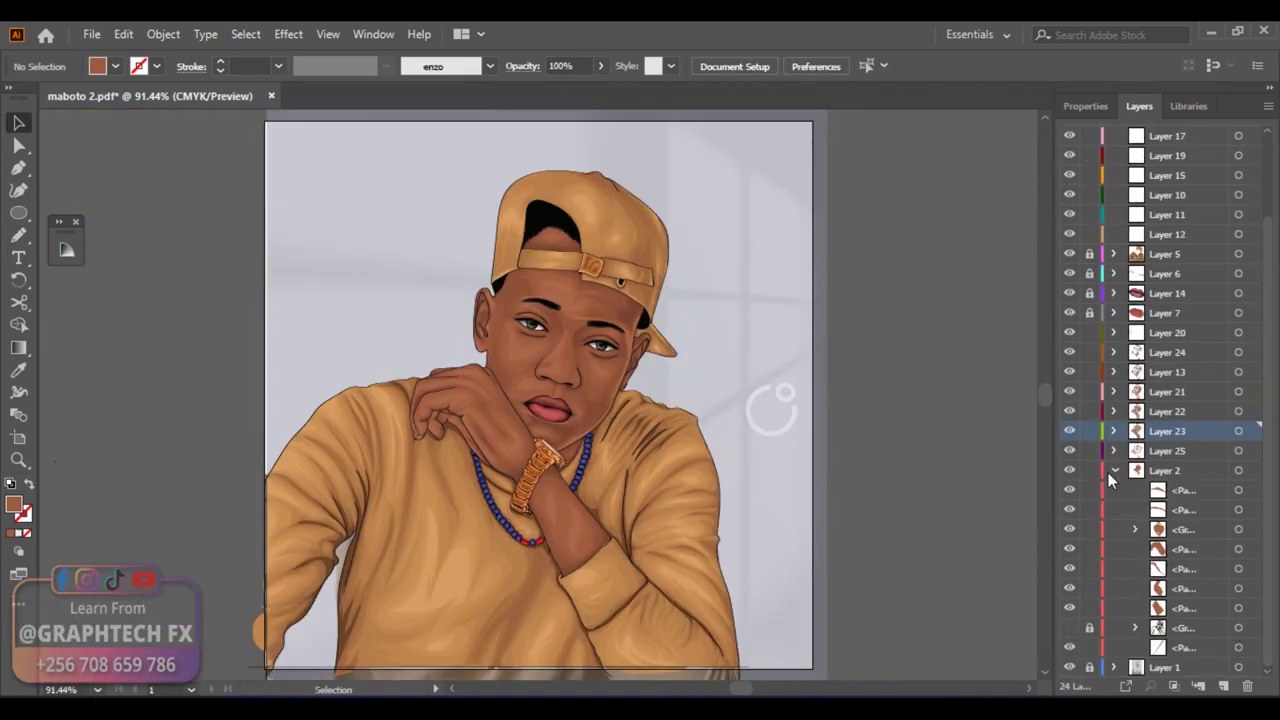
click(245, 34)
click(480, 257)
key(ctrl+shift+a)
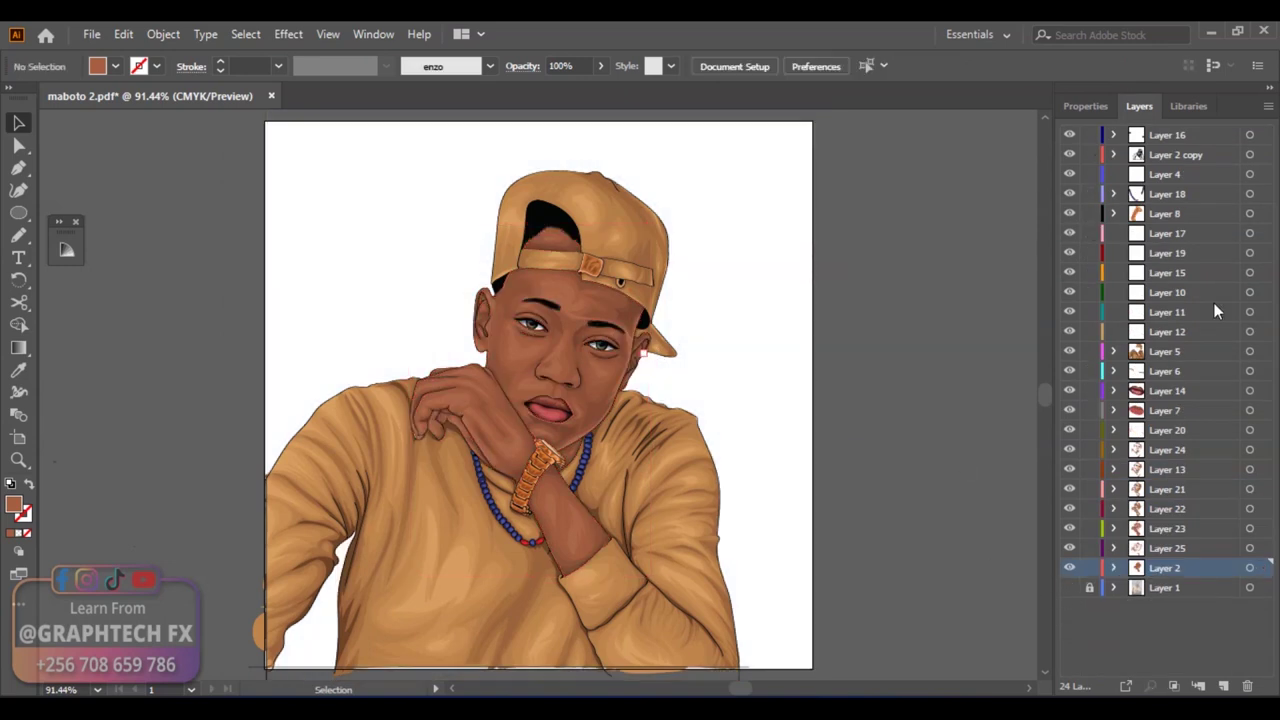
key(ctrl+l)
key(ctrl+s)
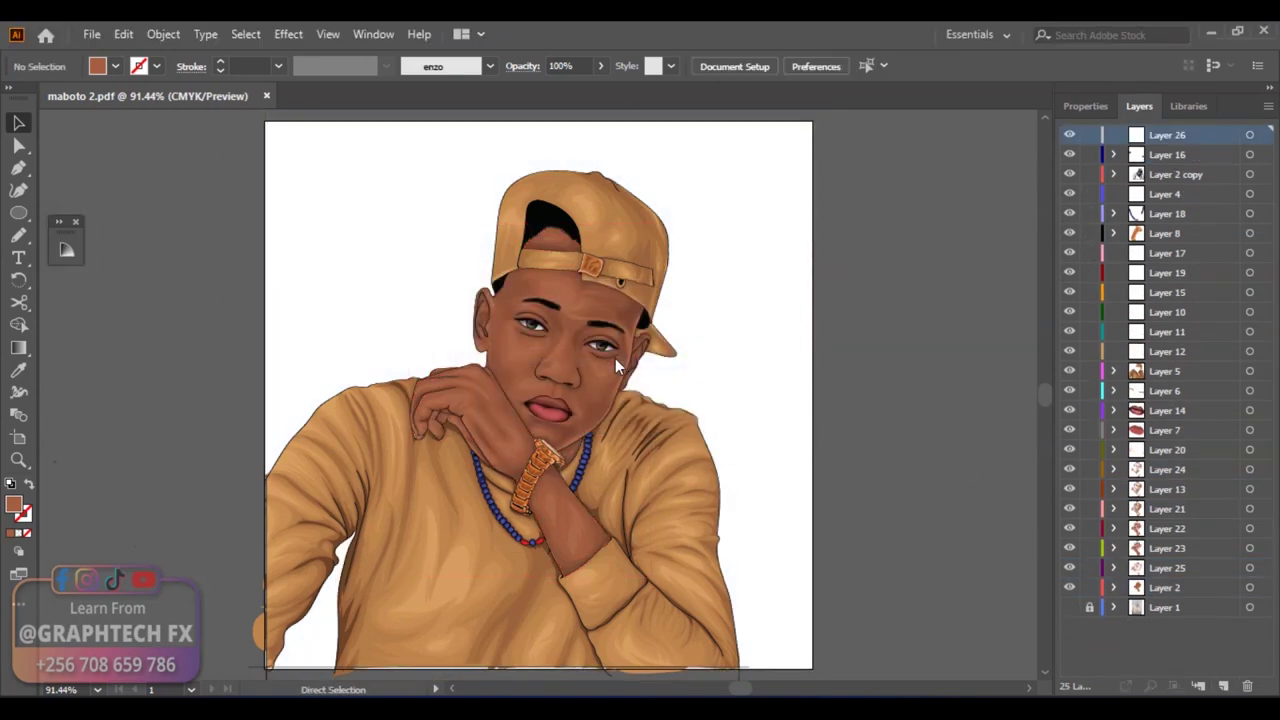